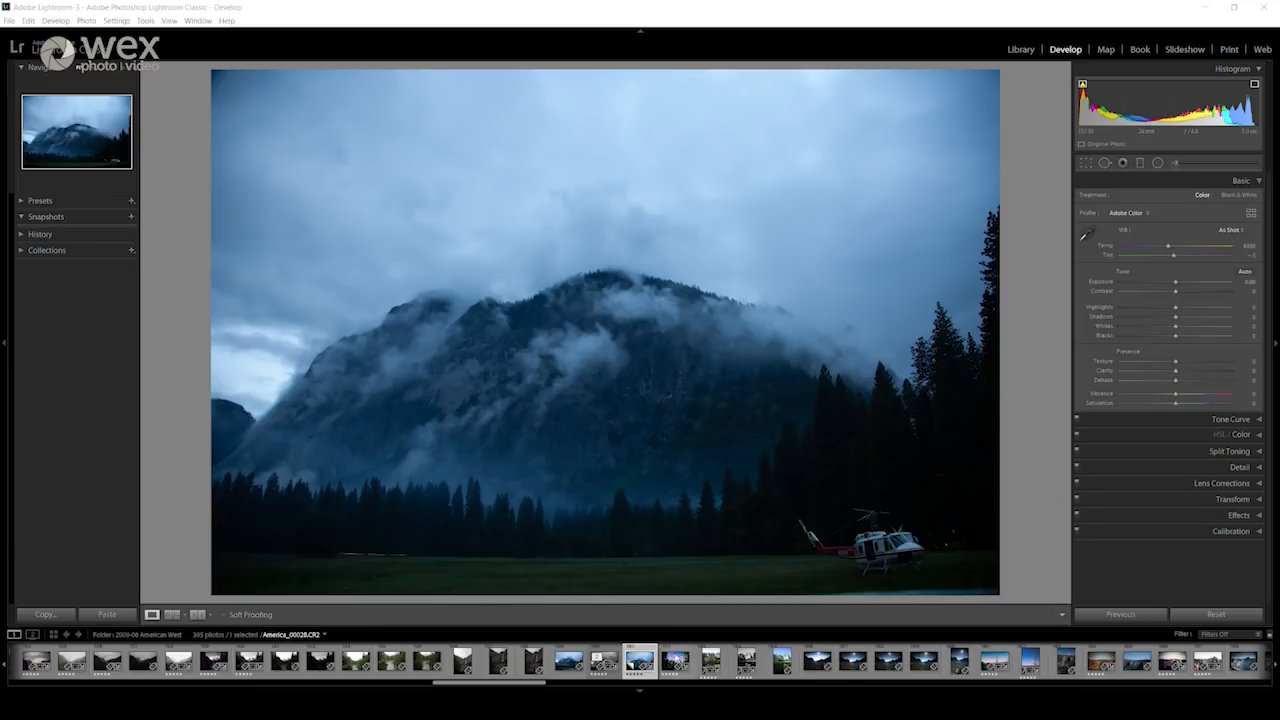
Step: Create a virtual copy of the mountain photo and hide the navigator panel, filmstrip and module picker to enlarge the image
key(ctrl+apostrophe)
click(4, 345)
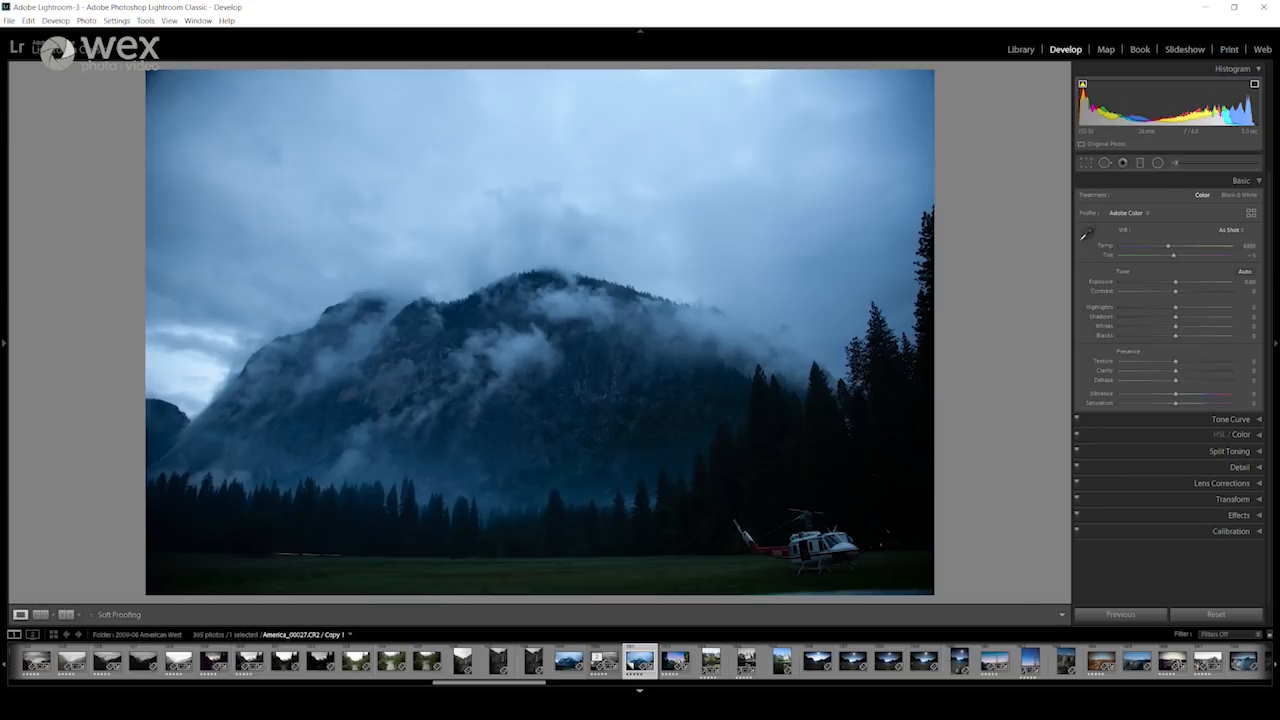
key(F6)
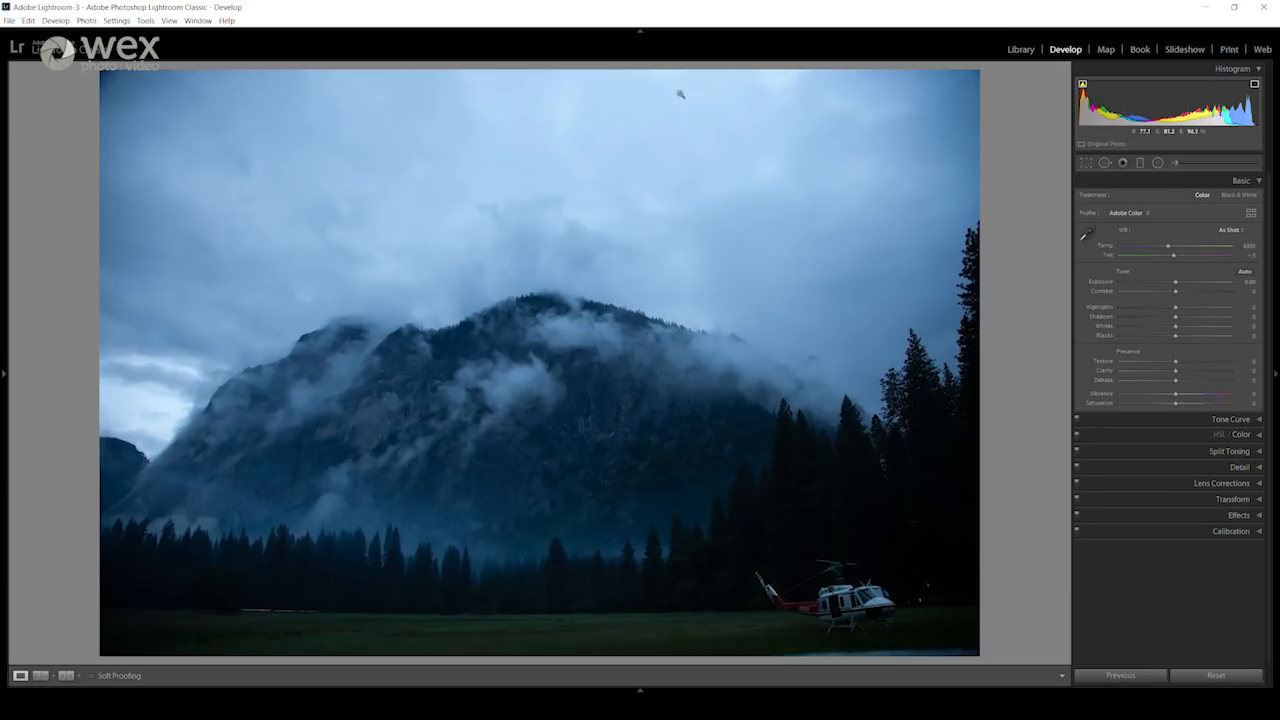
click(639, 35)
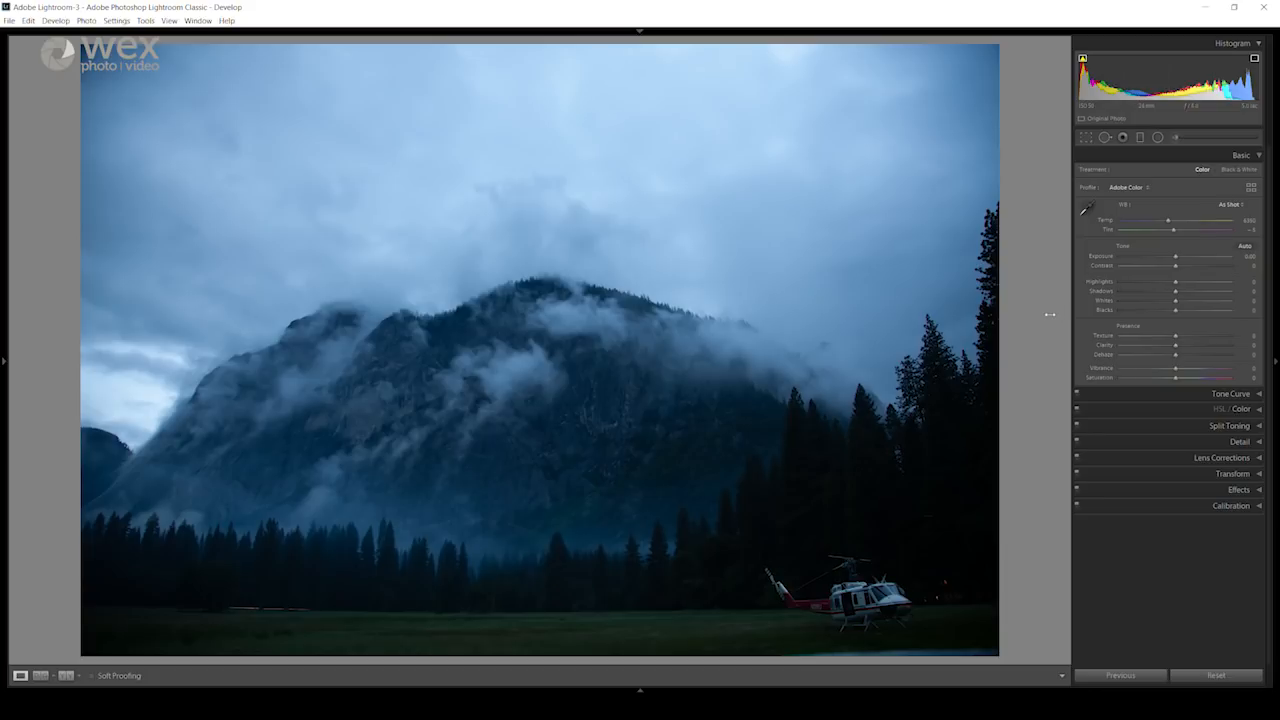
drag(1060, 318, 1020, 324)
Step: Inspect the light trail below the tree line, the lights beside the helicopter and the streak in the dark trees above it
click(270, 609)
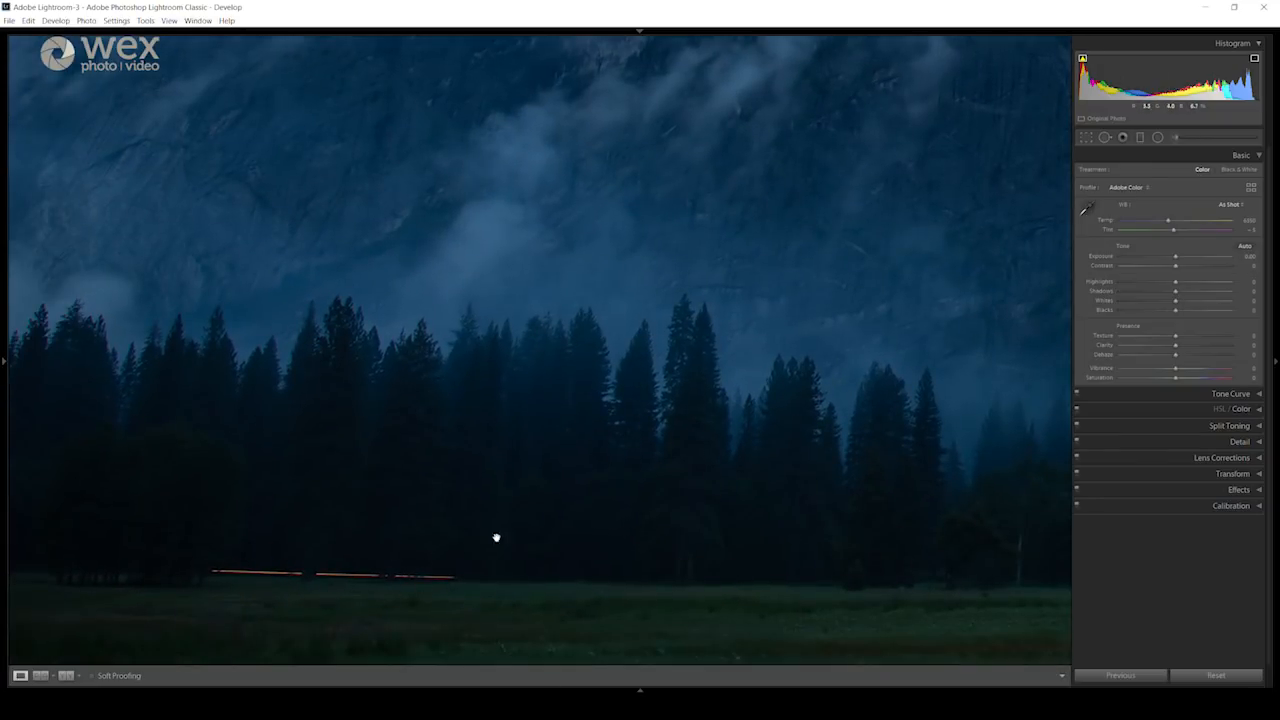
click(462, 582)
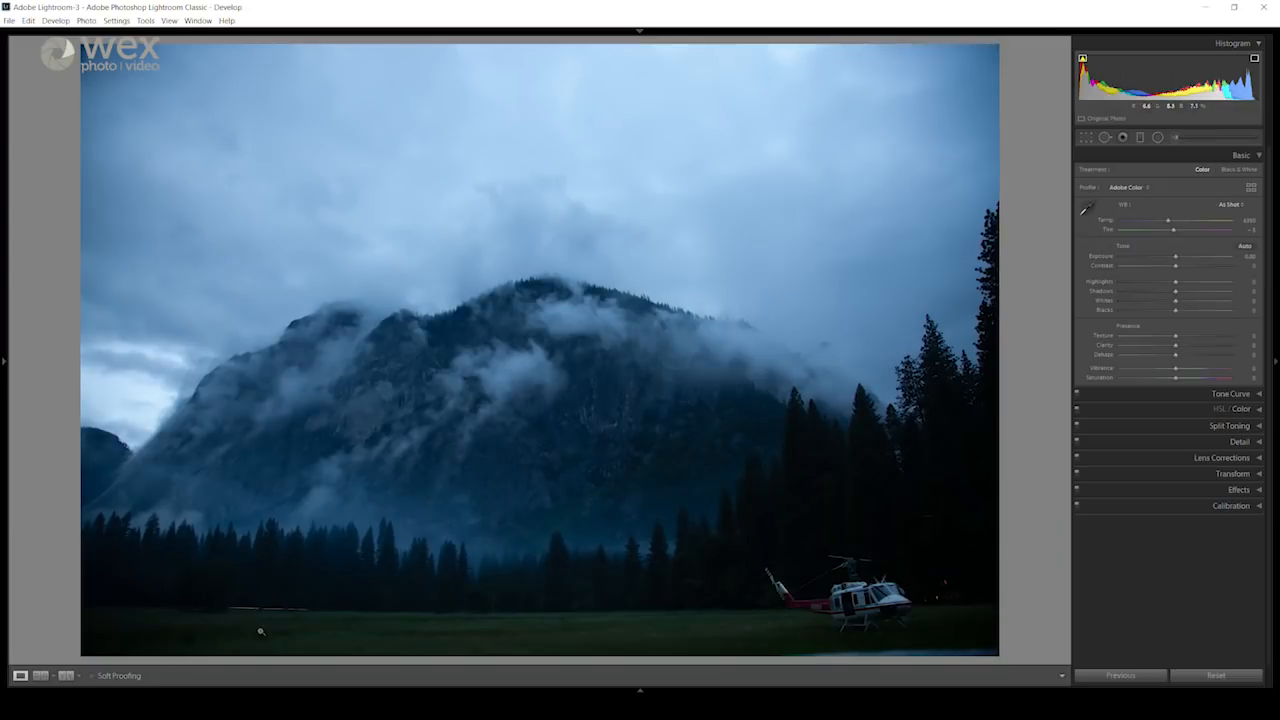
click(945, 594)
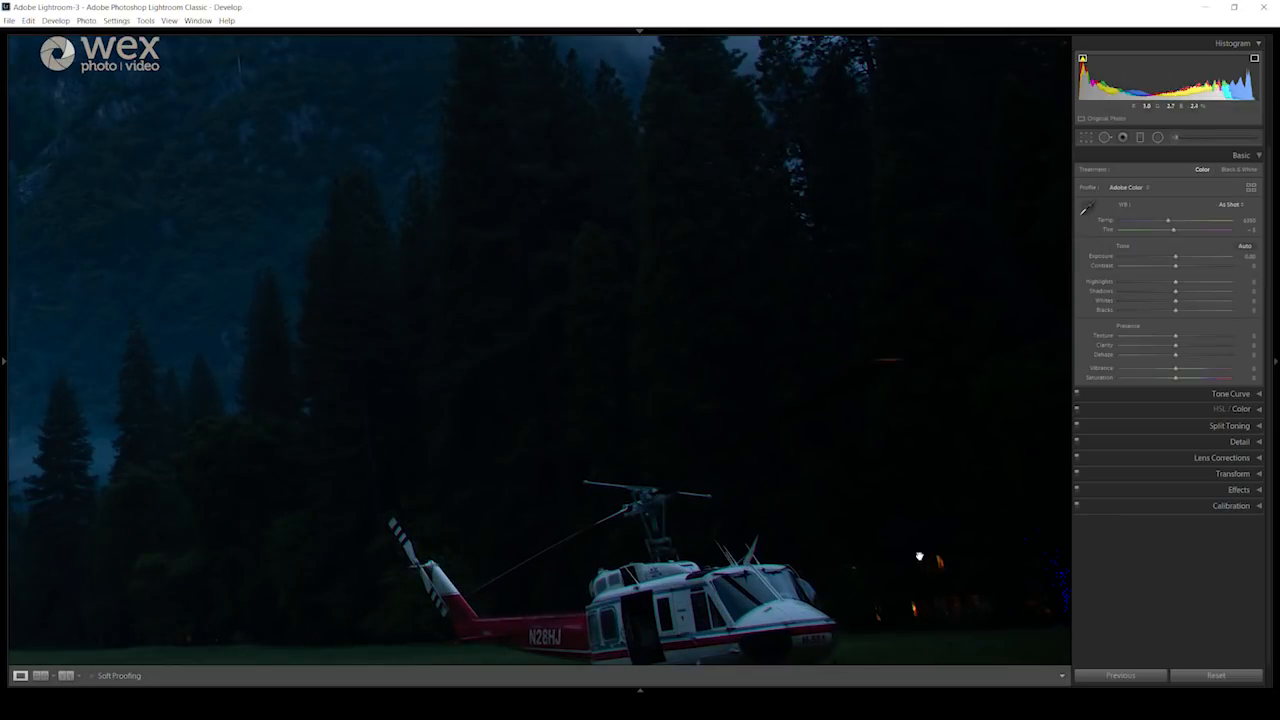
click(897, 588)
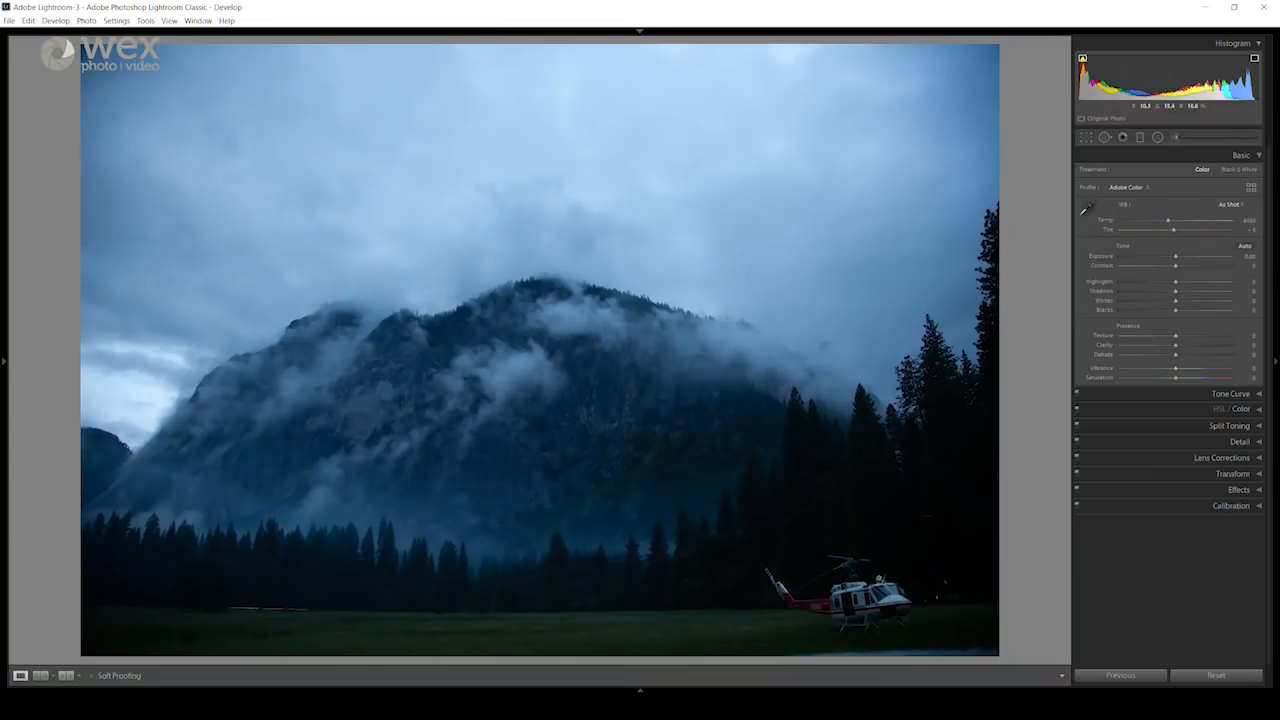
click(886, 537)
drag(1017, 471, 955, 470)
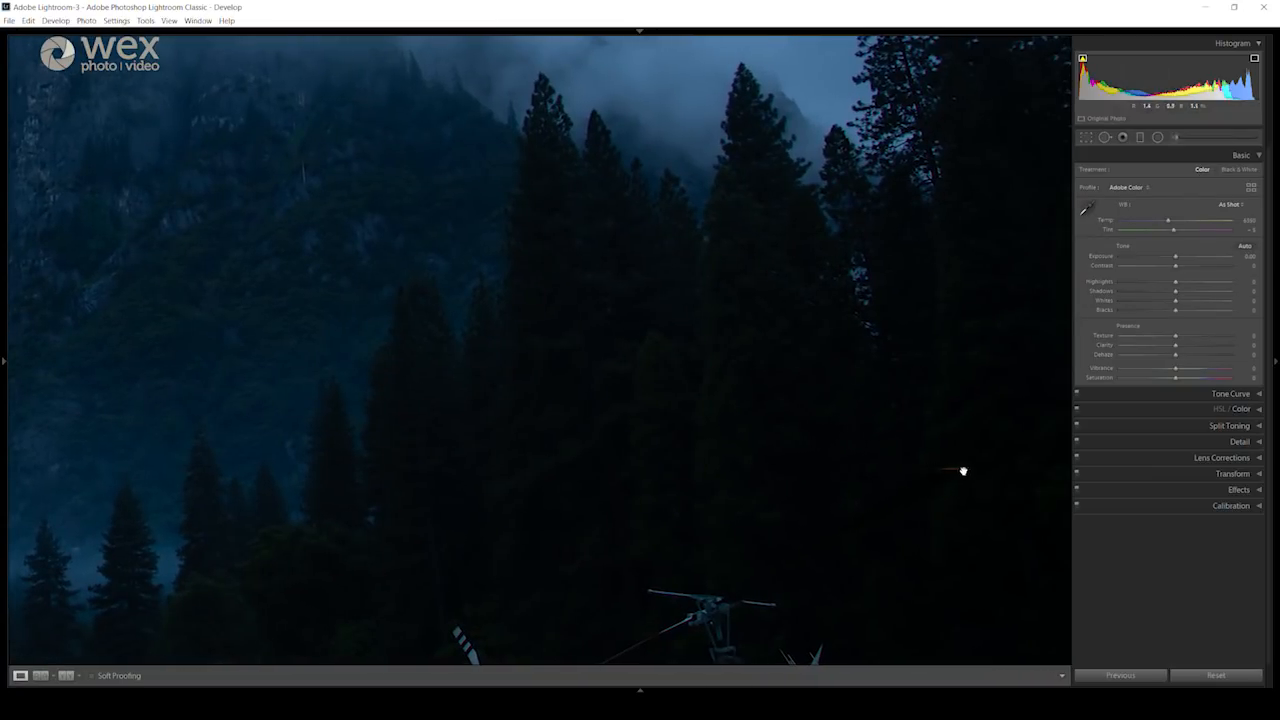
click(886, 492)
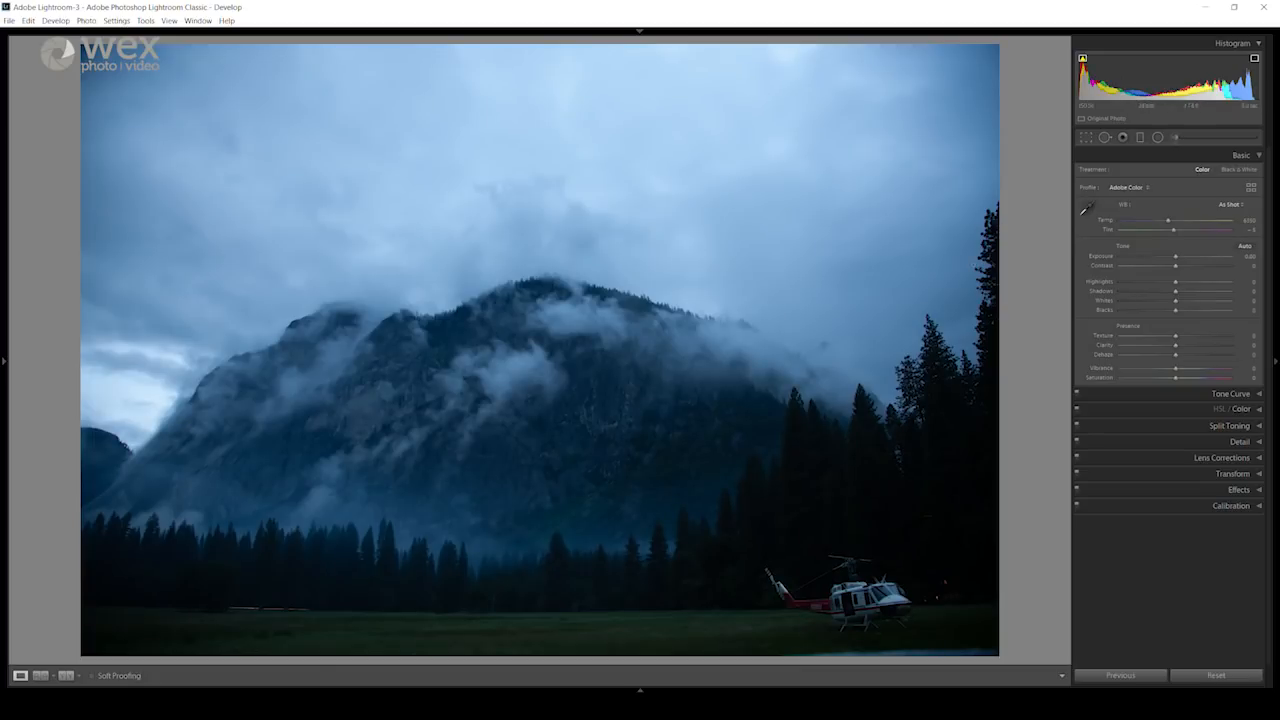
Step: Check the Solo Mode option for the adjustment sections and test it by expanding Basic, Tone Curve and Detail in turn
right_click(1237, 158)
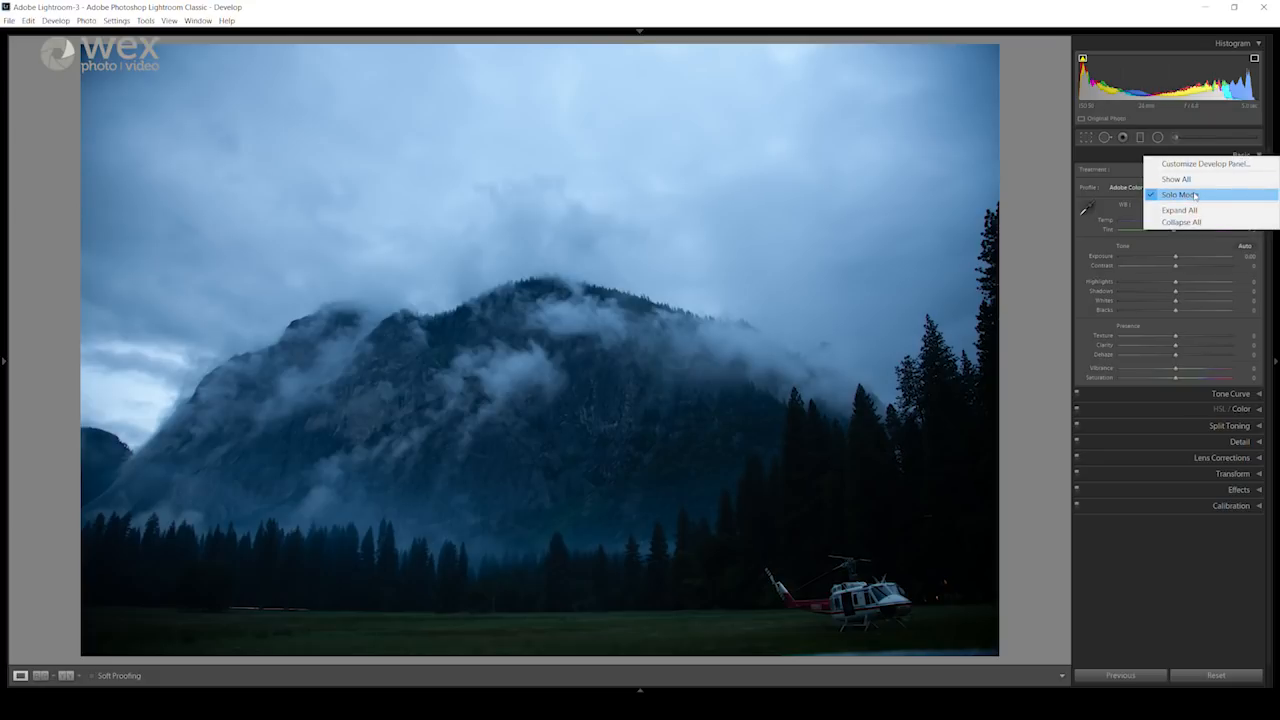
click(1122, 156)
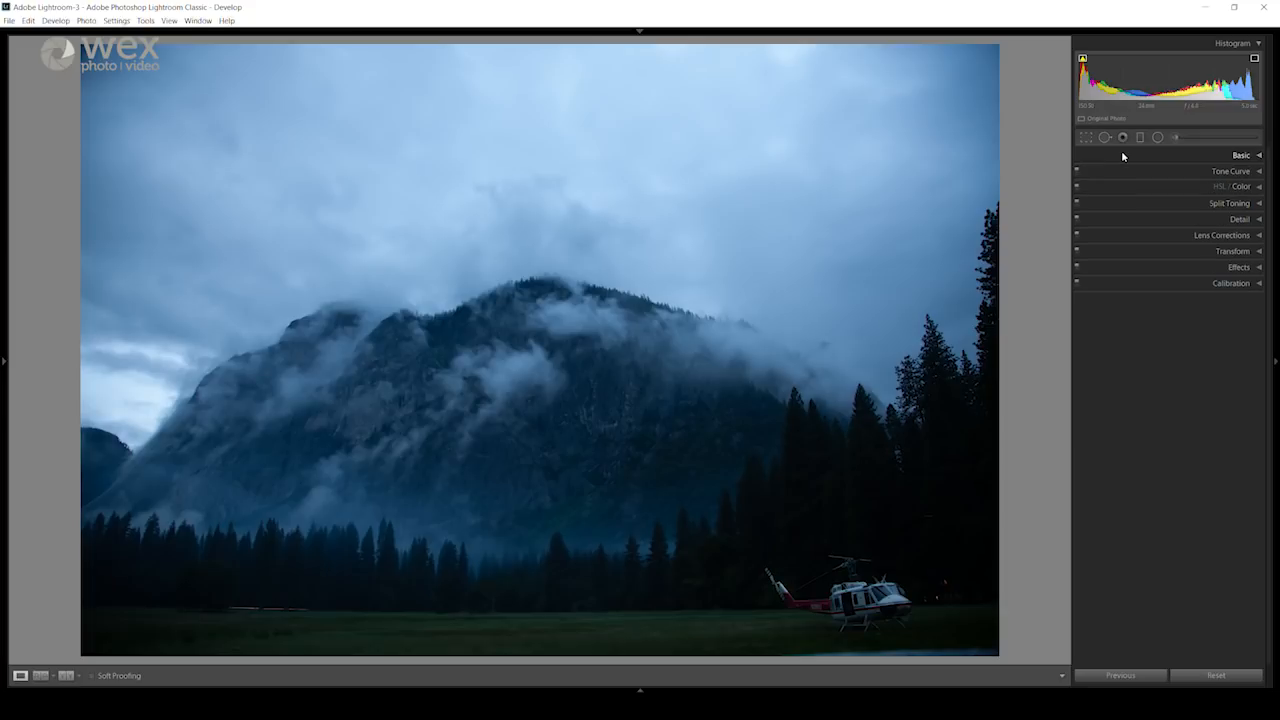
click(1240, 157)
click(1241, 157)
click(1239, 172)
click(1239, 172)
click(1241, 157)
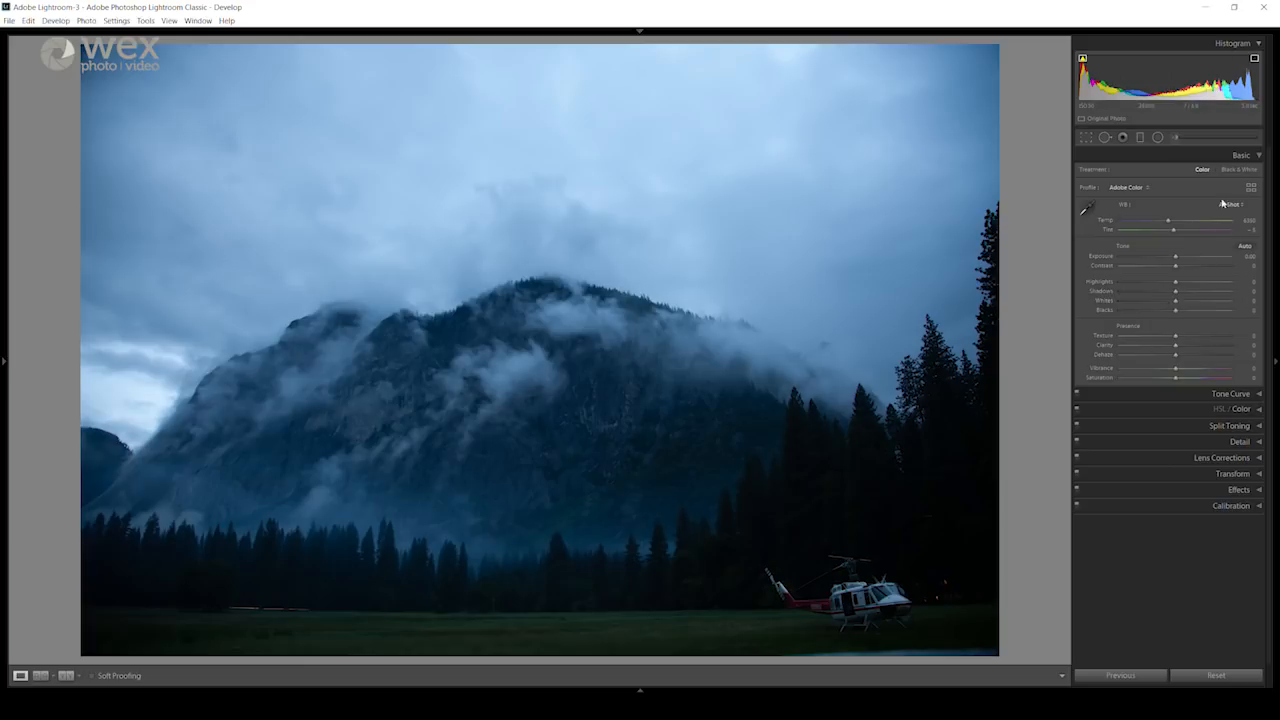
click(1229, 394)
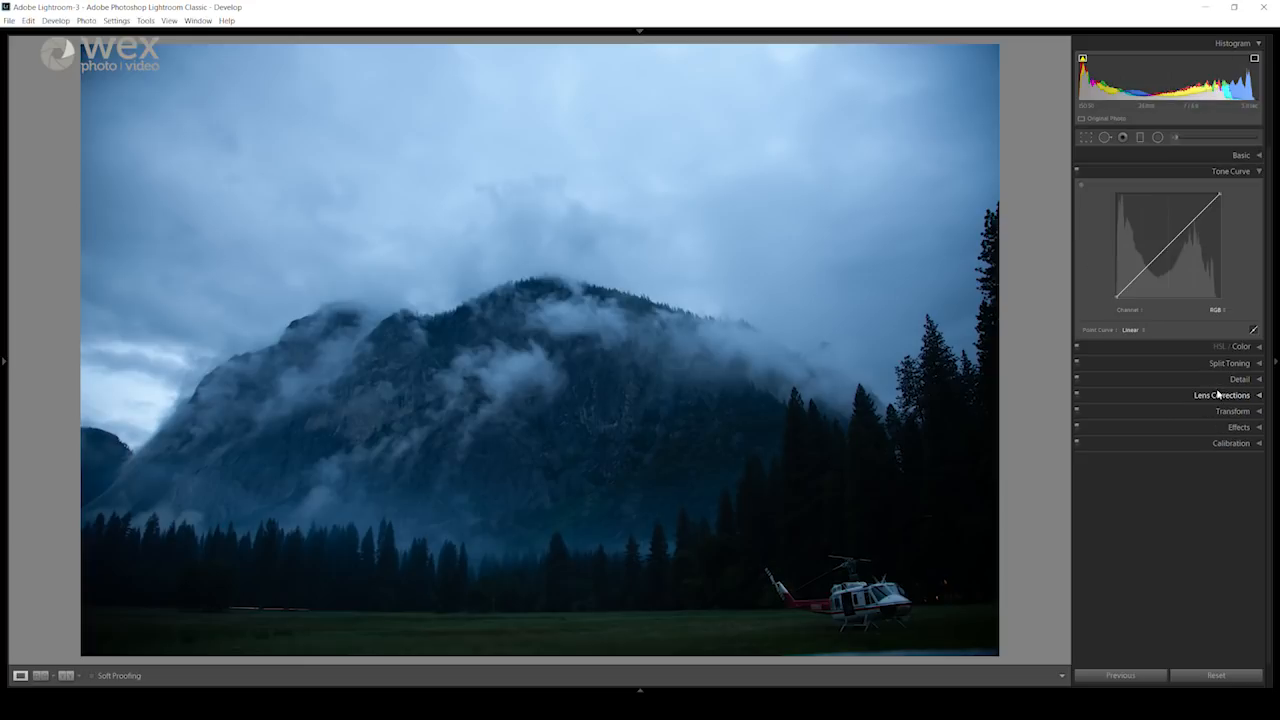
click(1240, 379)
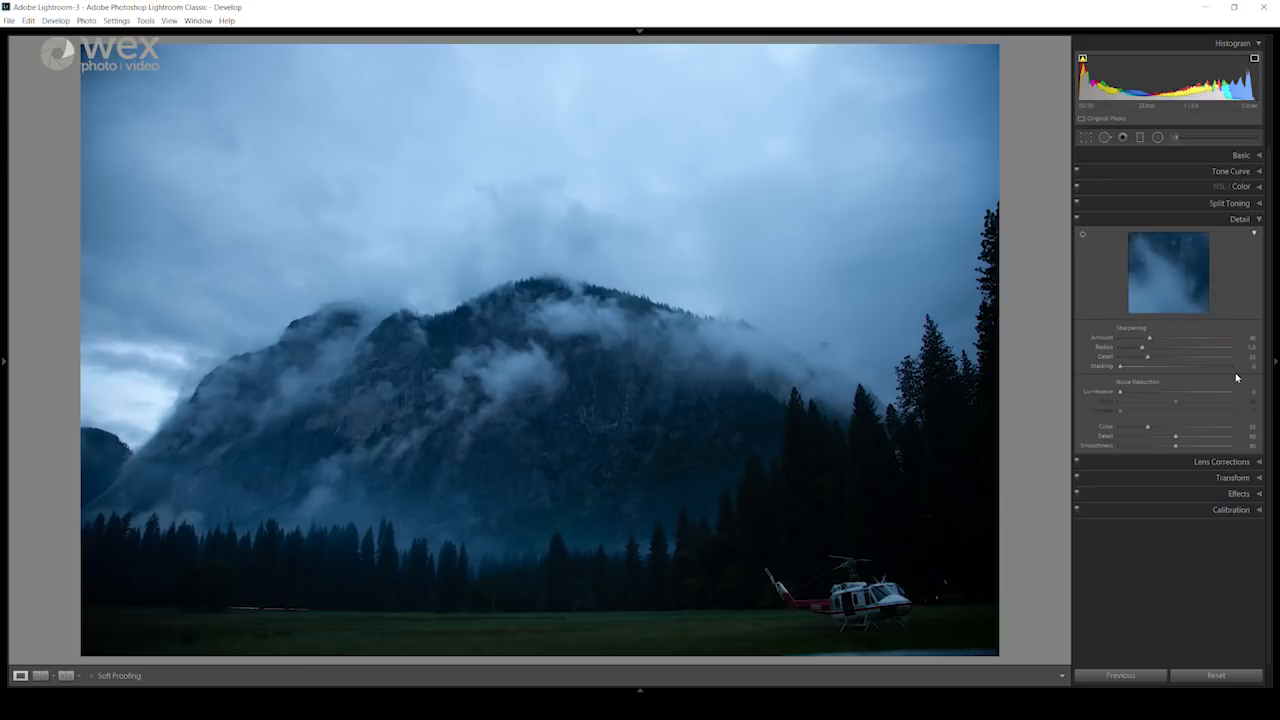
click(1243, 220)
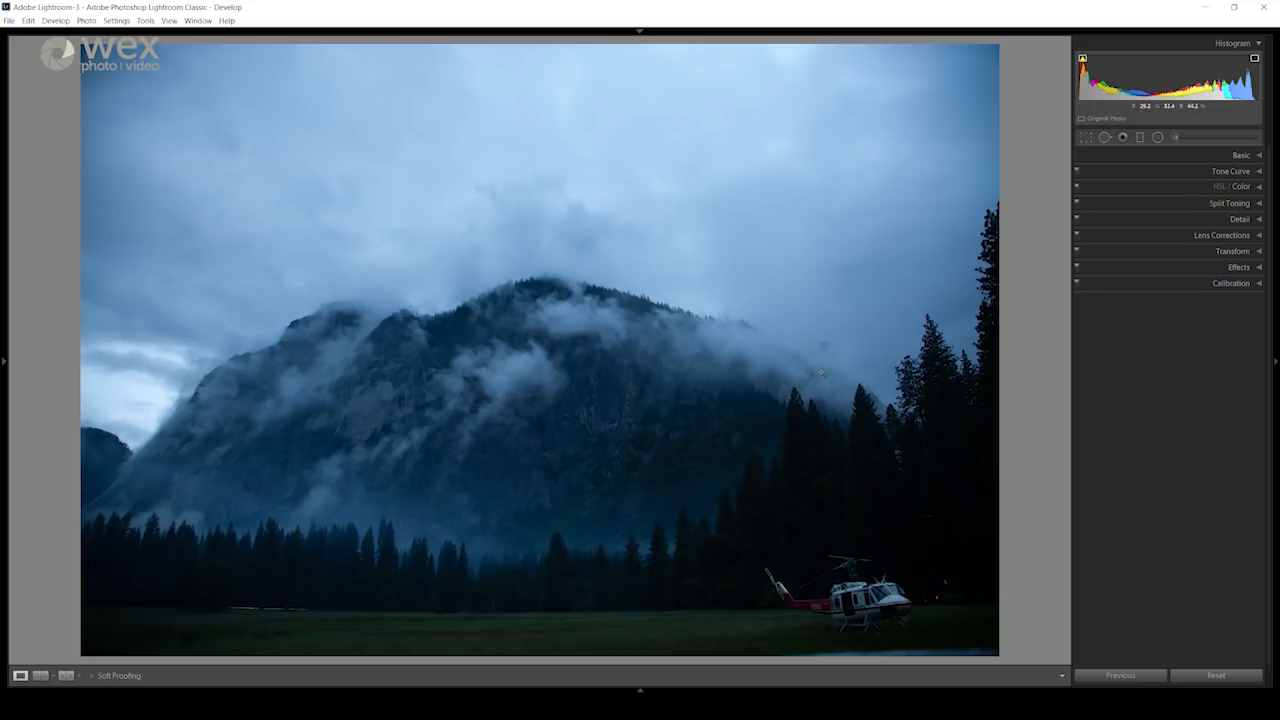
Step: Enable profile corrections and chromatic aberration removal in the photo's lens corrections
click(1230, 236)
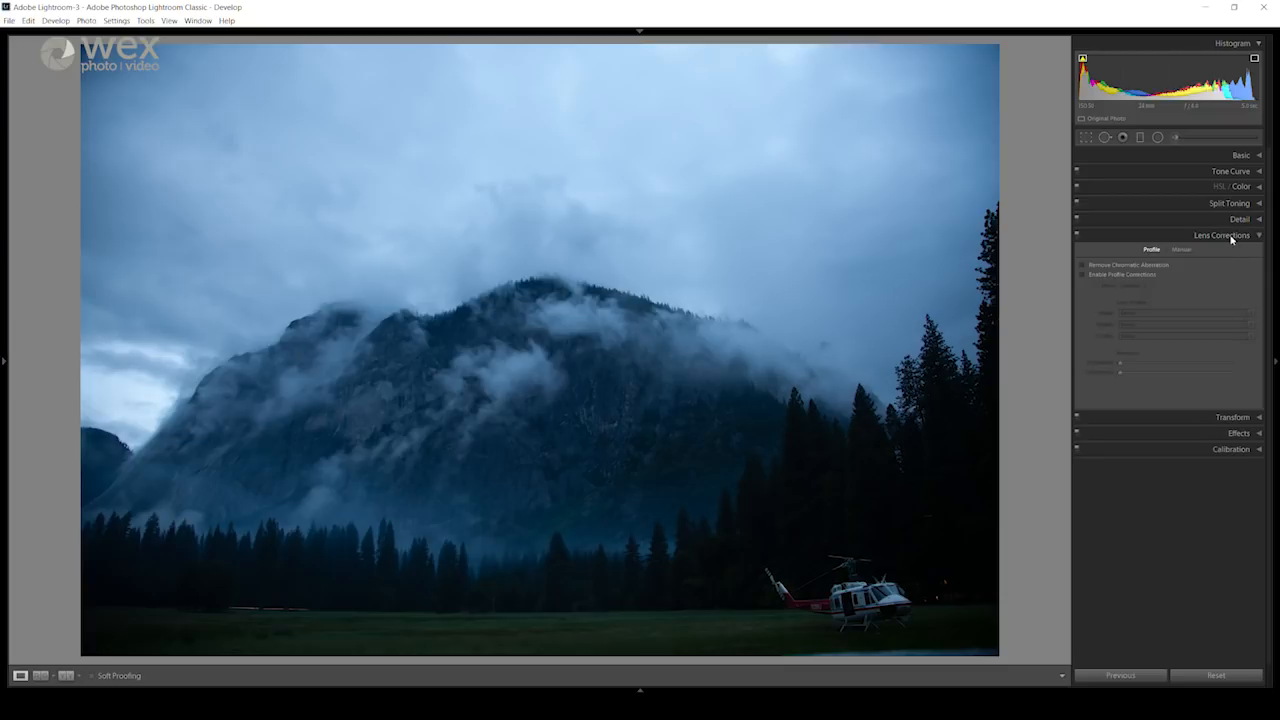
click(1118, 276)
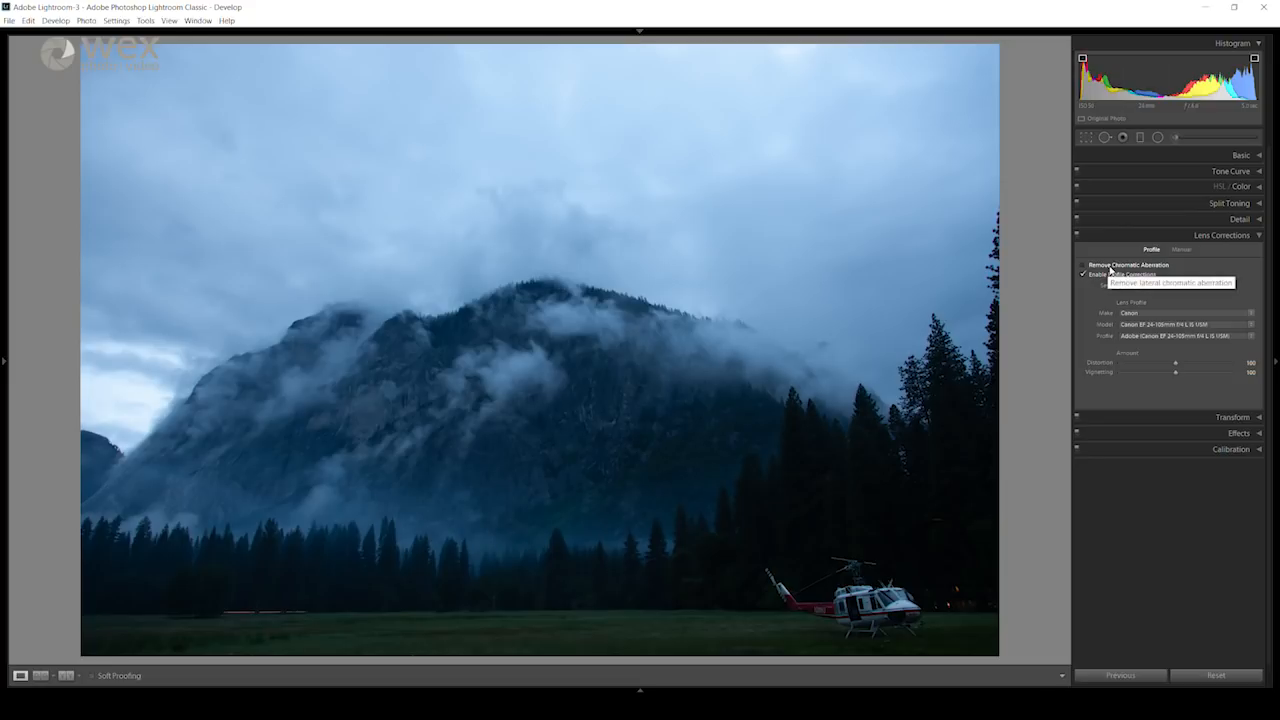
click(1108, 266)
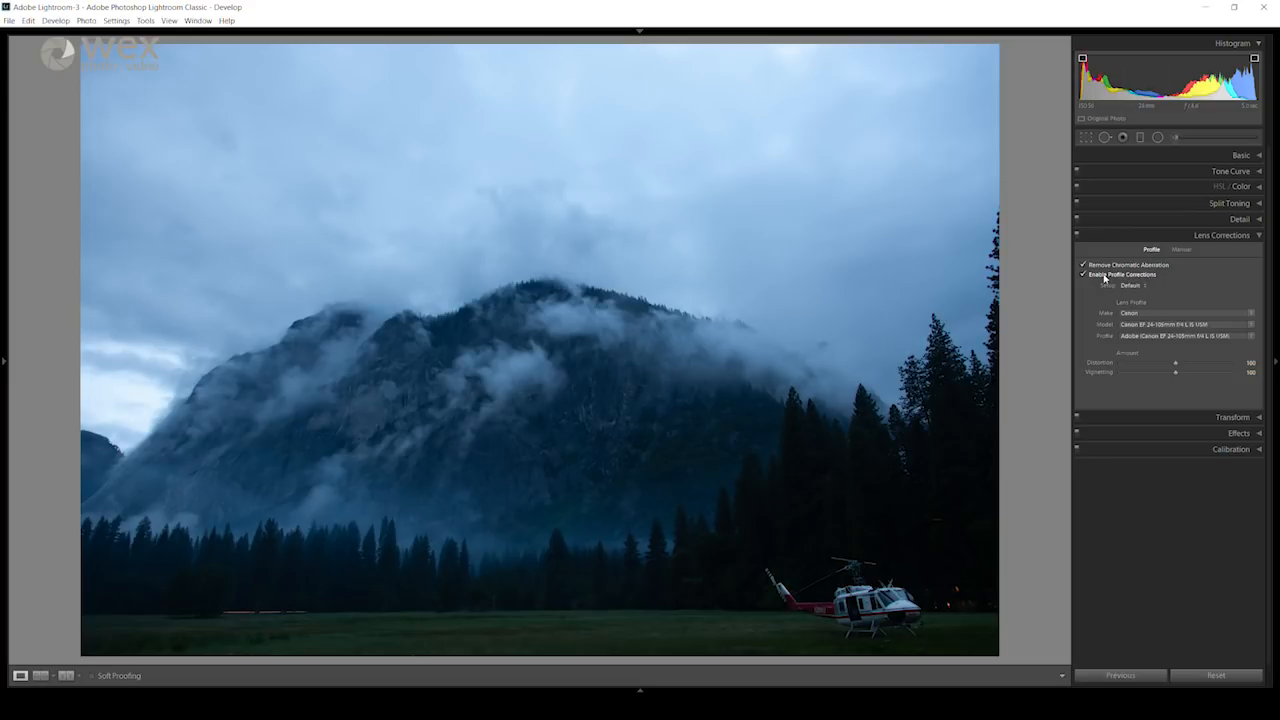
Step: Compare the photo with and without lens profile corrections, examining the corner of the image near the helicopter
click(1105, 277)
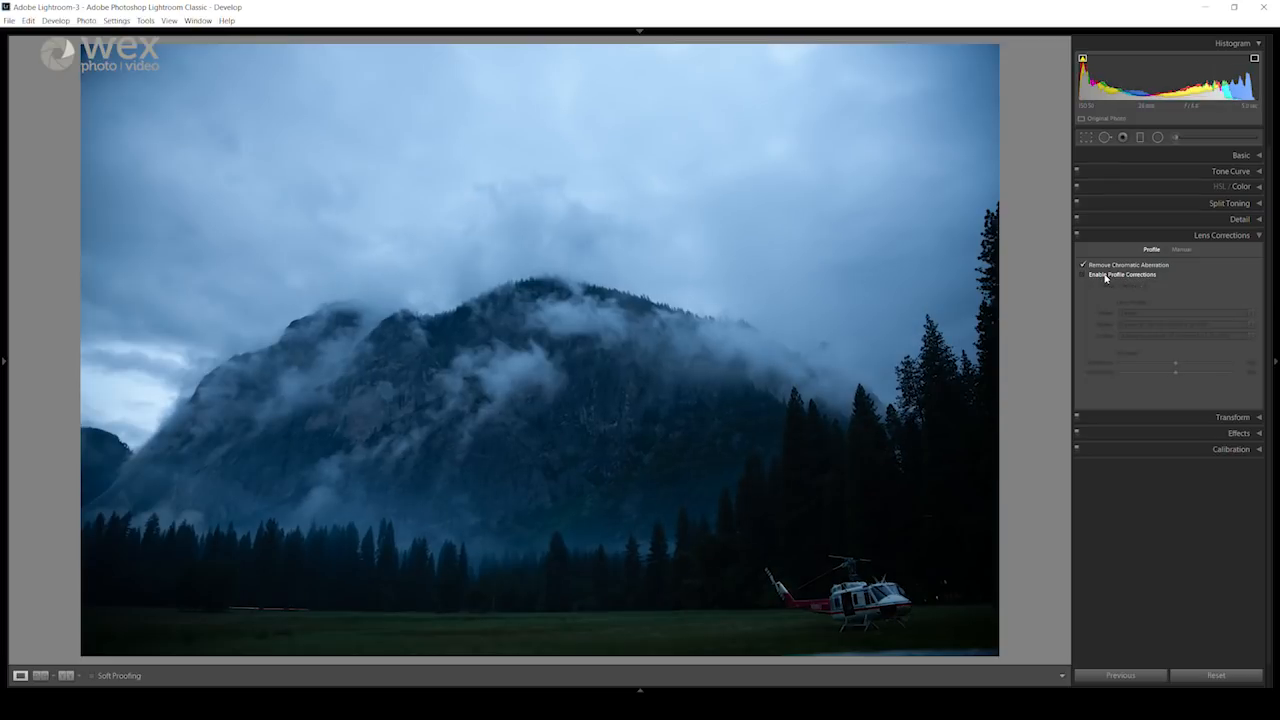
click(1105, 277)
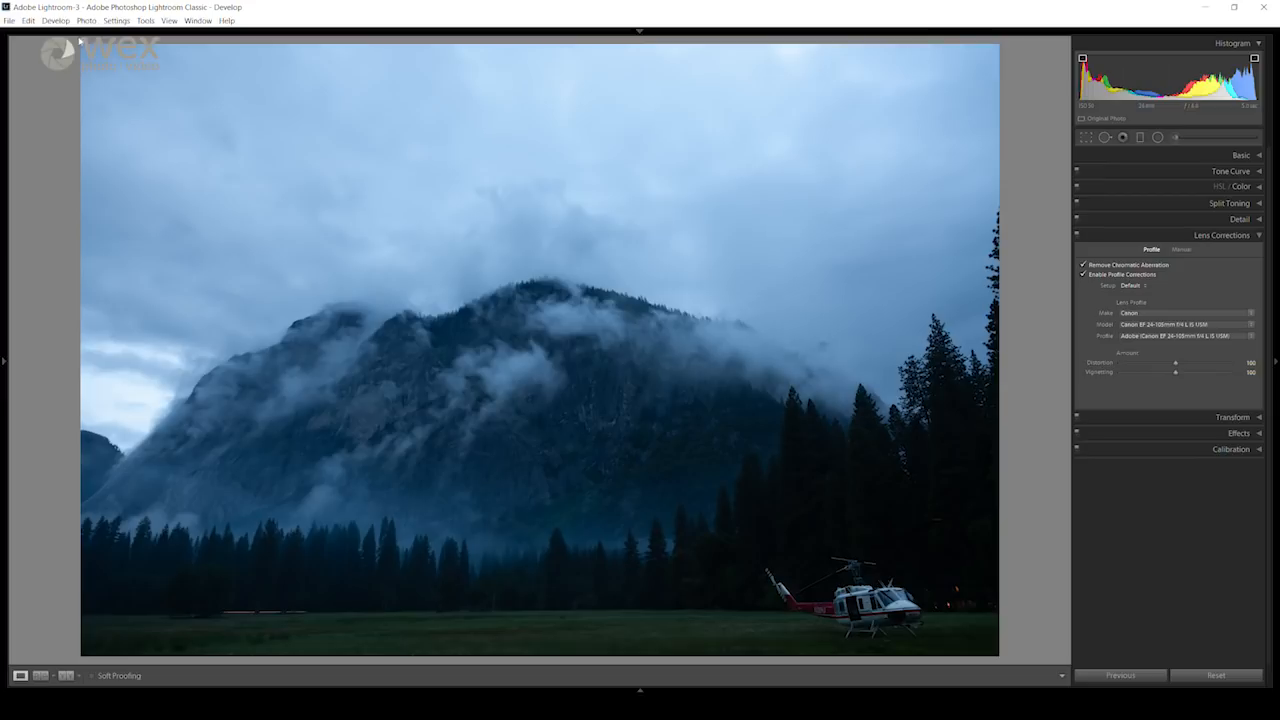
click(1103, 275)
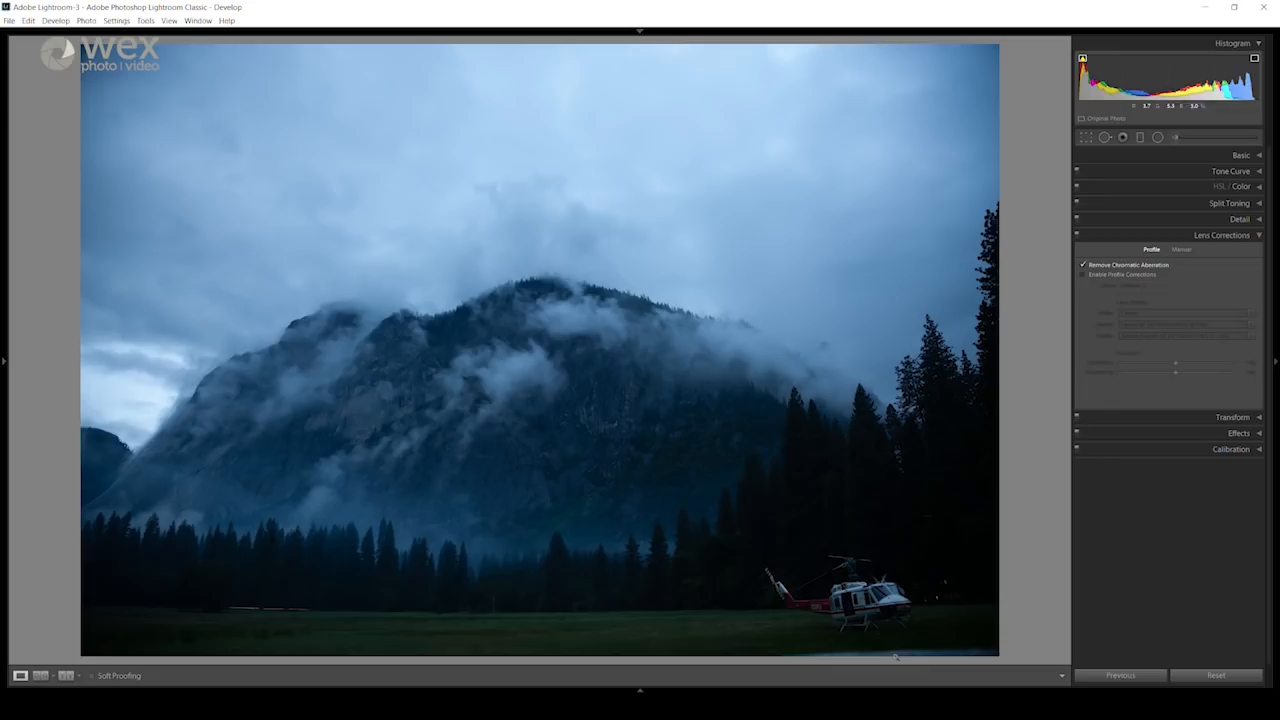
click(901, 648)
drag(937, 634, 937, 563)
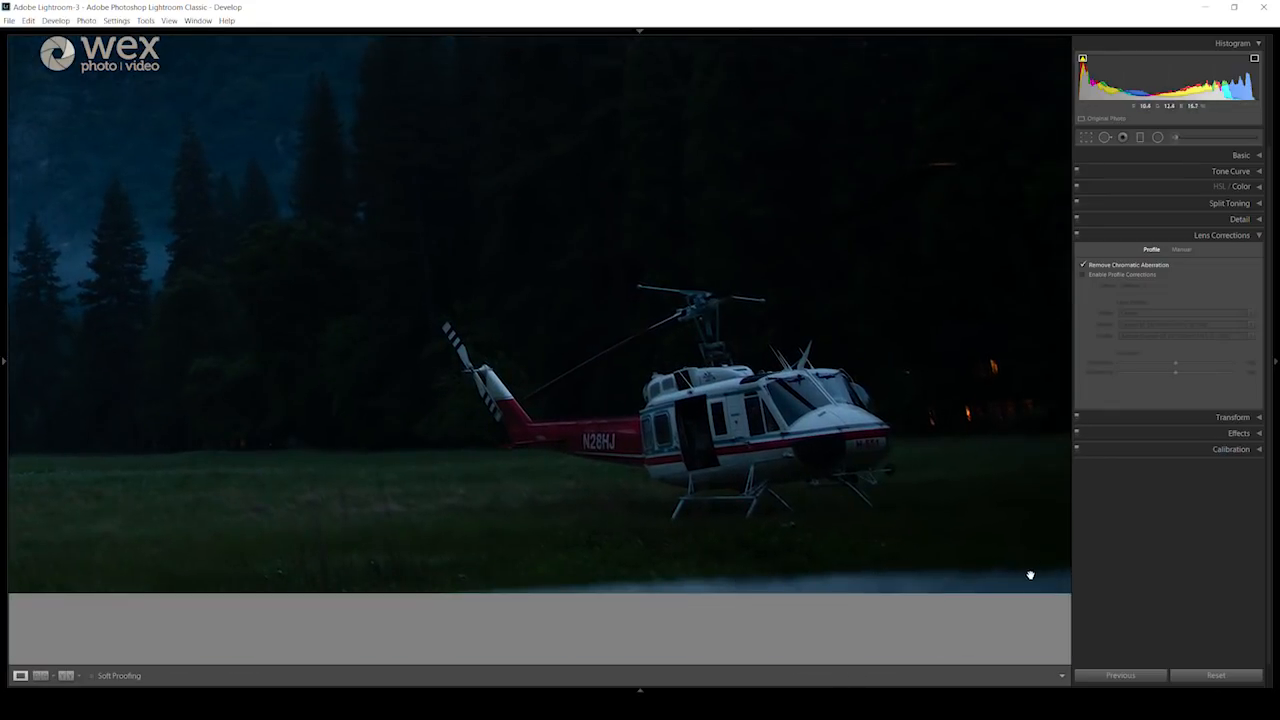
drag(1029, 574, 785, 536)
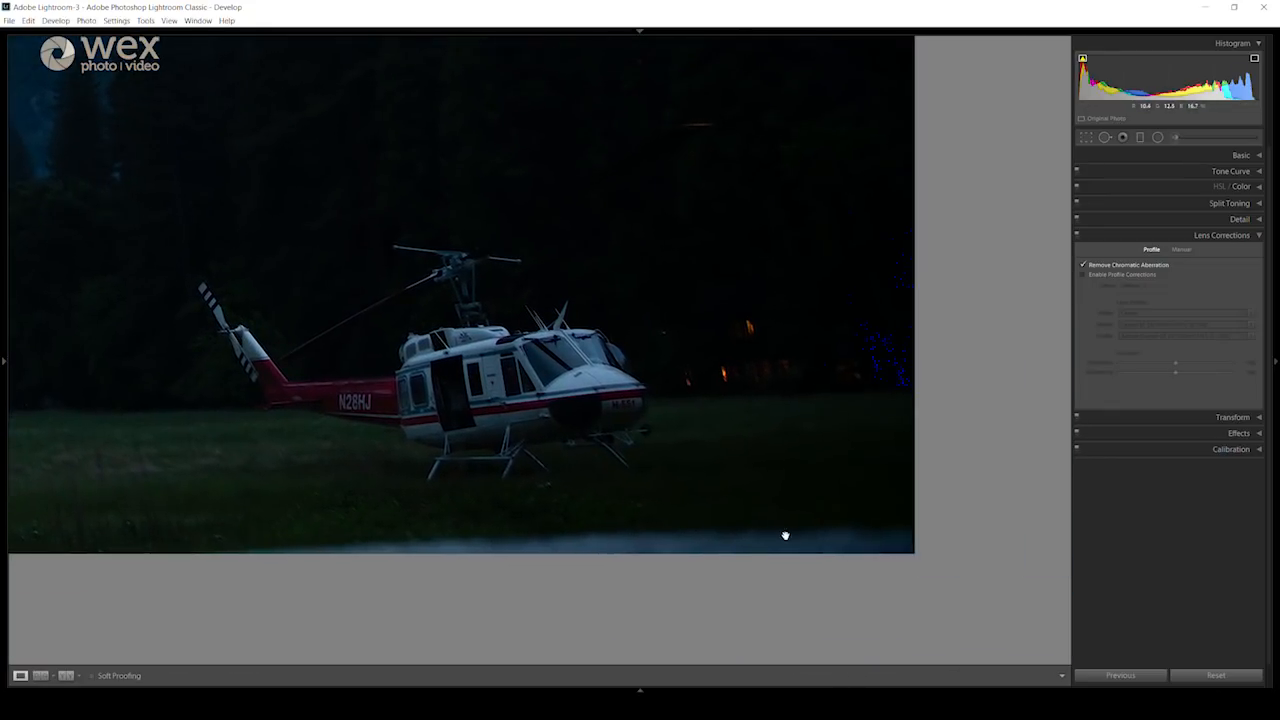
click(726, 530)
click(1082, 274)
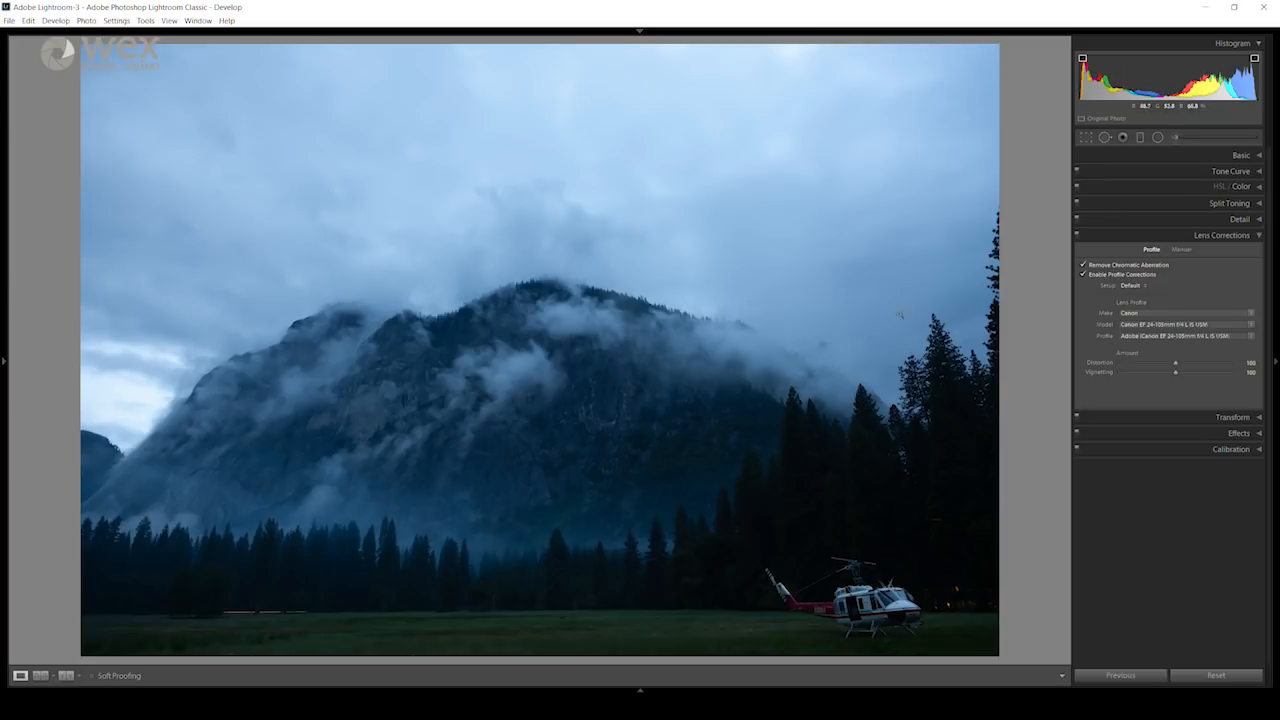
Step: Review the available lens makes, models and profiles for the correction without changing the selected lens
click(1140, 316)
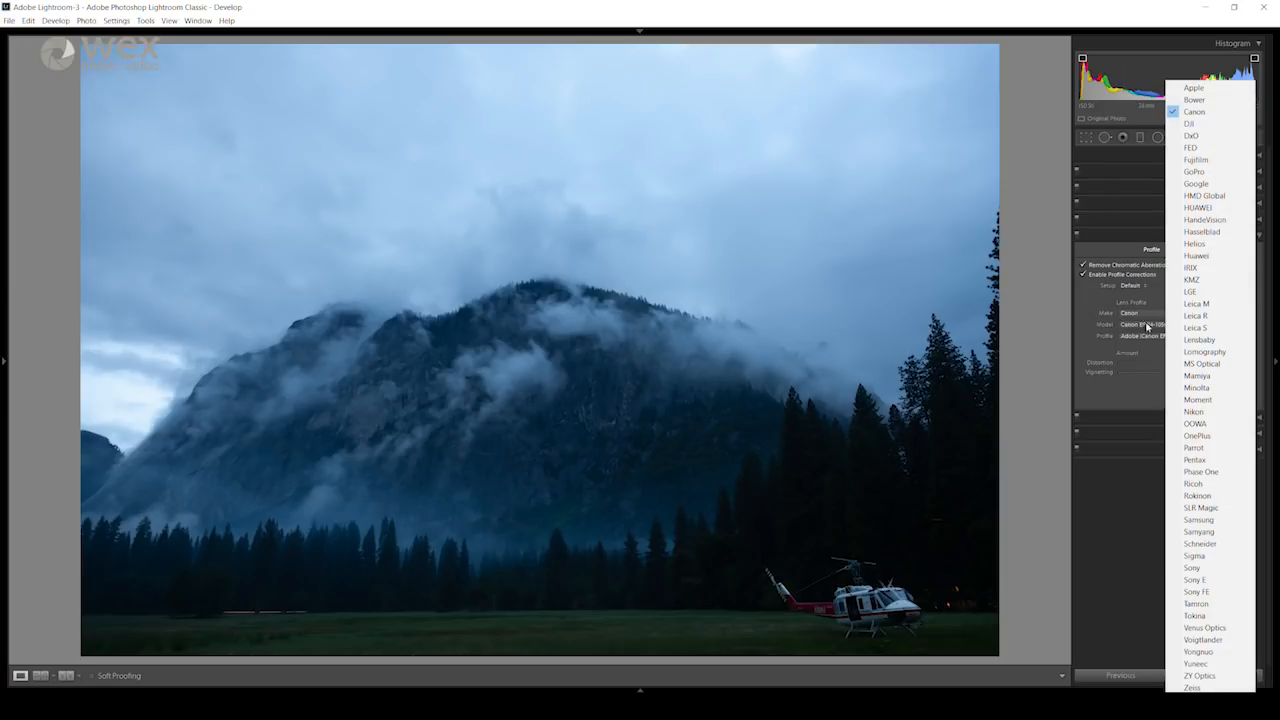
click(1148, 328)
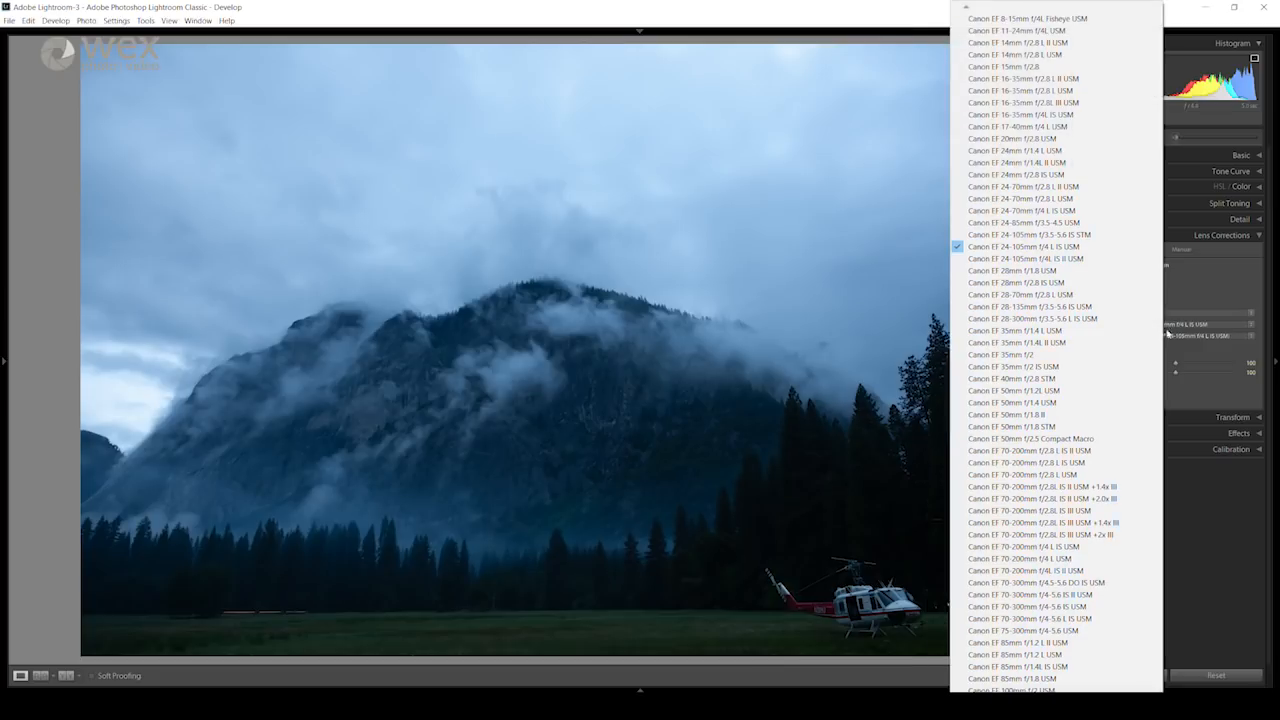
click(1171, 336)
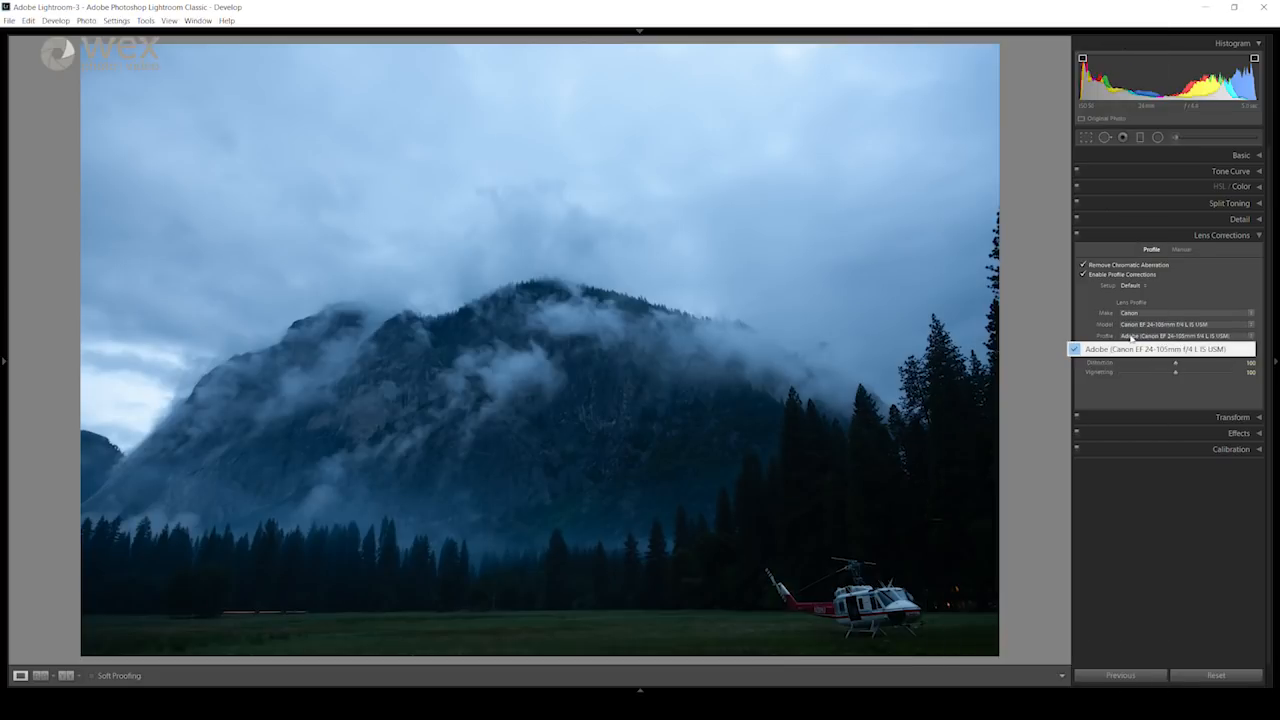
click(1061, 308)
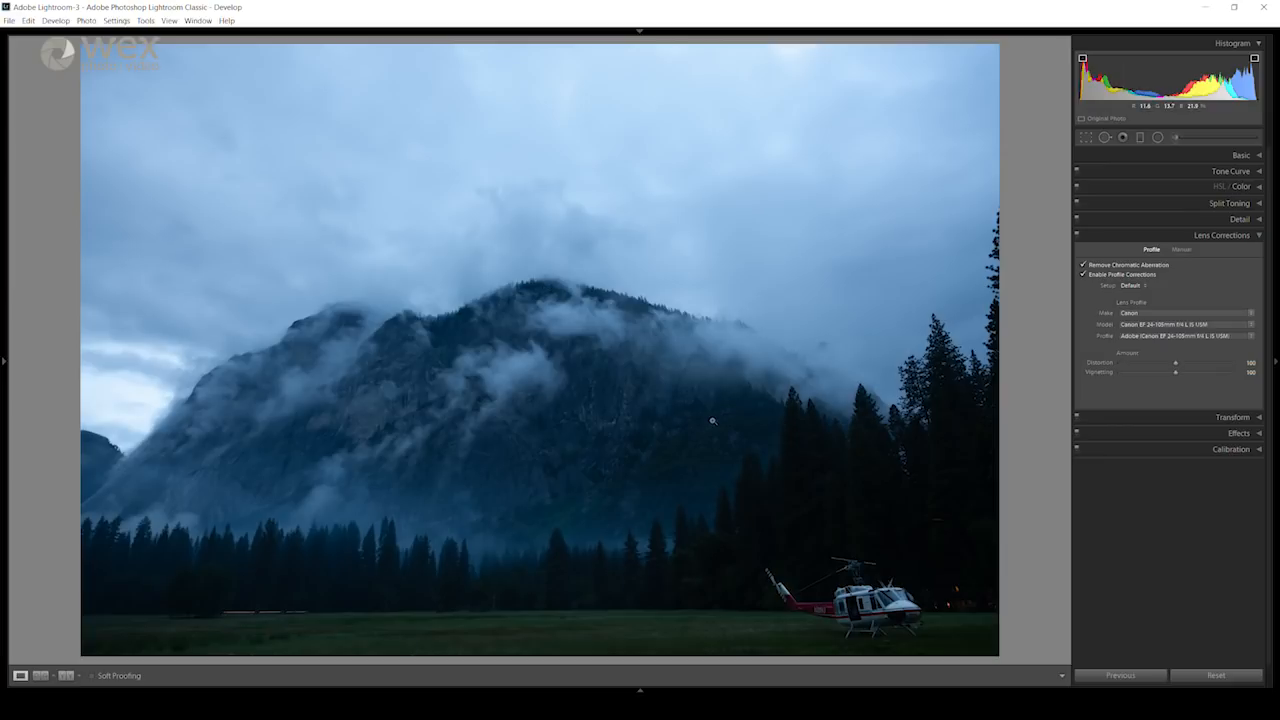
Step: Try warming the white balance temperature to 16879 and reset it
click(1241, 156)
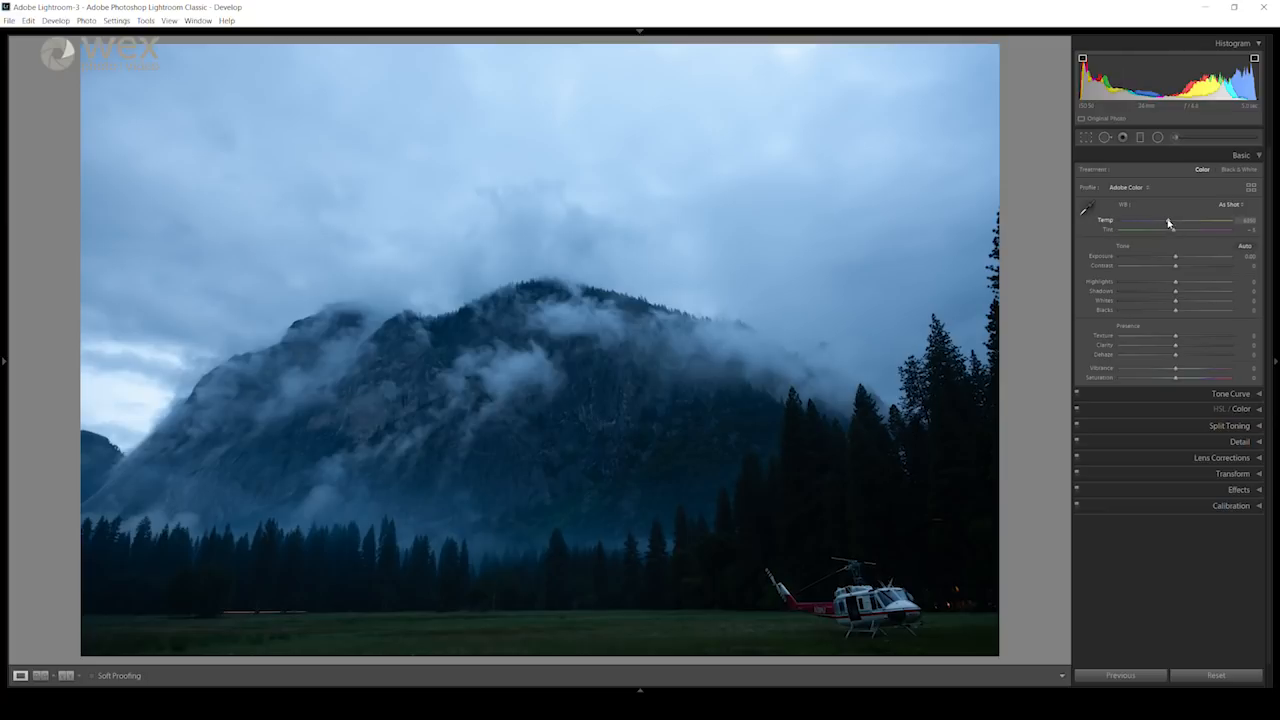
drag(1168, 222, 1212, 223)
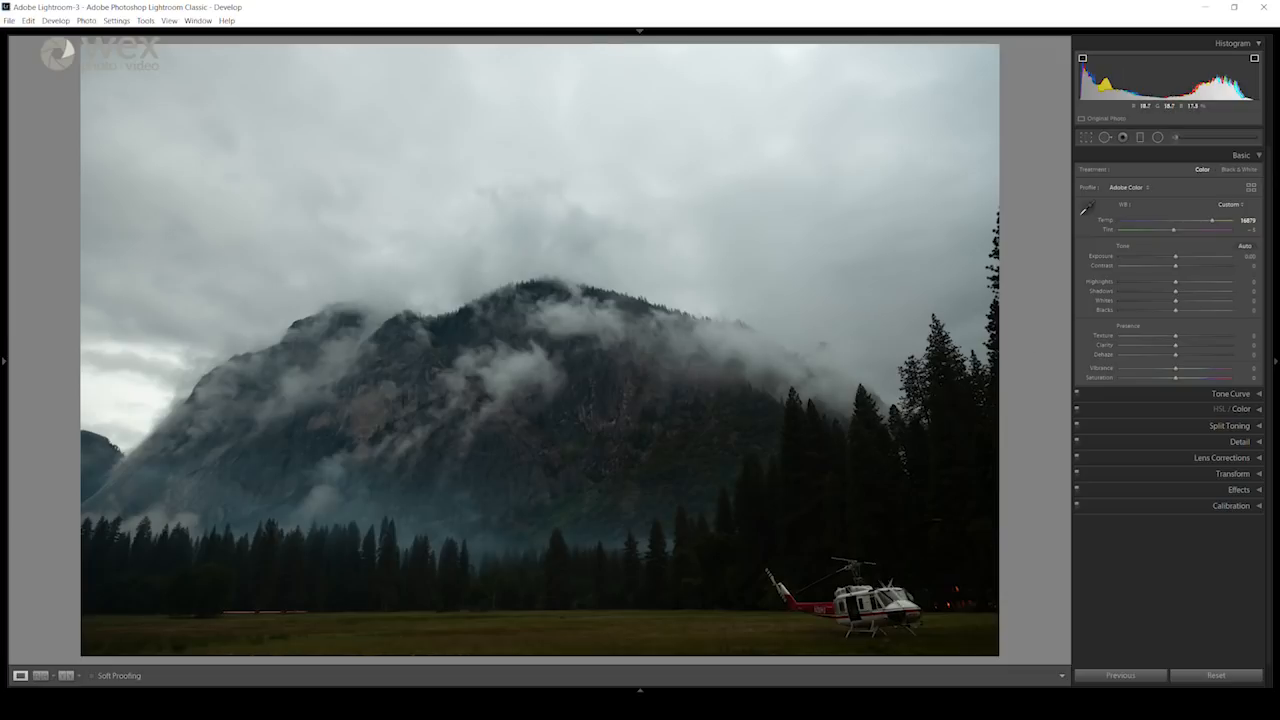
double_click(1105, 224)
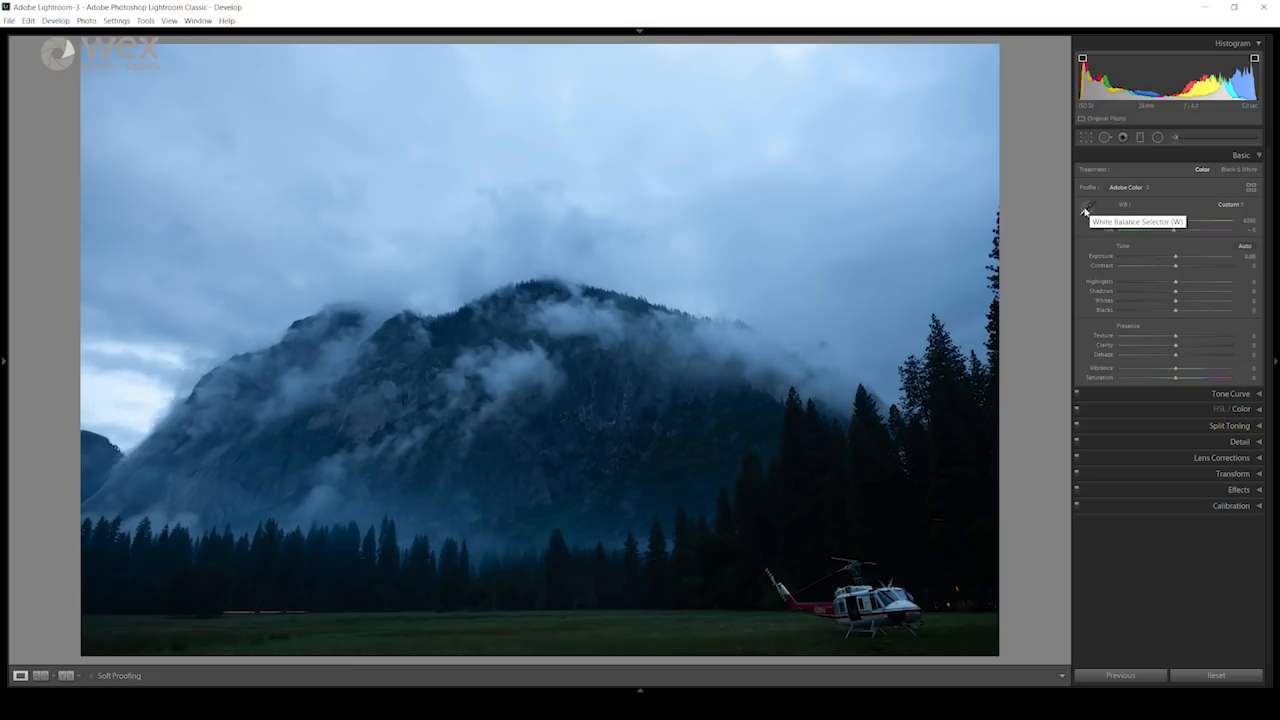
Step: Set the white balance by sampling the helicopter's white bodywork as the neutral target
click(1087, 209)
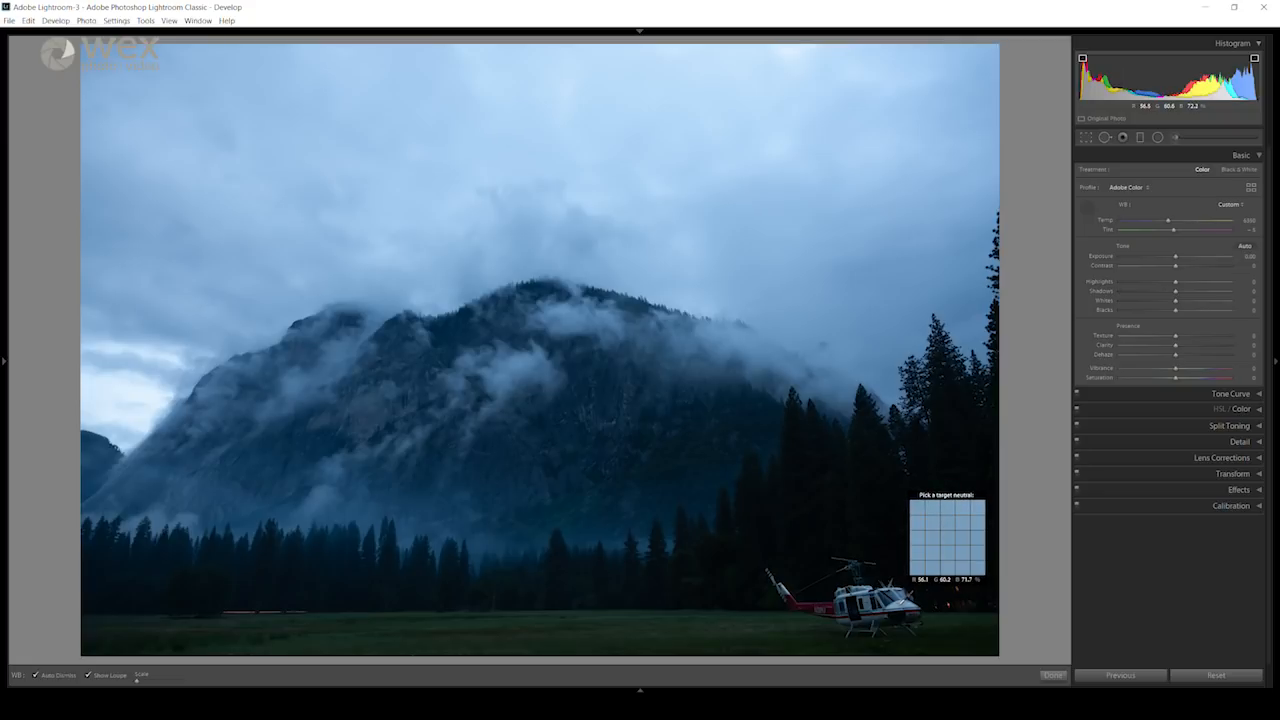
click(903, 584)
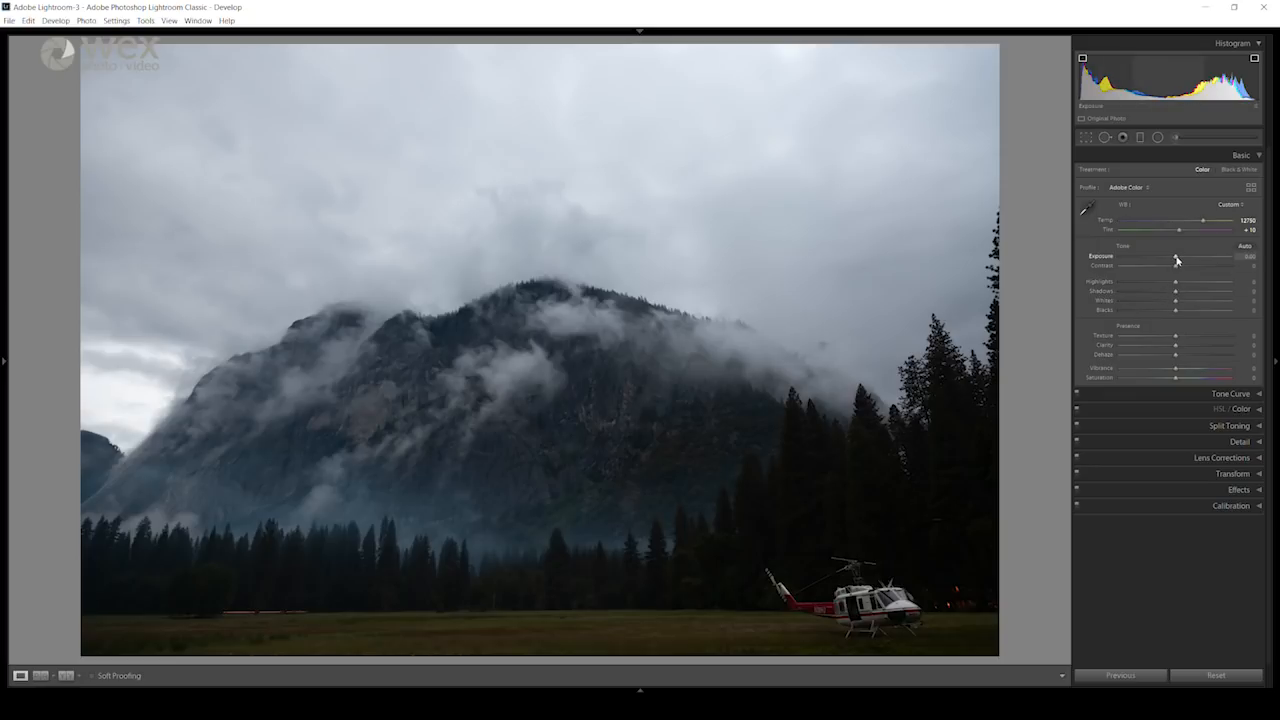
Step: Raise the exposure to +0.79 and inspect the brightened trees around the light trail
drag(1176, 260, 1184, 257)
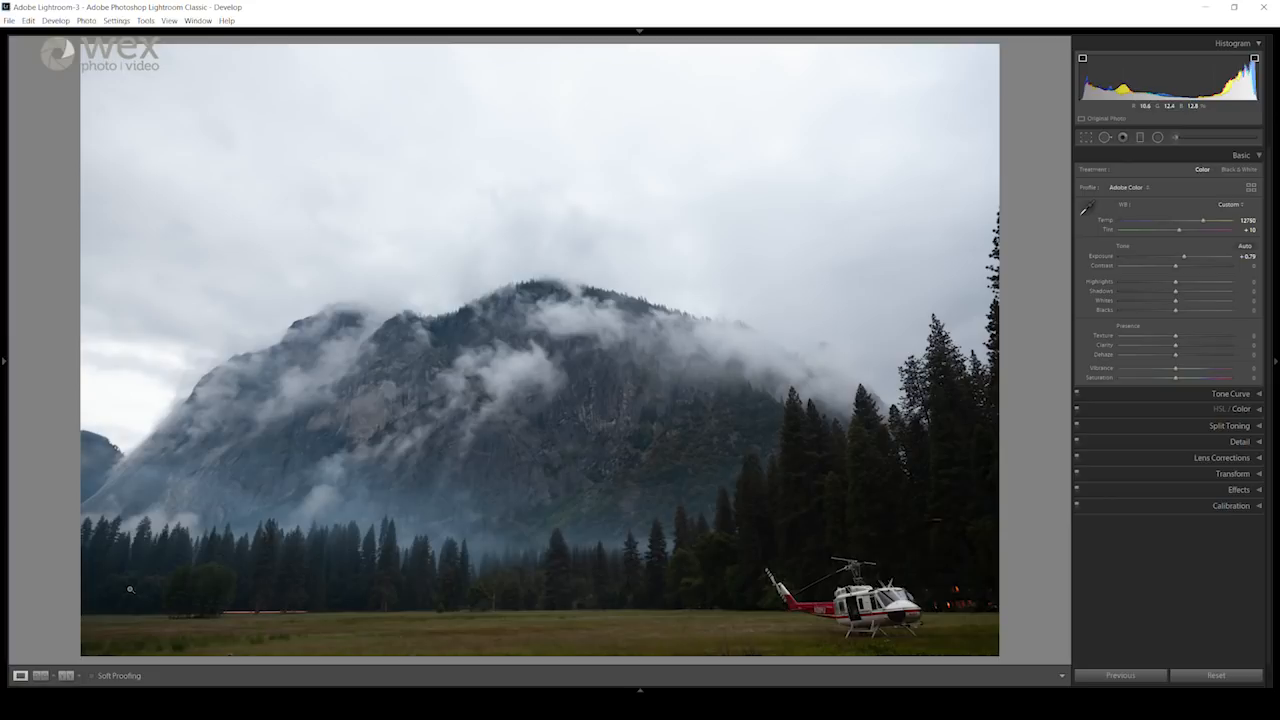
click(388, 574)
drag(274, 586, 389, 517)
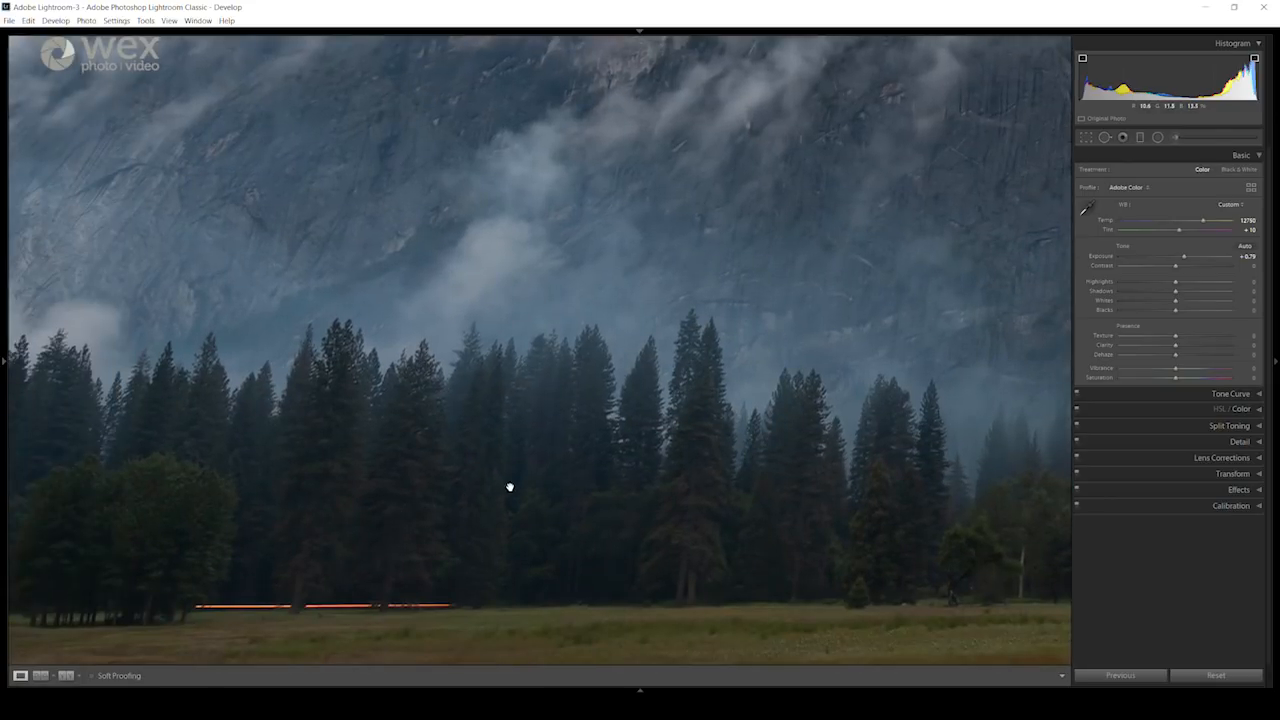
Step: Raise the contrast to +22 and lower the highlights to -15, checking the clouds over the mountain
click(601, 487)
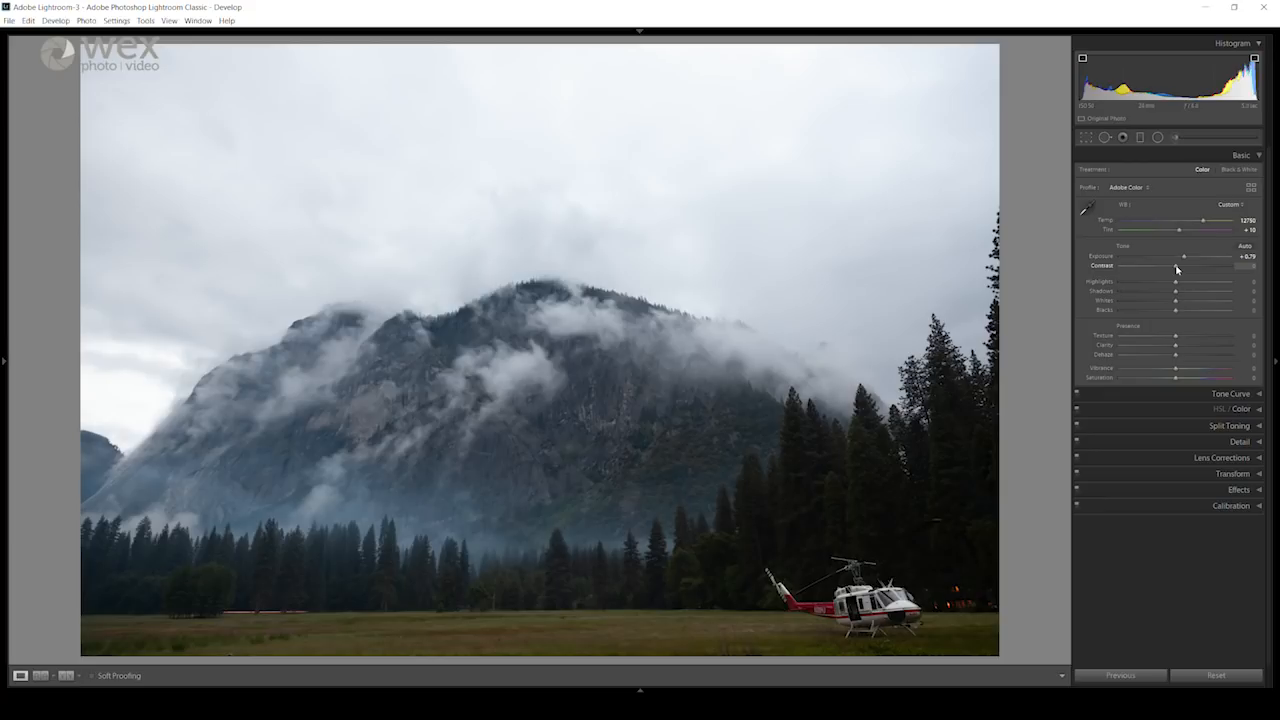
drag(1176, 269, 1187, 270)
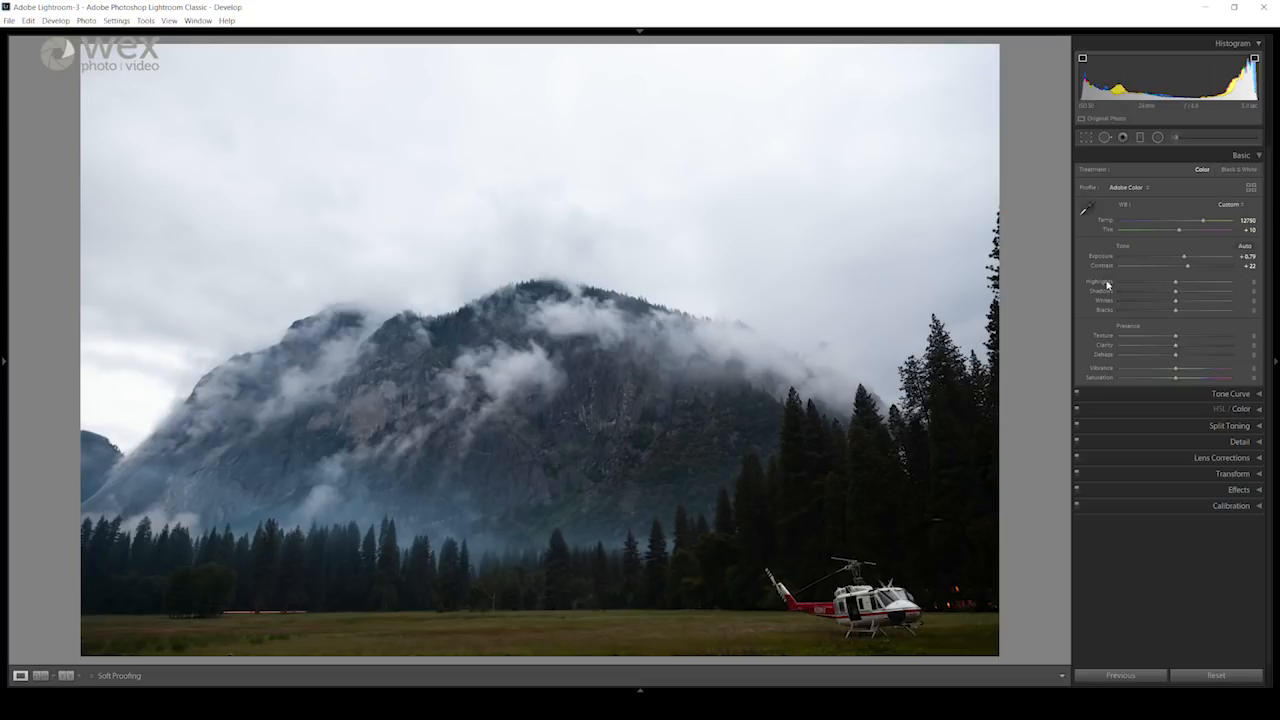
mouse_move(1175, 285)
mouse_down()
mouse_move(1203, 283)
mouse_move(1126, 287)
mouse_move(1191, 286)
mouse_move(1143, 286)
mouse_move(1180, 284)
mouse_move(1166, 286)
mouse_up()
click(520, 378)
click(519, 382)
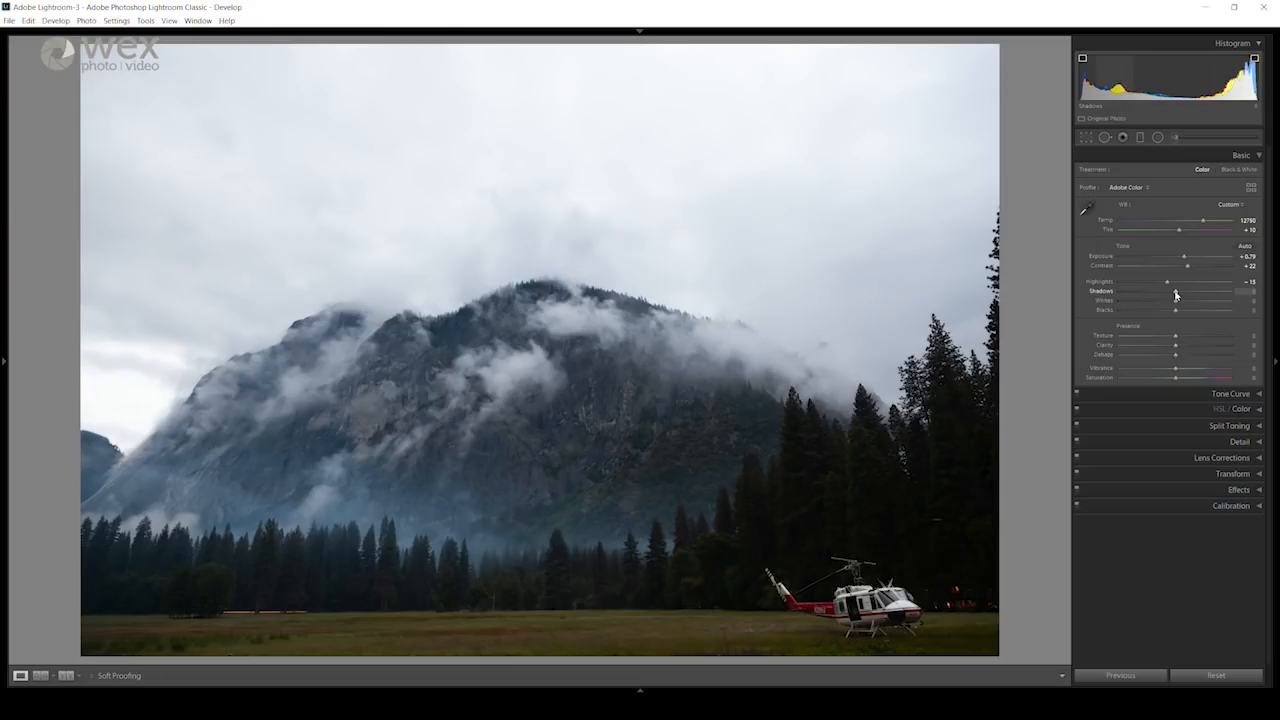
Step: Set the shadows to +14 and the whites to +11, keeping the bright sky free of highlight clipping
drag(1176, 295, 1205, 296)
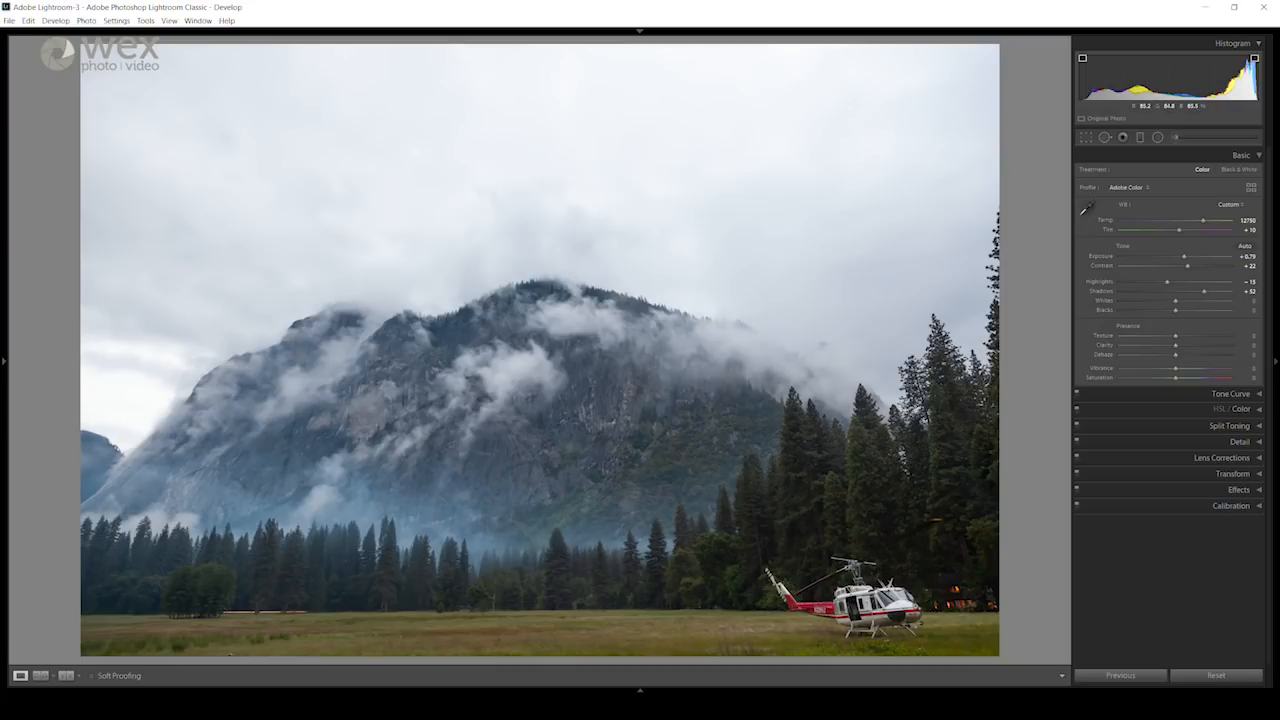
drag(1203, 291, 1182, 294)
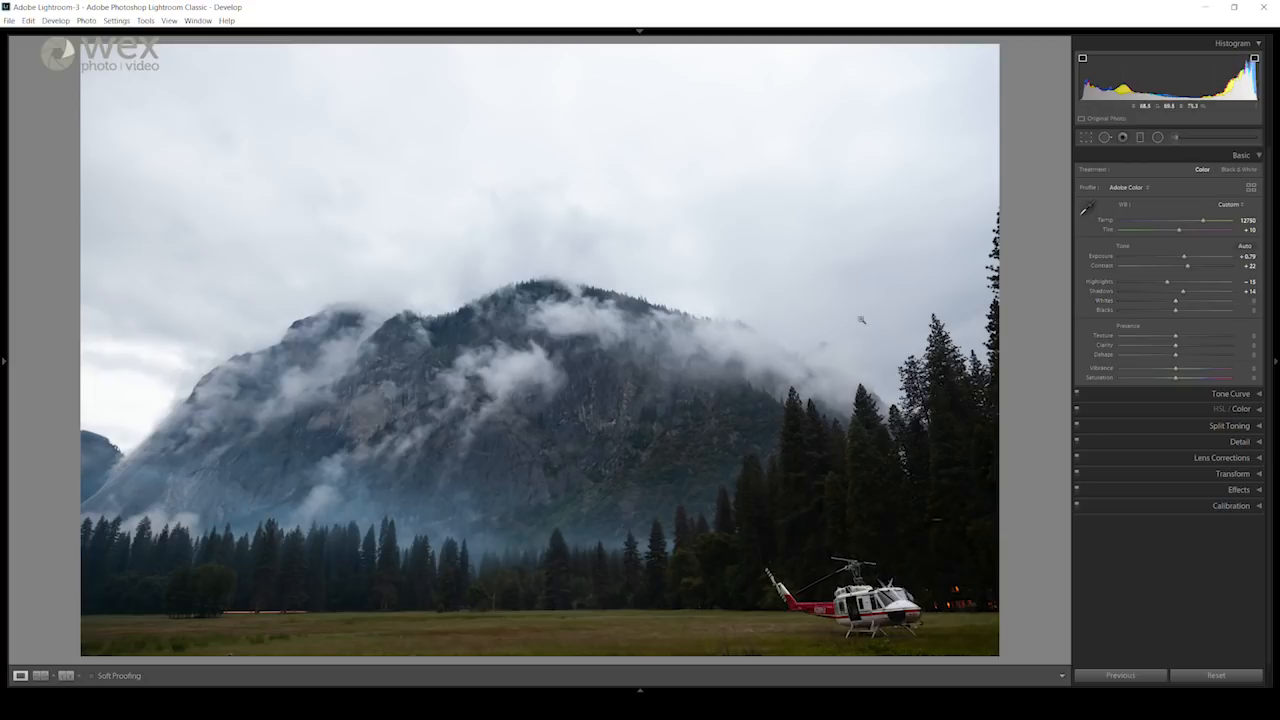
mouse_move(1175, 303)
mouse_down()
mouse_move(1197, 303)
mouse_move(1157, 300)
mouse_move(1188, 308)
mouse_up()
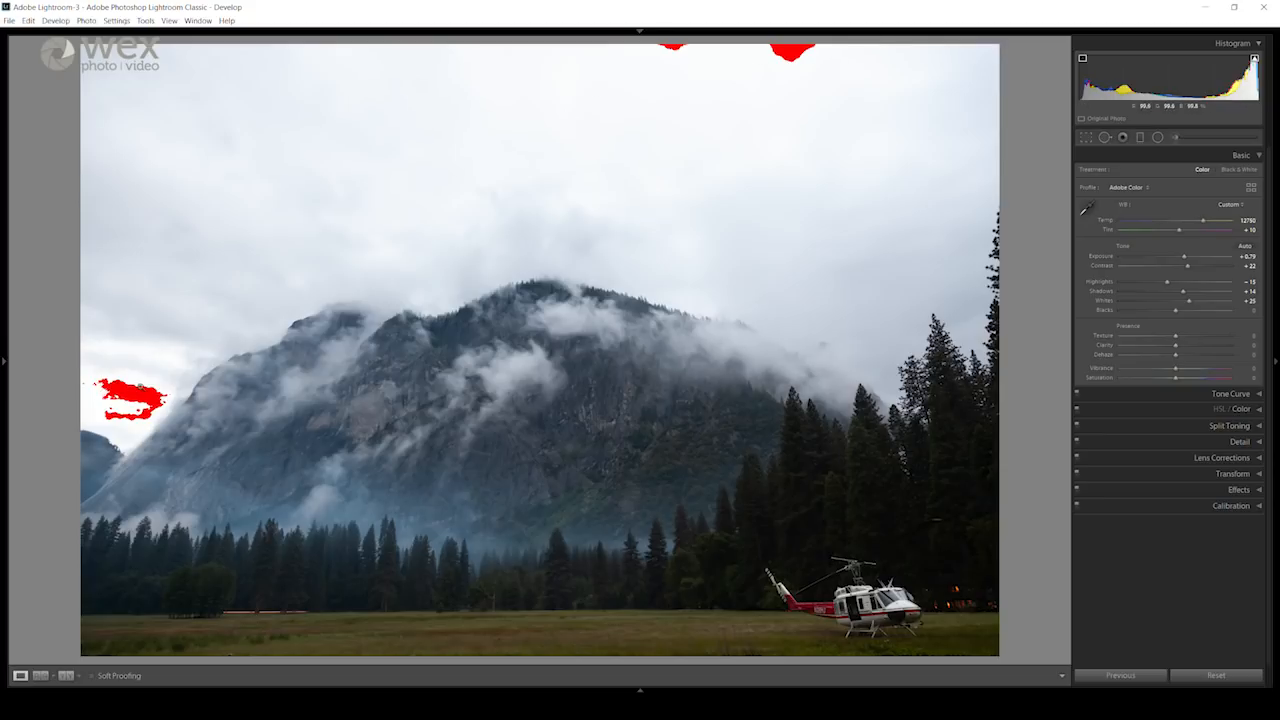
drag(1188, 302, 1182, 305)
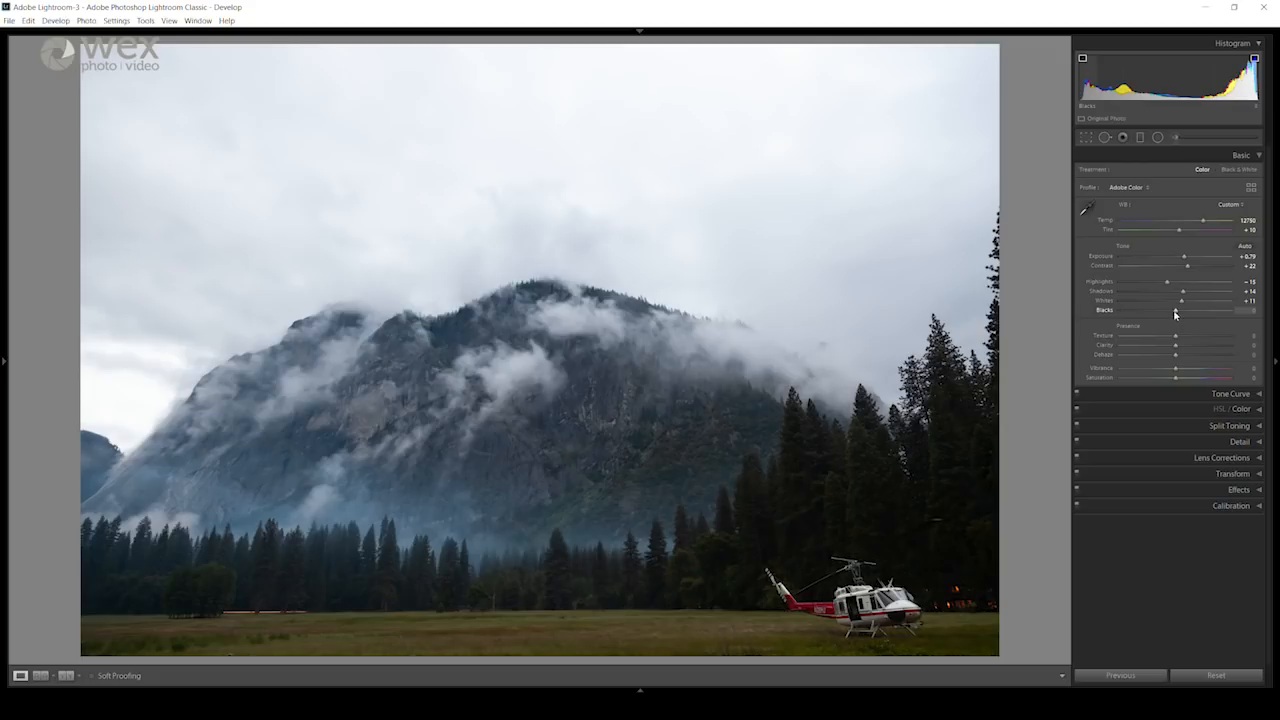
Step: Set the blacks to -8 and inspect the dark trees across the image for shadow detail
drag(1175, 313, 1160, 313)
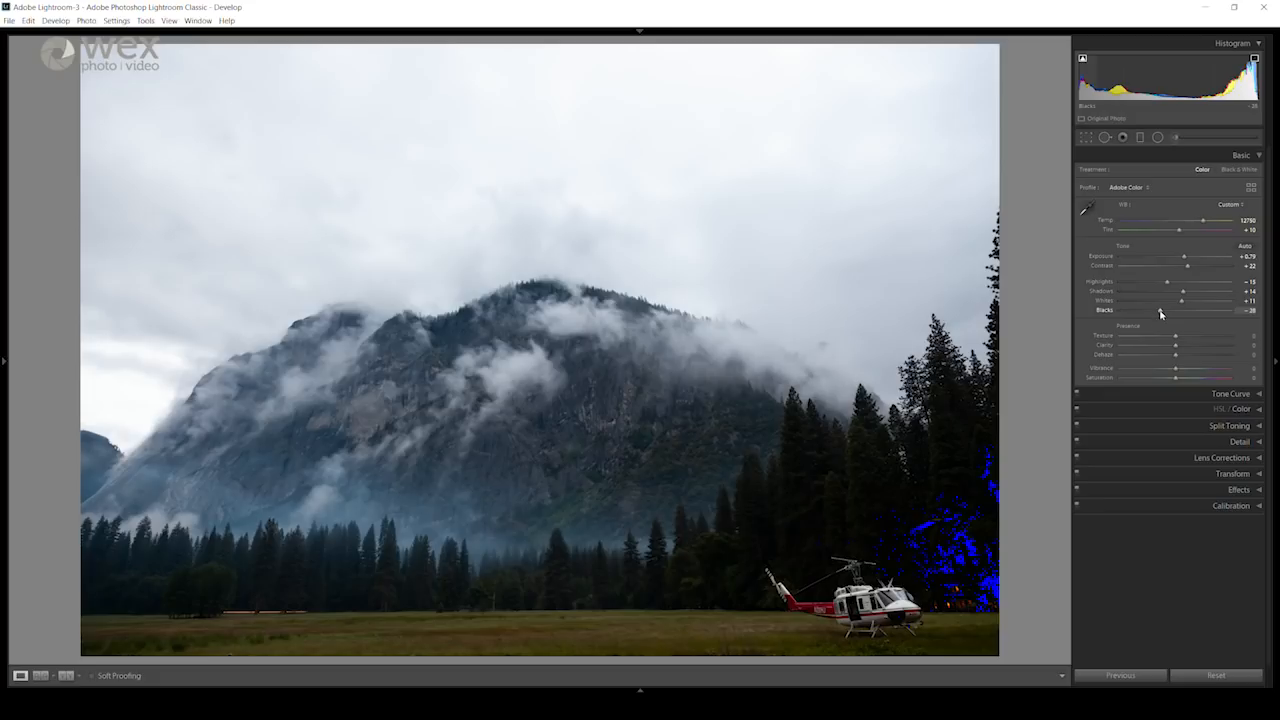
drag(1161, 313, 1173, 316)
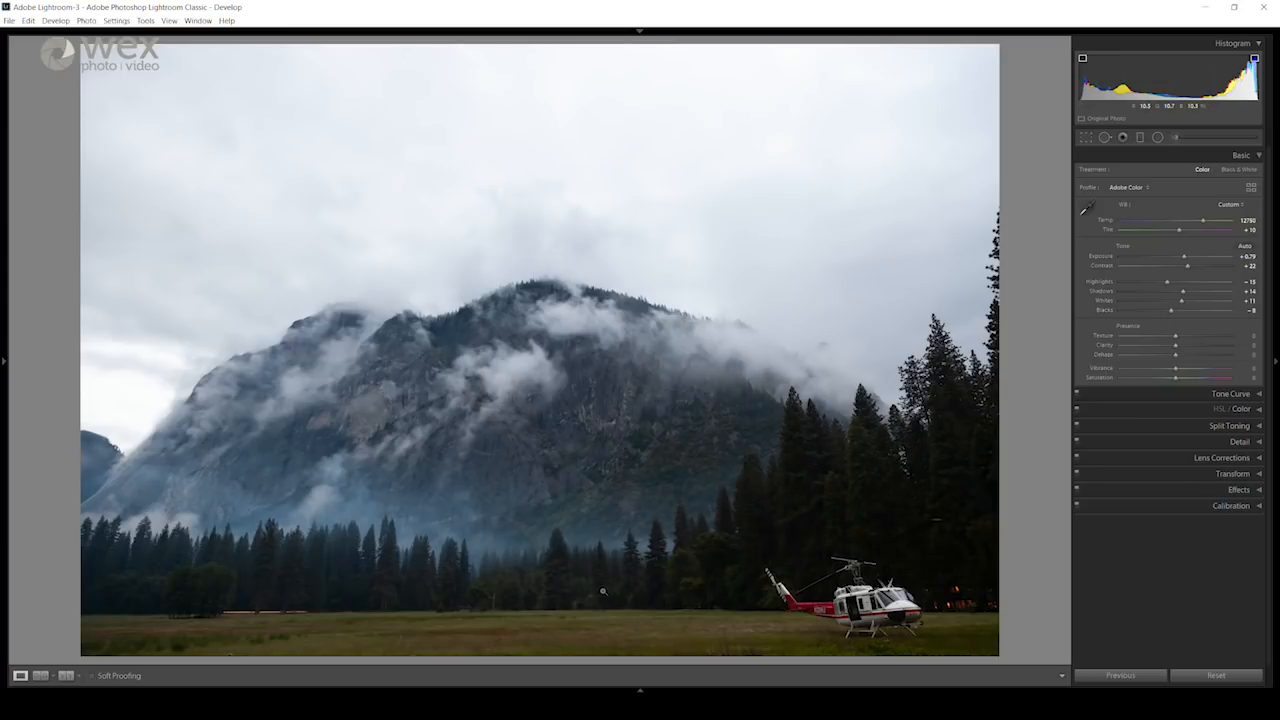
click(165, 578)
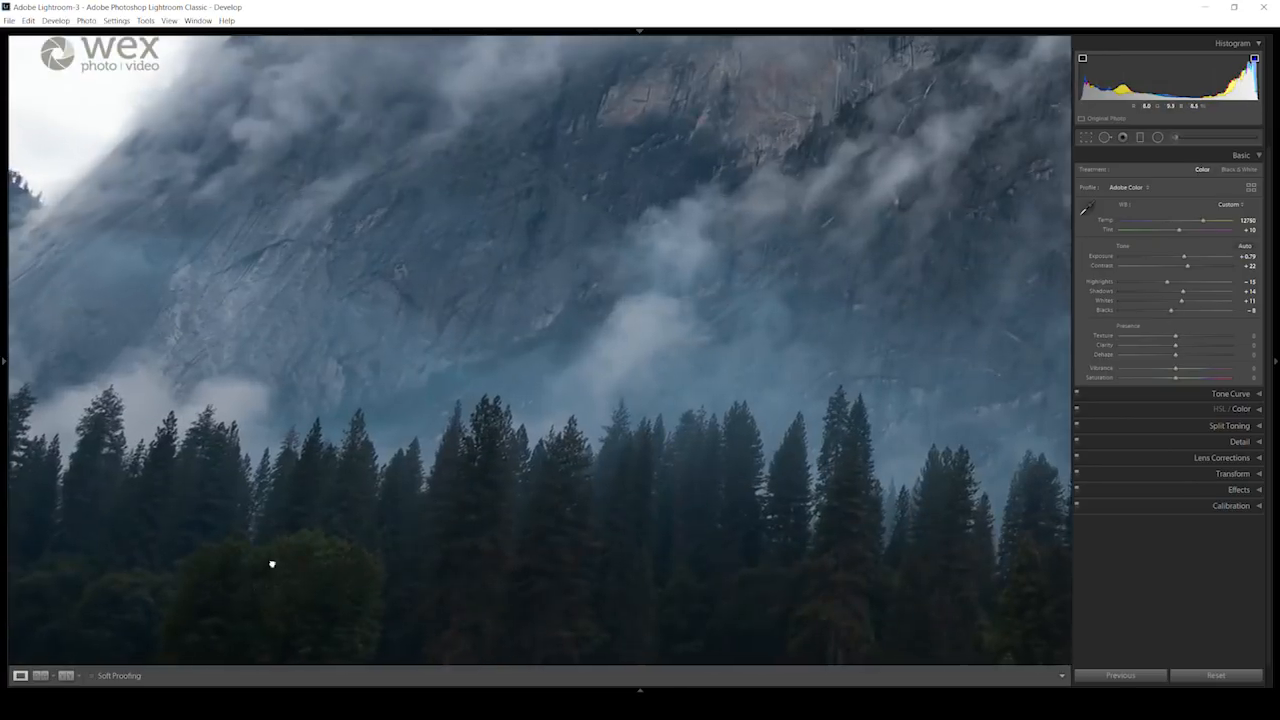
drag(788, 522, 91, 483)
click(870, 462)
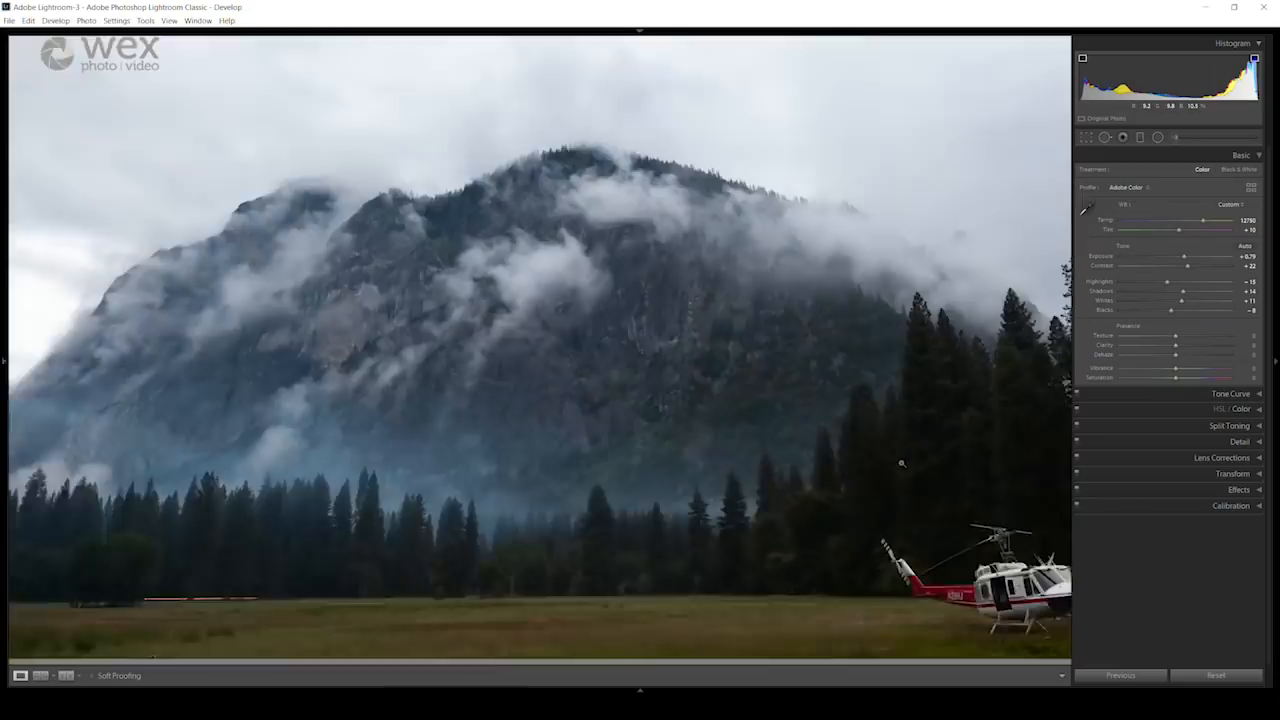
click(877, 513)
drag(673, 535, 828, 368)
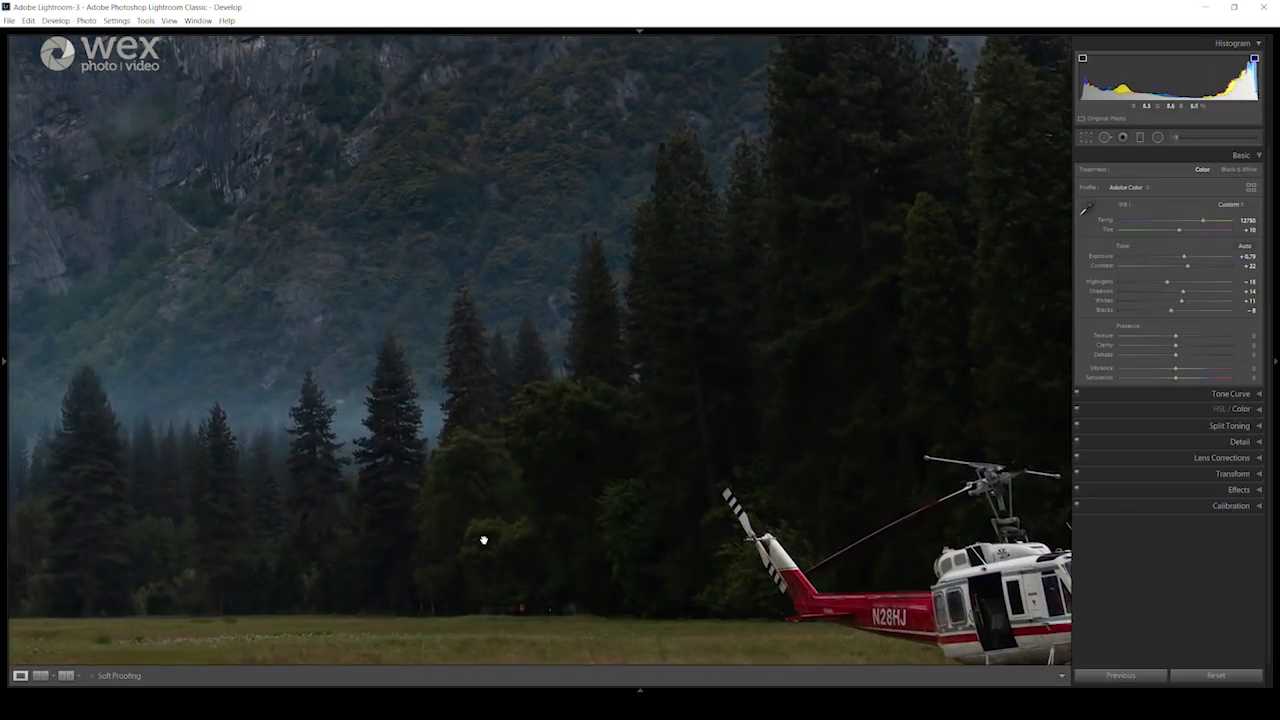
click(485, 541)
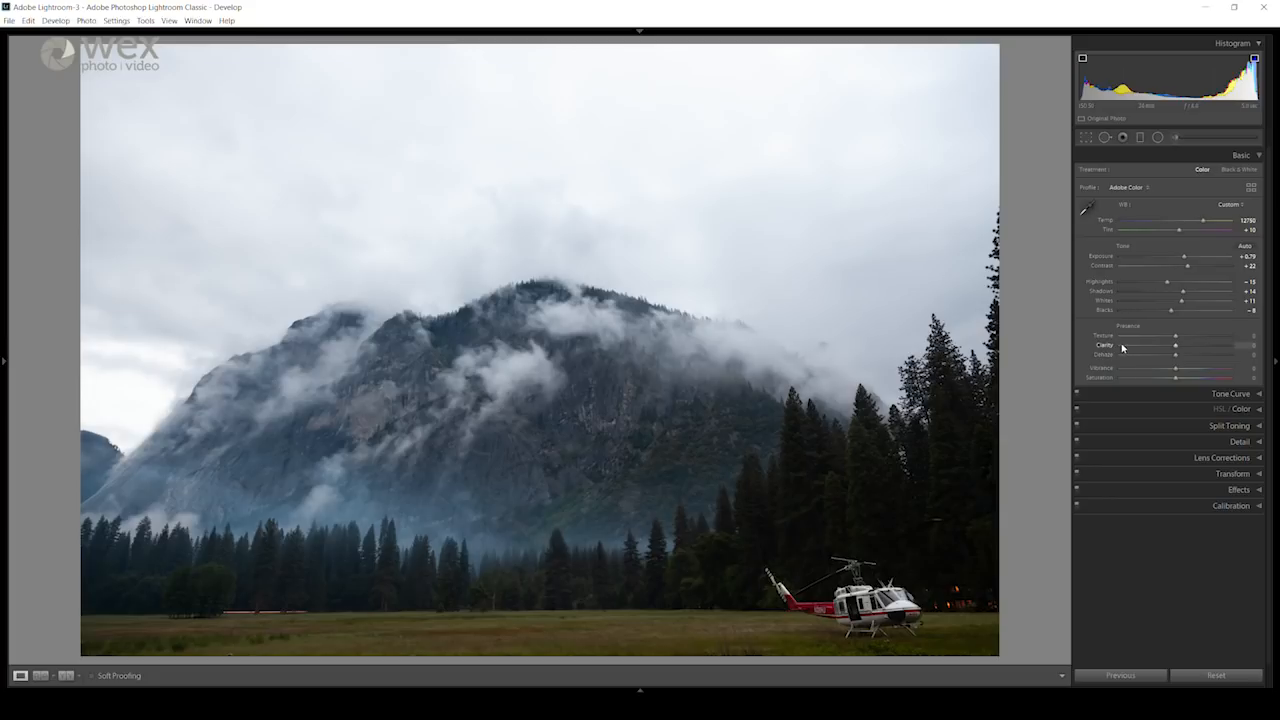
Step: Increase the clarity to +32 and the texture to +25 while inspecting the mountain's rock face up close
click(543, 428)
drag(569, 461, 551, 423)
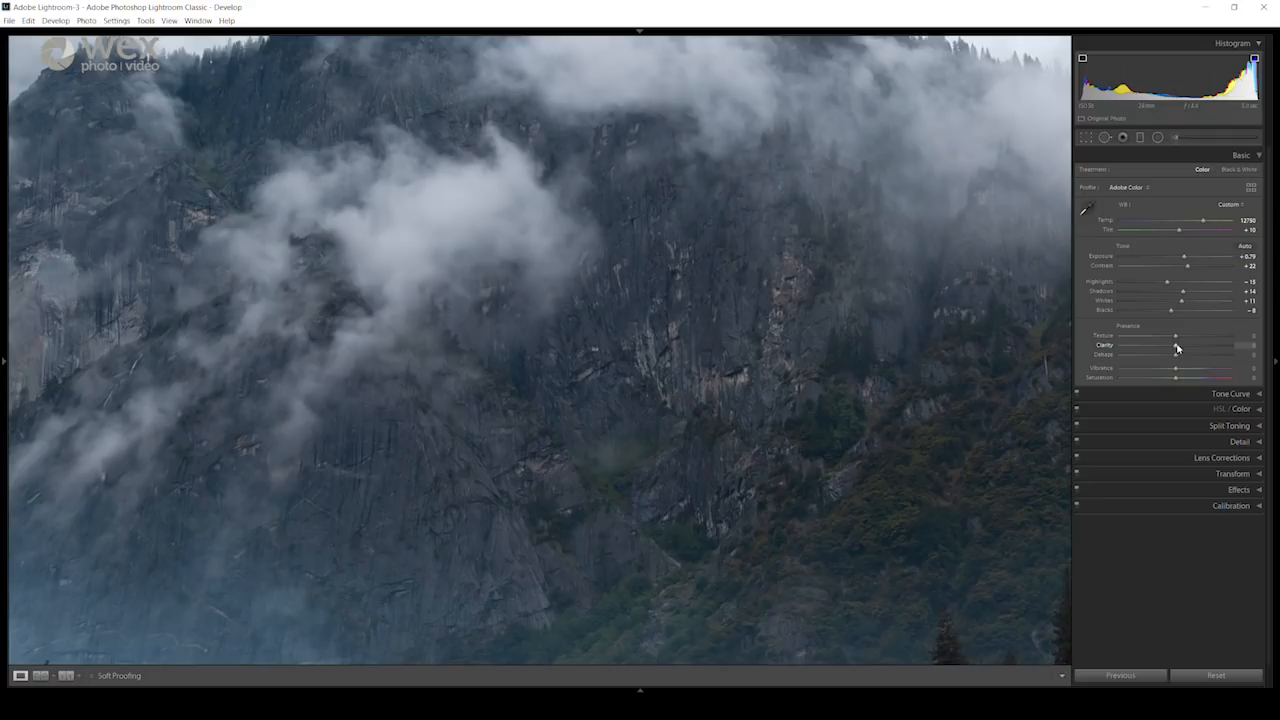
drag(1176, 349, 1190, 352)
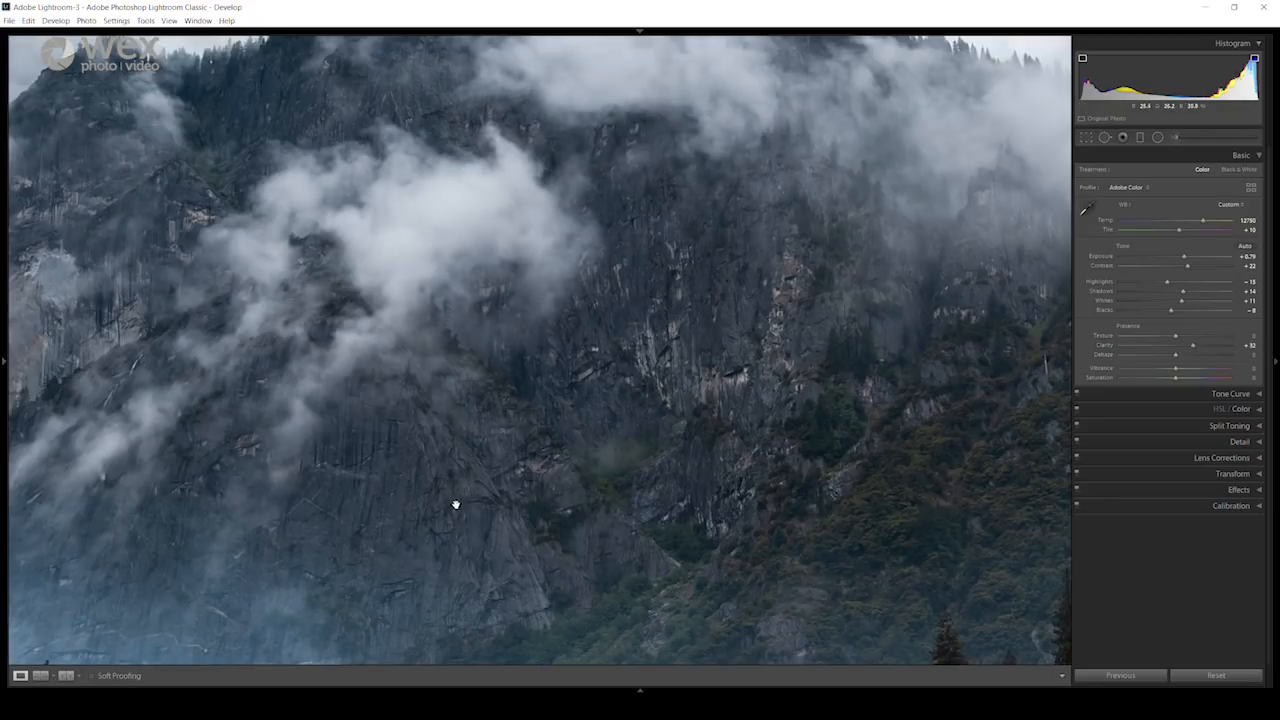
click(636, 343)
click(614, 457)
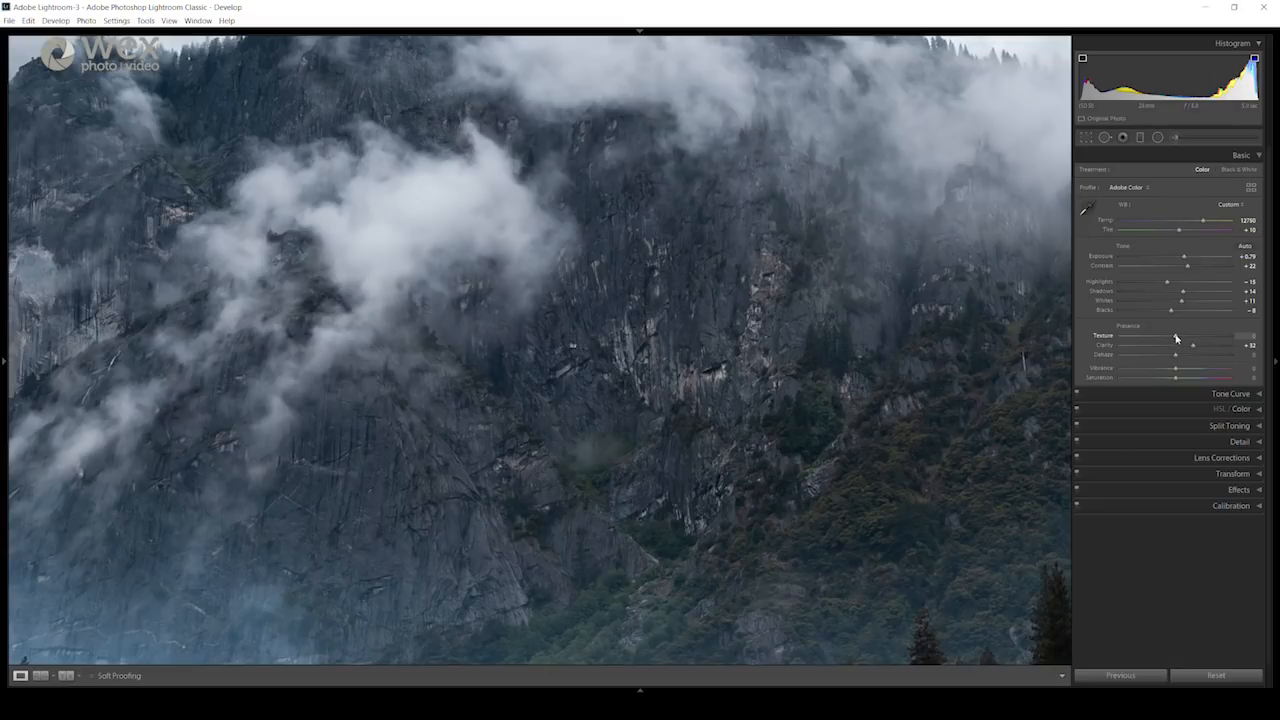
drag(1176, 338, 1189, 340)
click(598, 452)
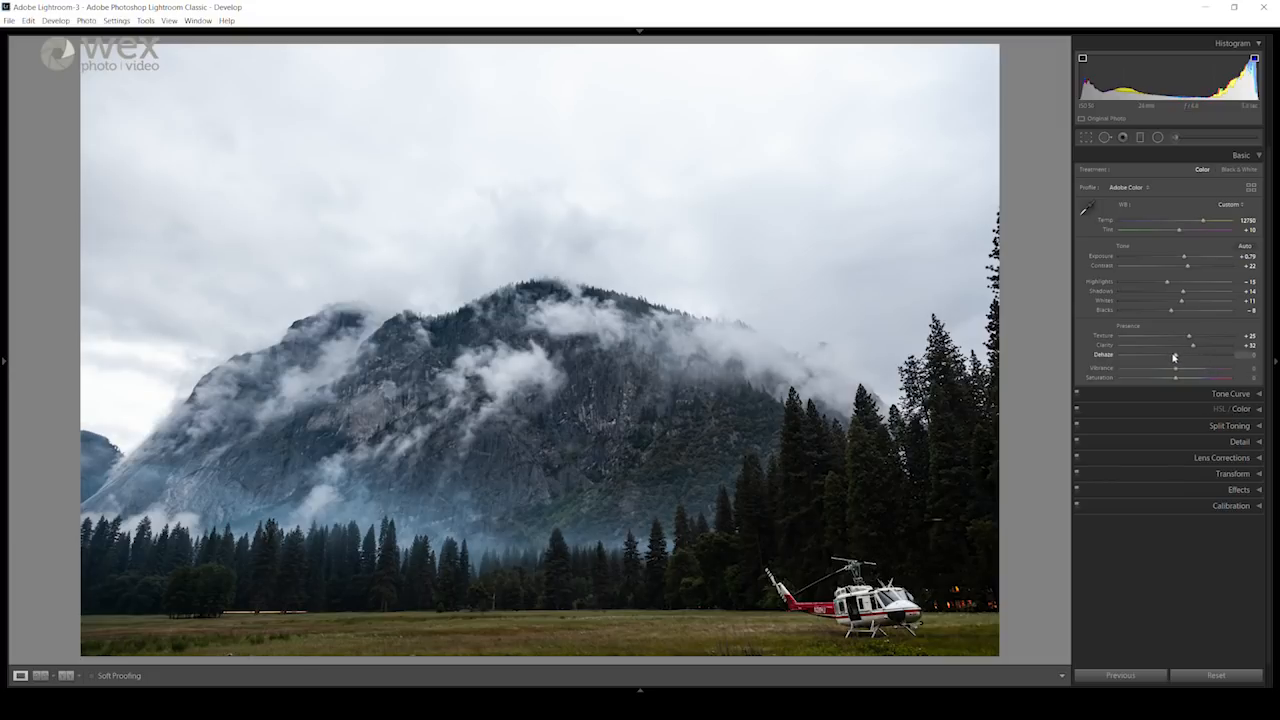
Step: Set the dehaze to +15 and the vibrance to +28
mouse_move(1175, 357)
mouse_down()
mouse_move(1162, 357)
mouse_move(1184, 357)
mouse_up()
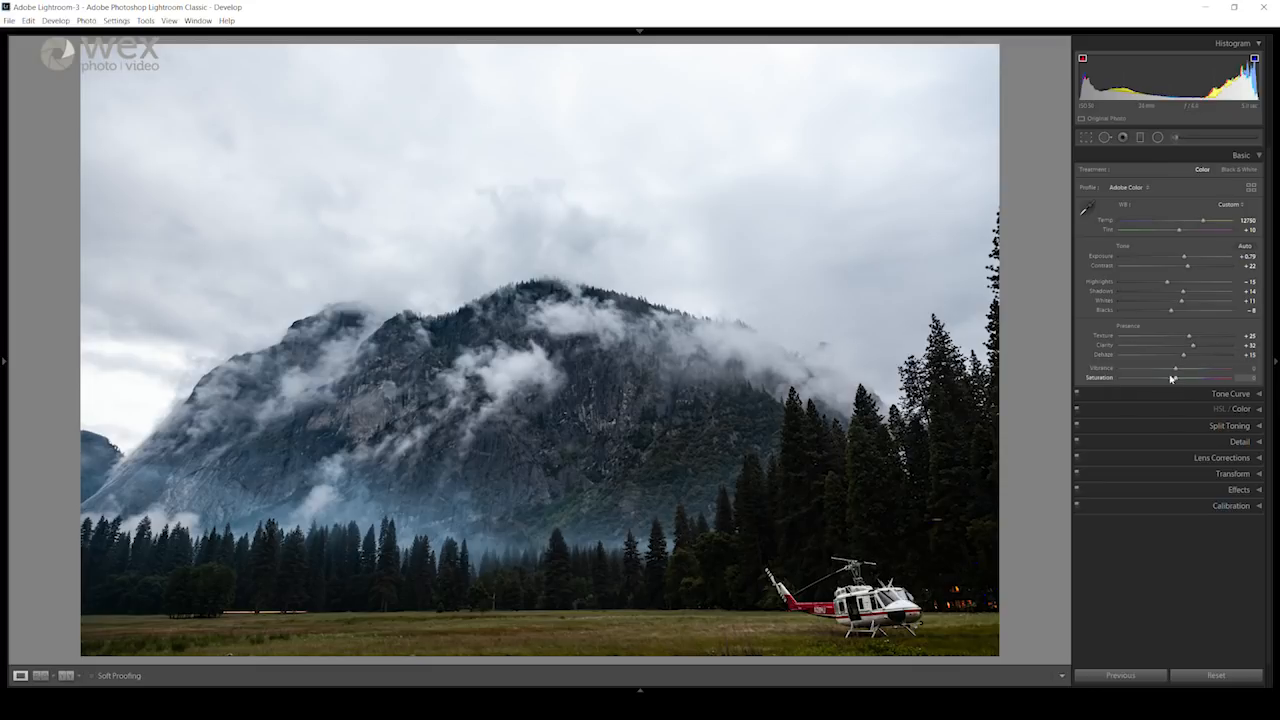
drag(1176, 372, 1191, 370)
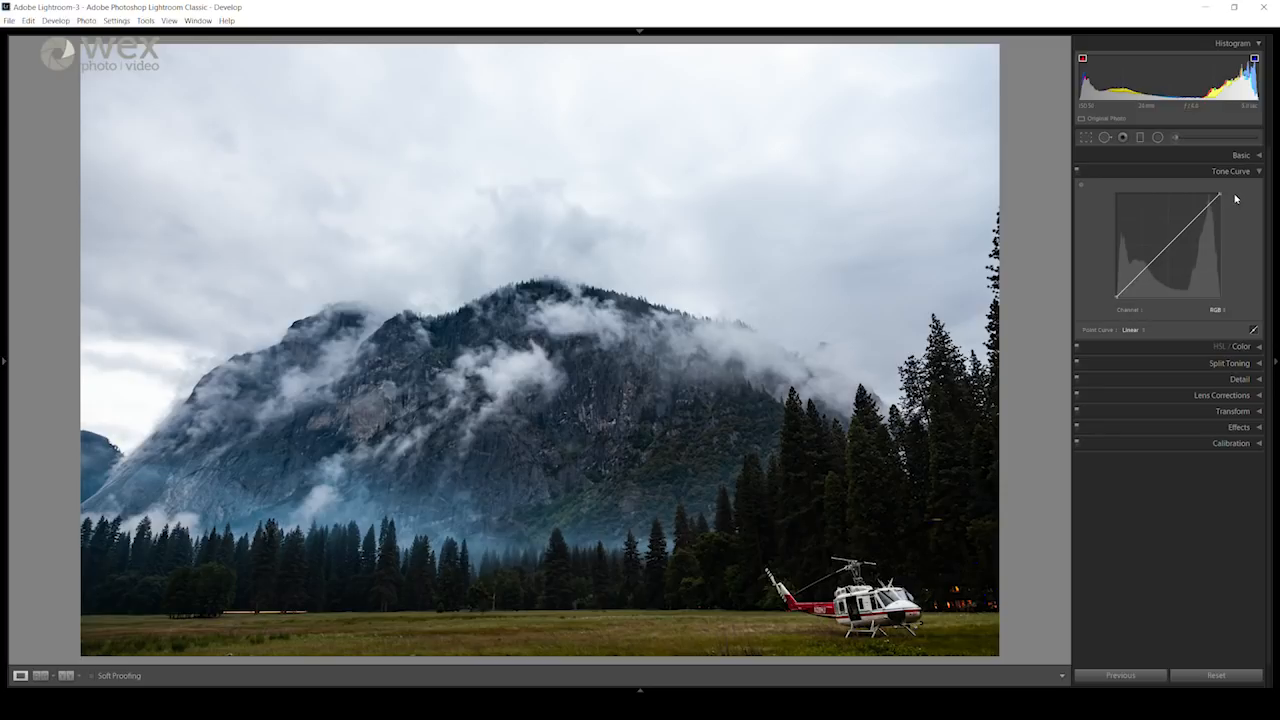
Step: Add two points to the RGB tone curve, slightly lifting the shadows and slightly lowering the highlights
click(1141, 272)
click(1195, 218)
double_click(1142, 272)
mouse_move(1142, 273)
mouse_down()
mouse_move(1130, 288)
mouse_move(1149, 268)
mouse_move(1140, 275)
mouse_up()
drag(1194, 218, 1196, 219)
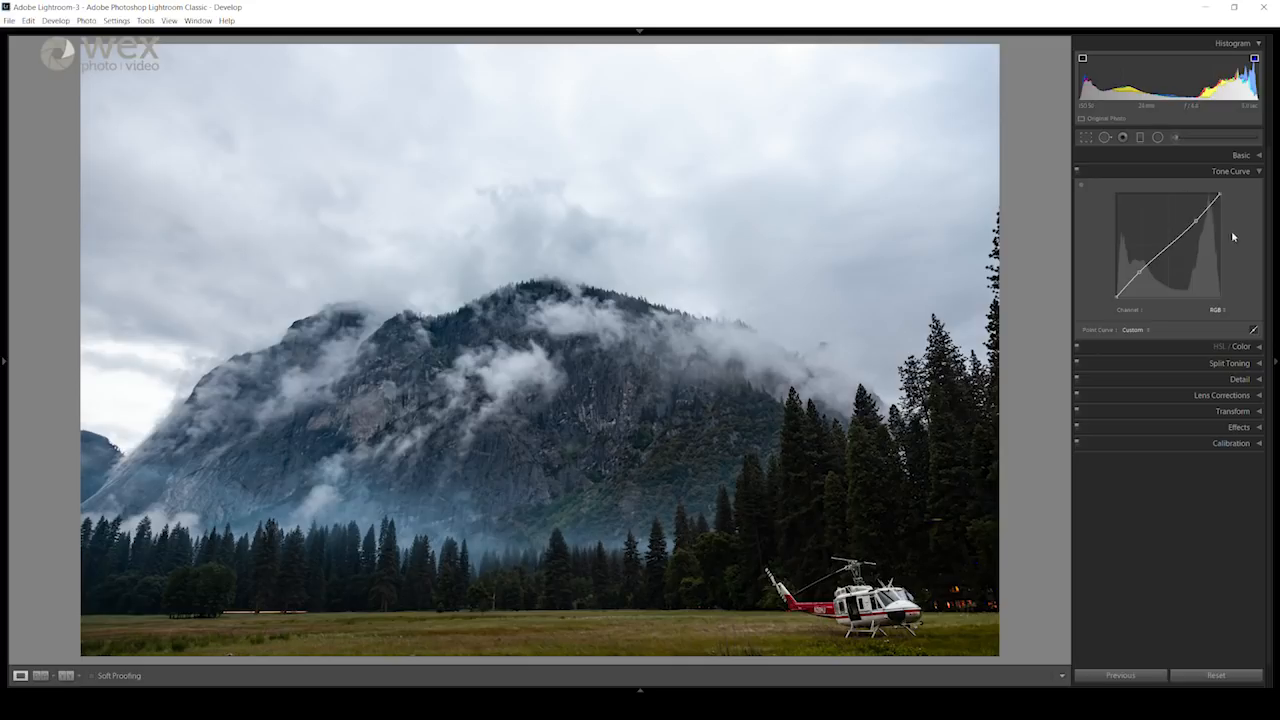
Step: Review the point curve presets without applying one, and look over the basic tonal adjustments again
click(1147, 330)
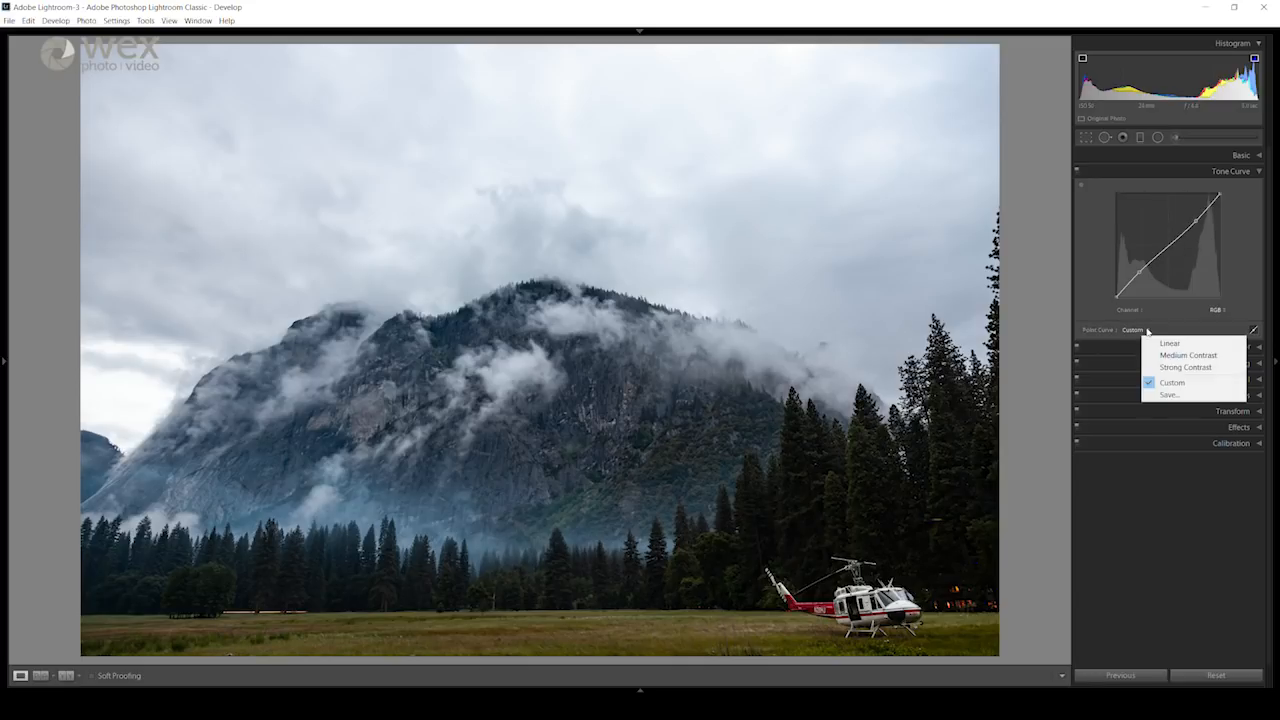
click(1144, 331)
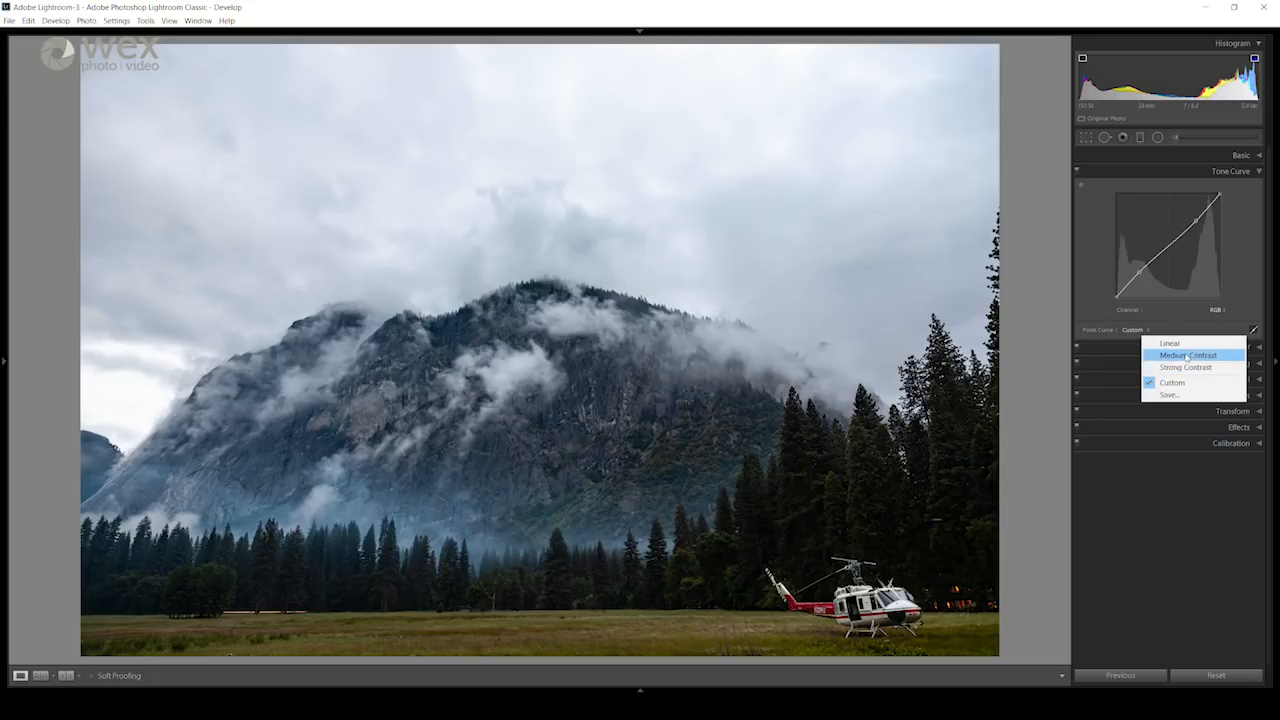
click(1090, 266)
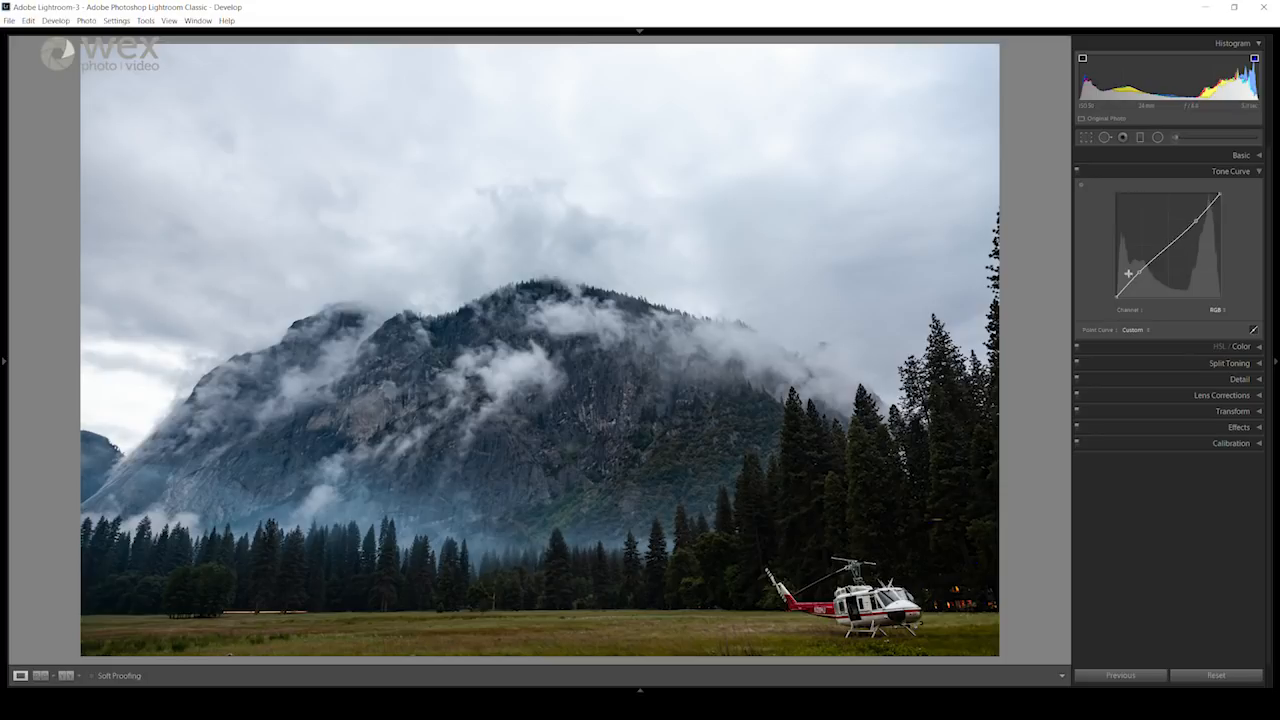
click(1255, 174)
click(1240, 155)
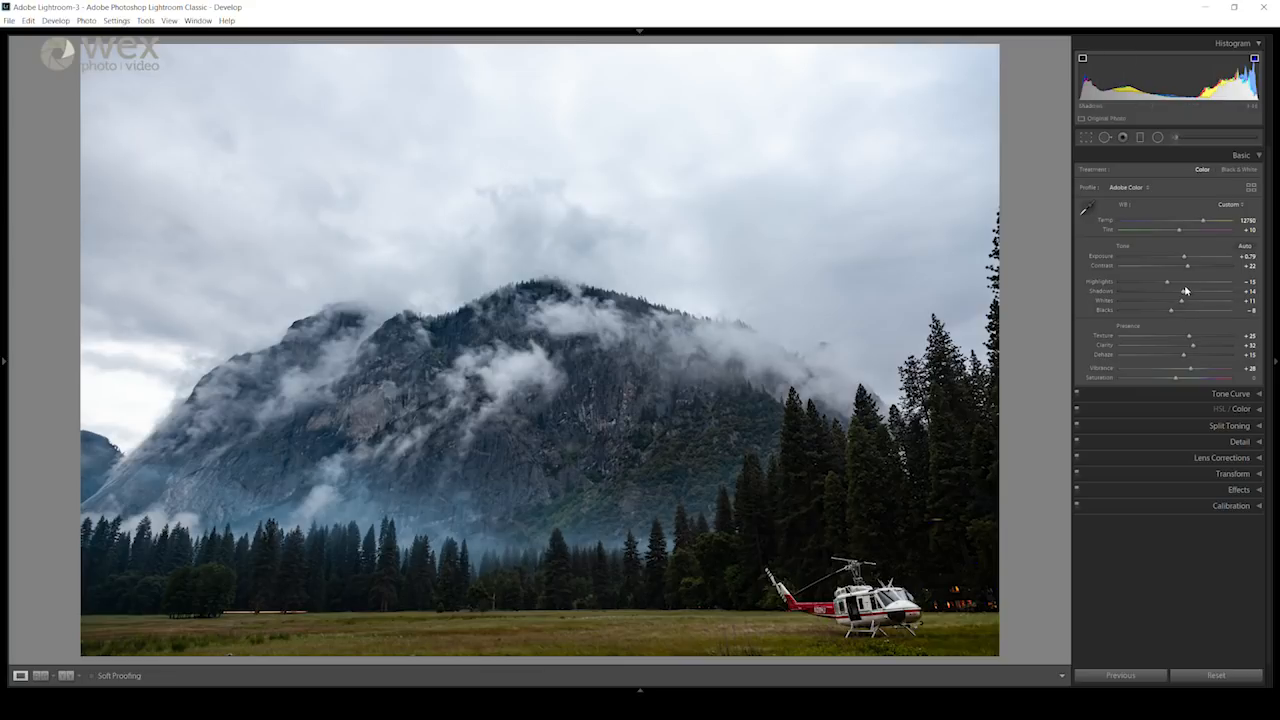
click(1241, 156)
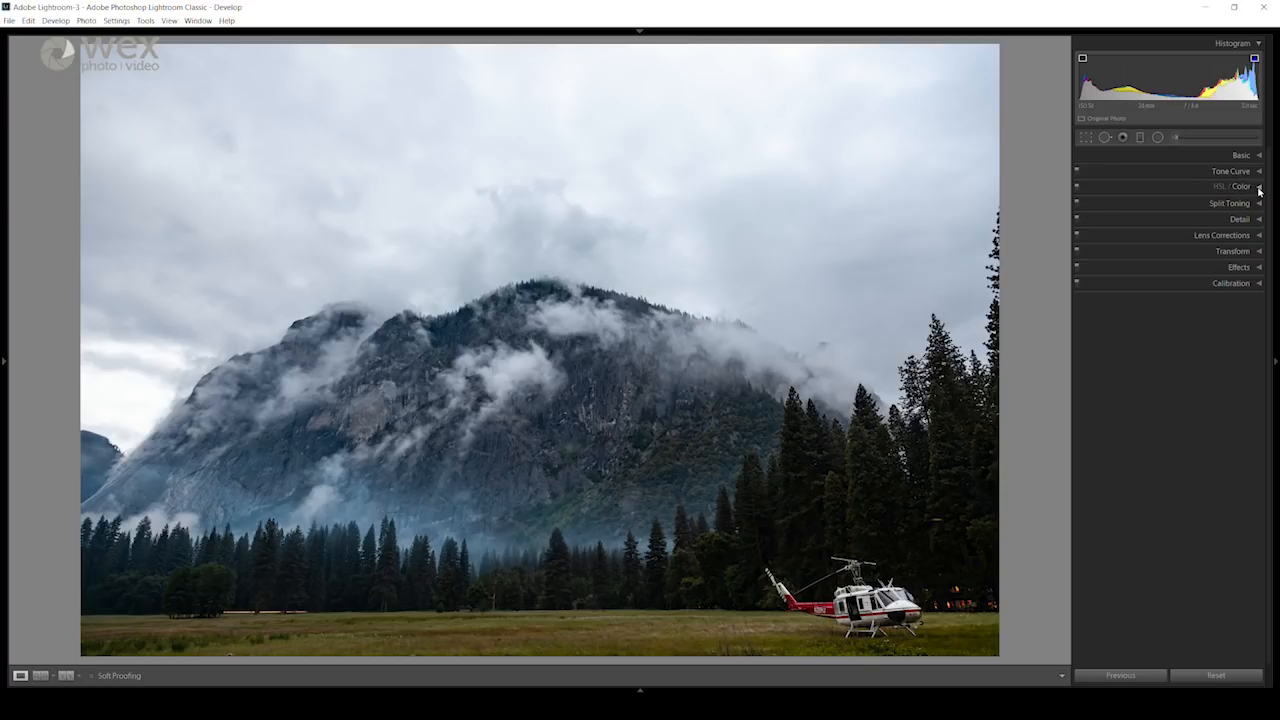
Step: Compare the Color view's red controls with the HSL view's luminance, saturation and hue sets
click(1258, 189)
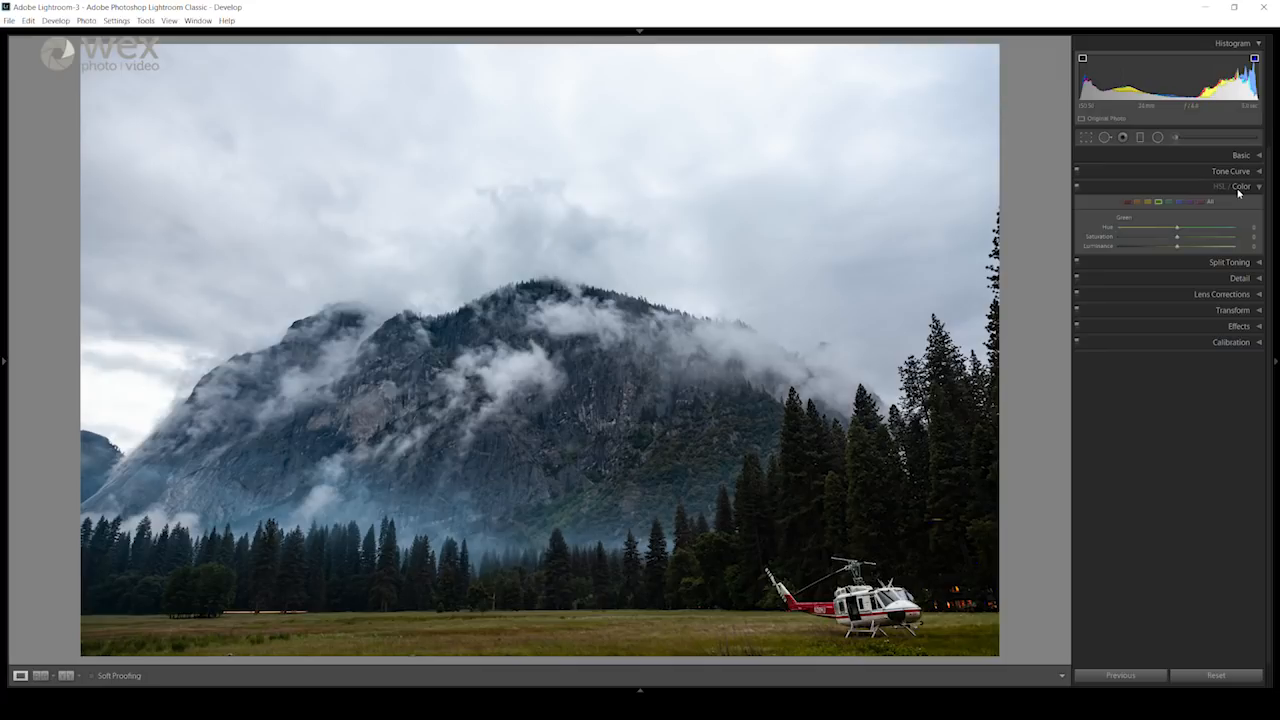
click(1127, 202)
click(1219, 187)
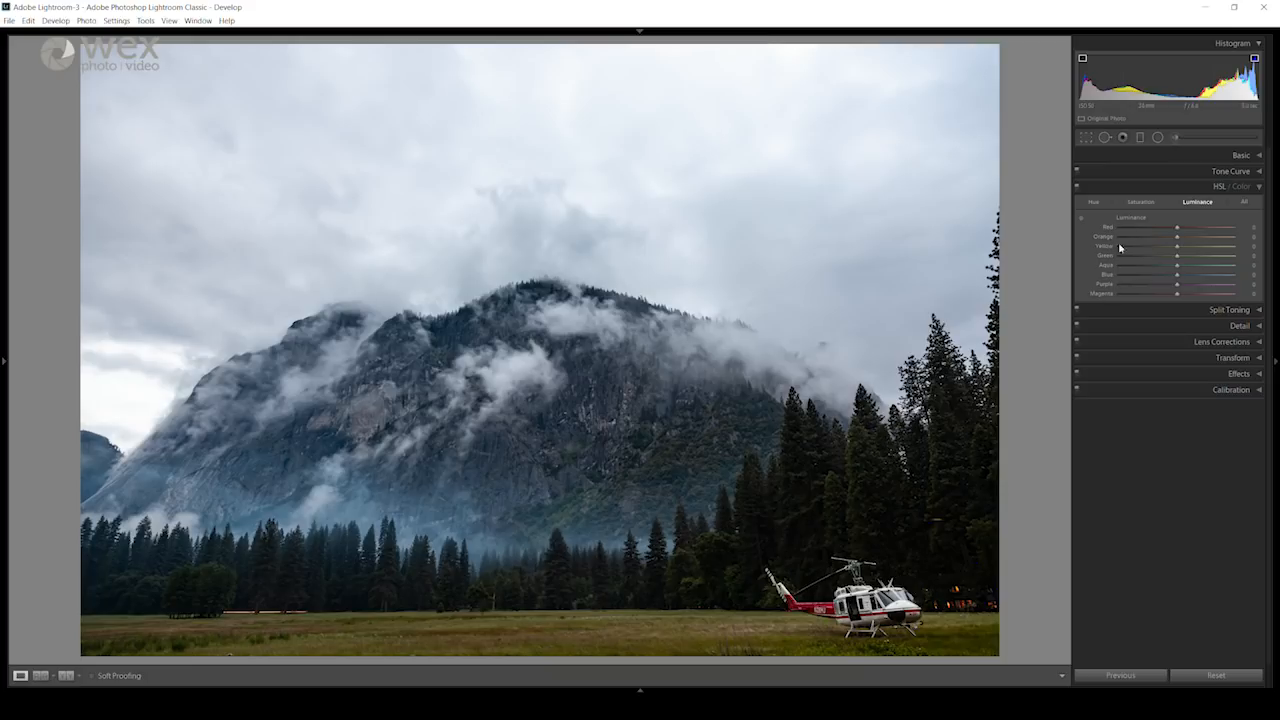
click(1146, 203)
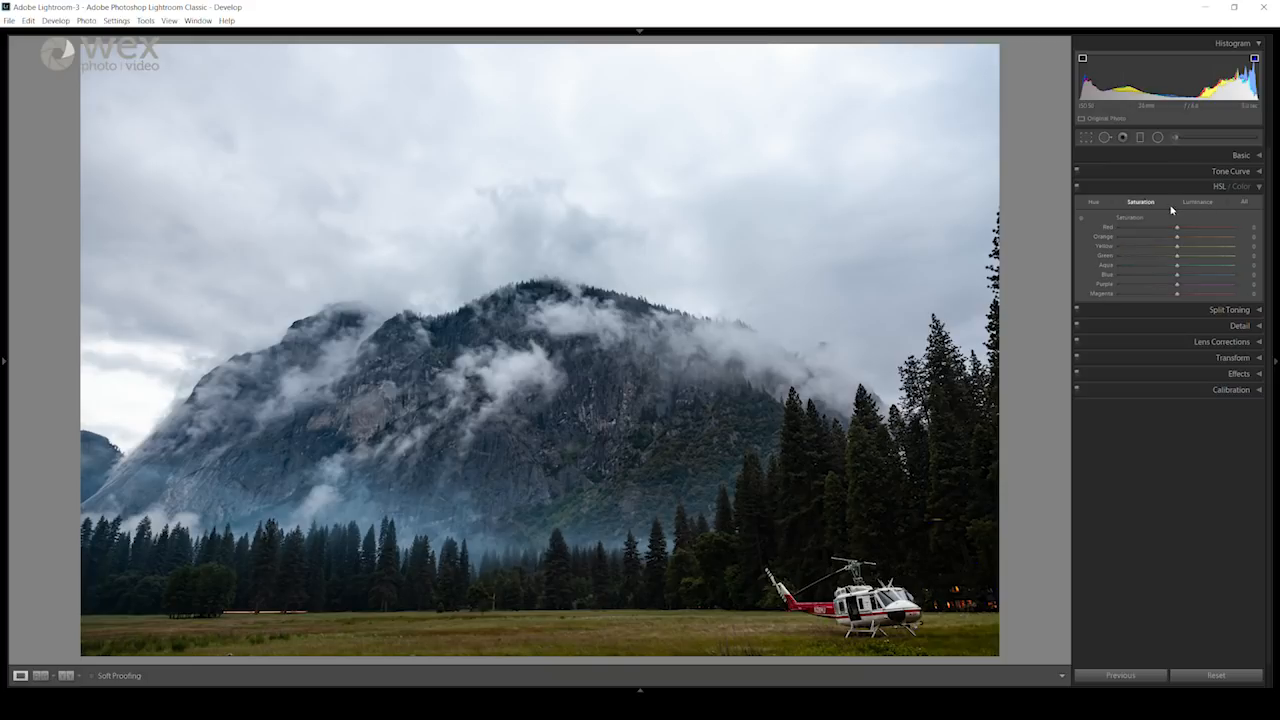
click(1097, 203)
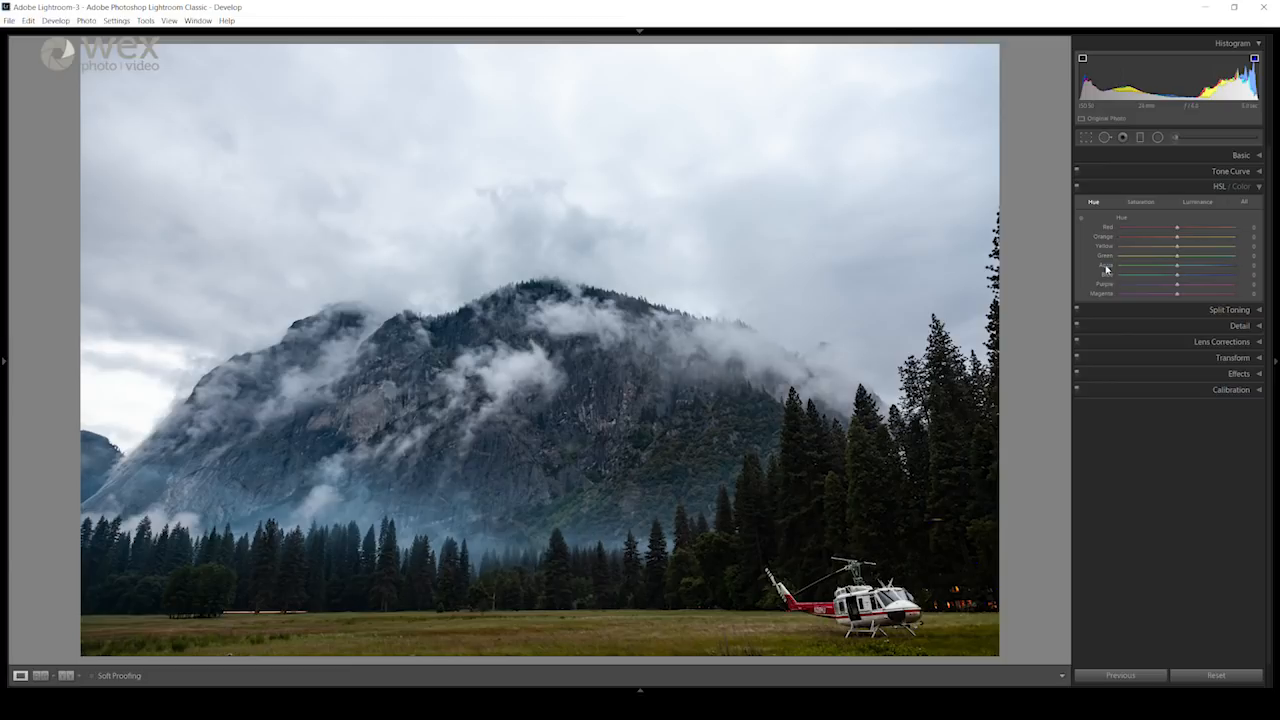
click(1243, 188)
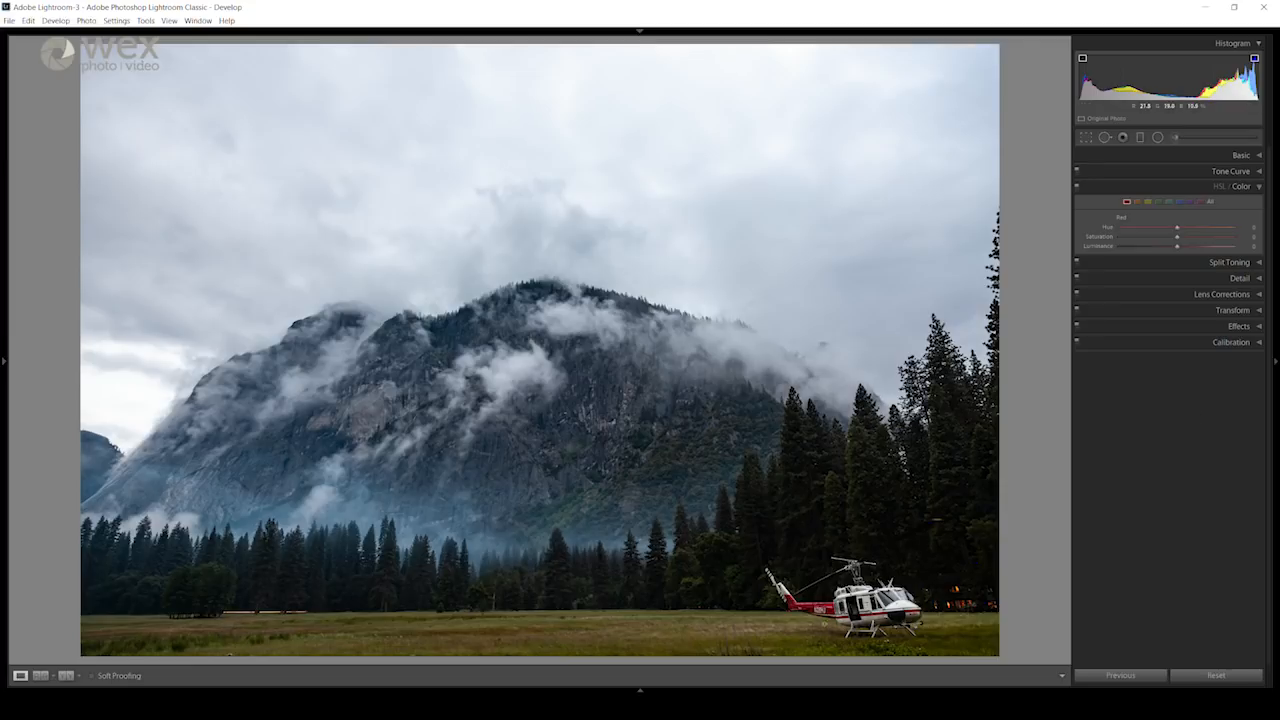
Step: Slightly reduce the luminance and saturation of the reds while inspecting the helicopter's red tail up close
click(826, 614)
drag(826, 614, 740, 545)
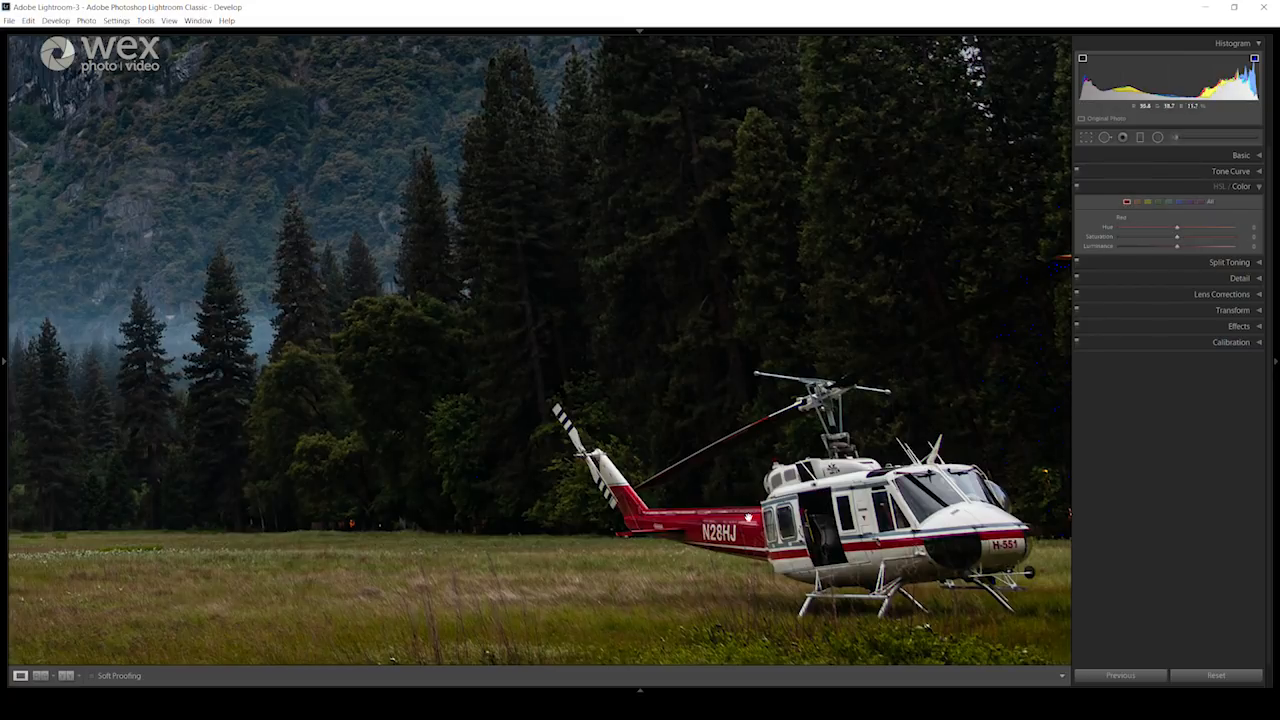
drag(1177, 246, 1172, 248)
drag(1178, 241, 1172, 242)
click(655, 475)
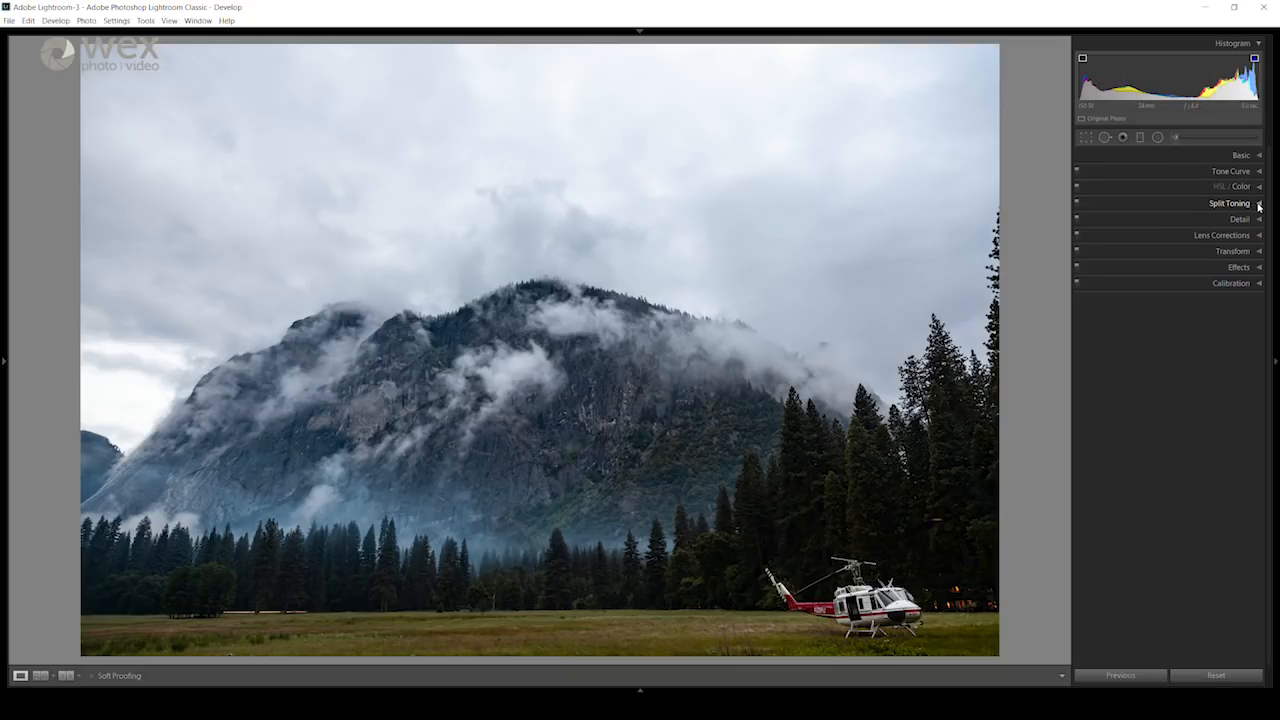
Step: Split-tone the highlights with a violet hue of 279 and a saturation of 9, comparing a warm red hue first
click(1259, 205)
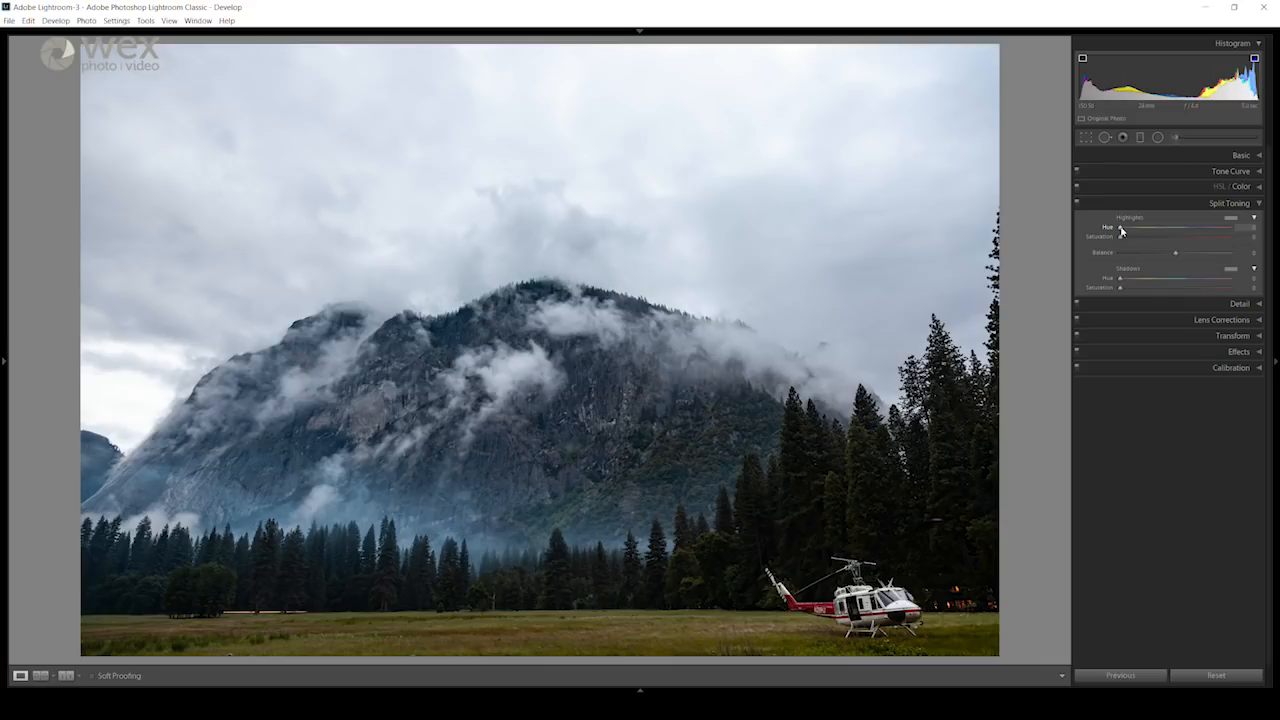
drag(1137, 226, 1175, 233)
drag(1120, 240, 1134, 242)
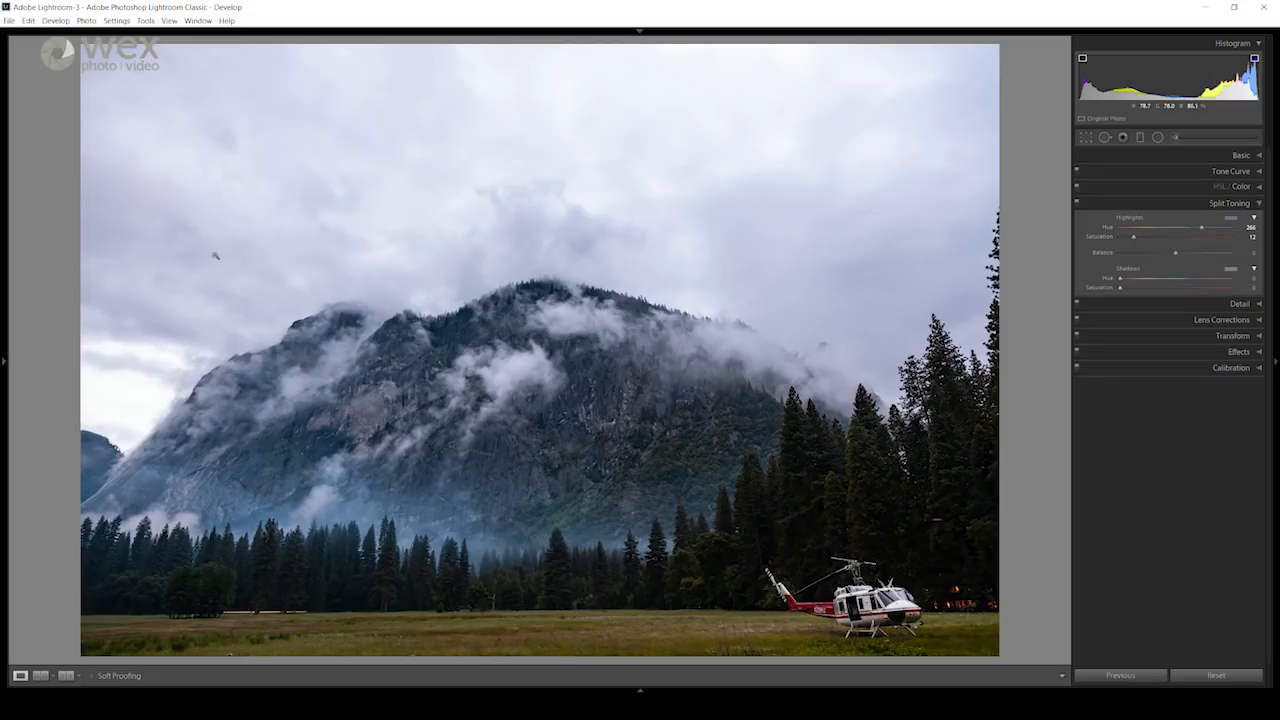
drag(1154, 234, 1125, 232)
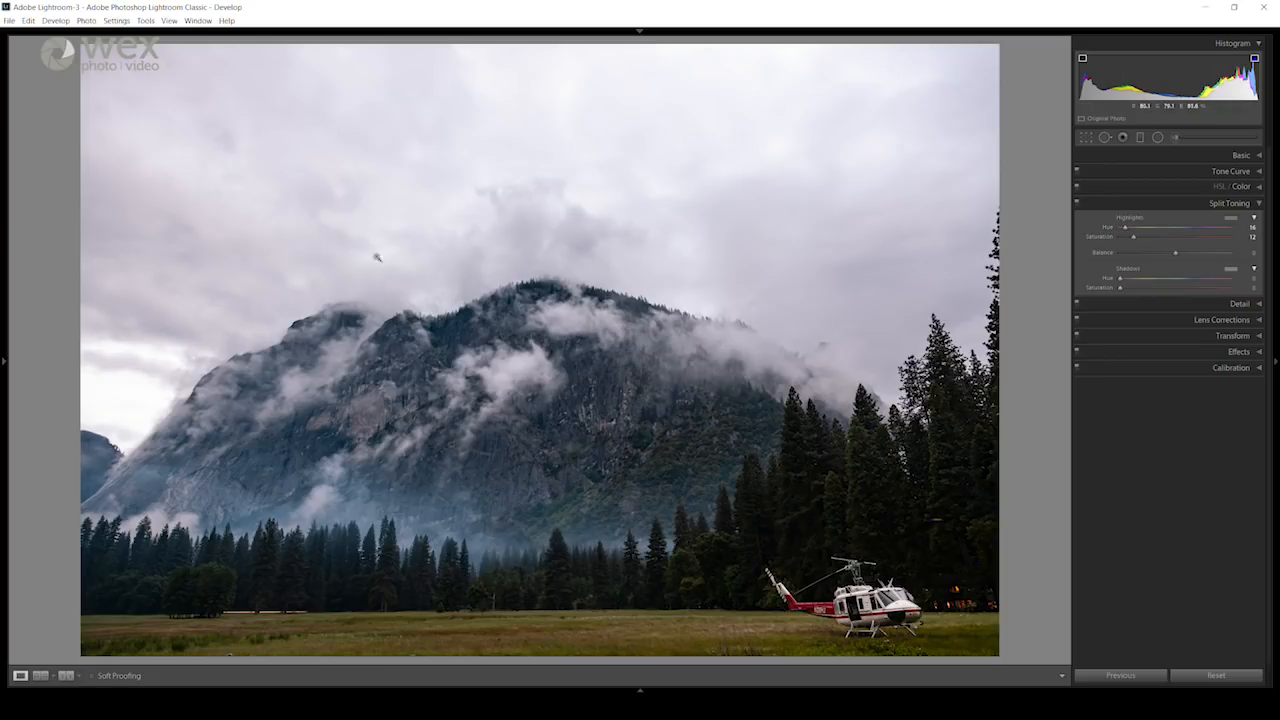
drag(1132, 240, 1206, 230)
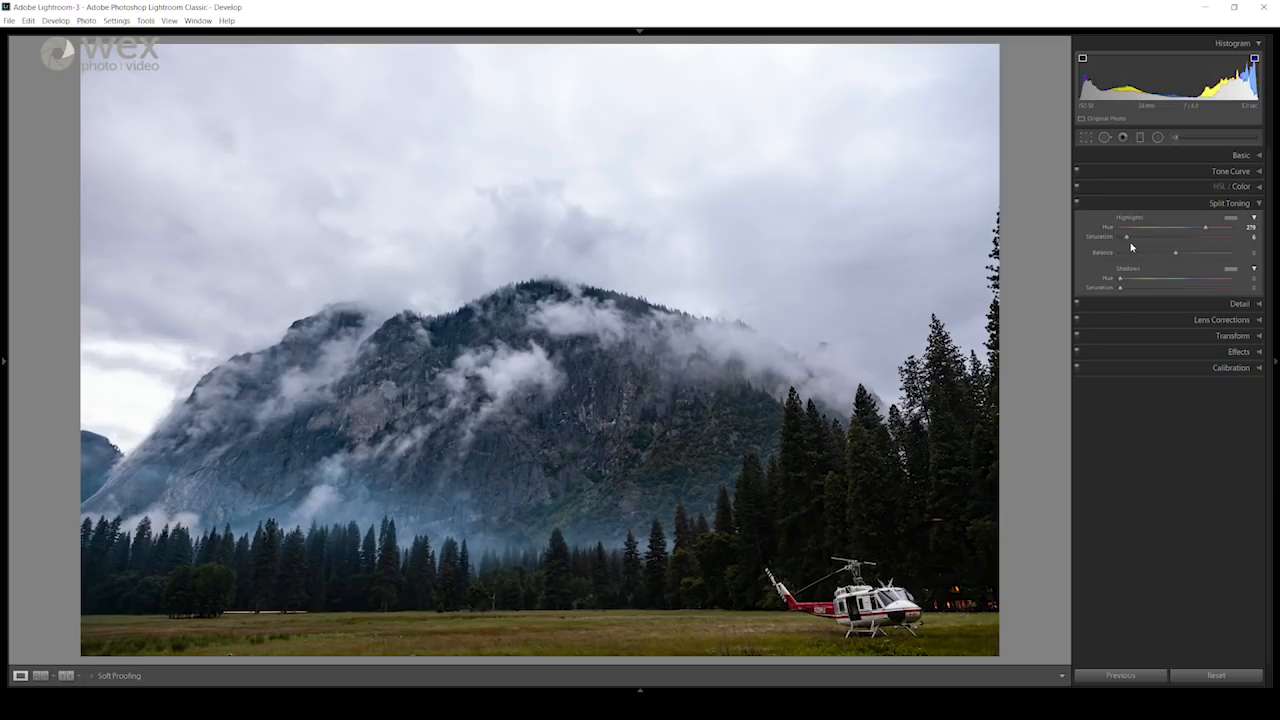
drag(1129, 240, 1131, 240)
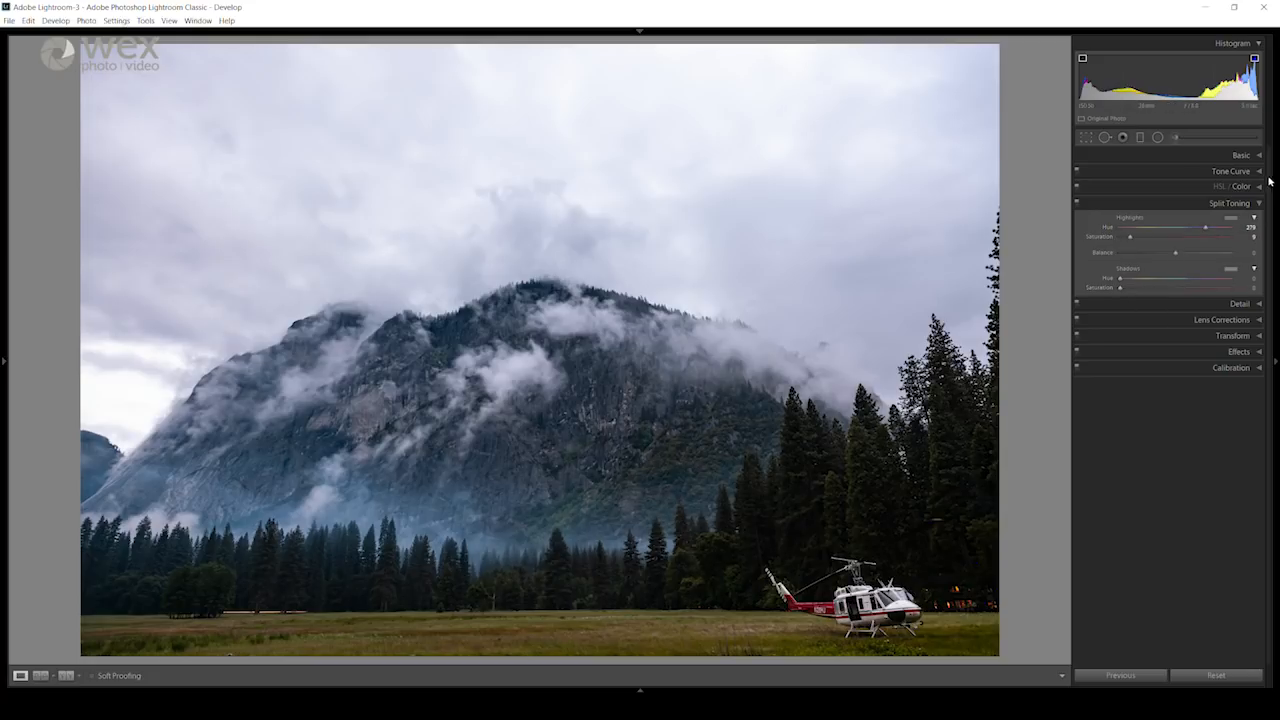
Step: Review the sharpening and noise reduction settings, with the detail preview centred on the helicopter's cockpit
click(1224, 206)
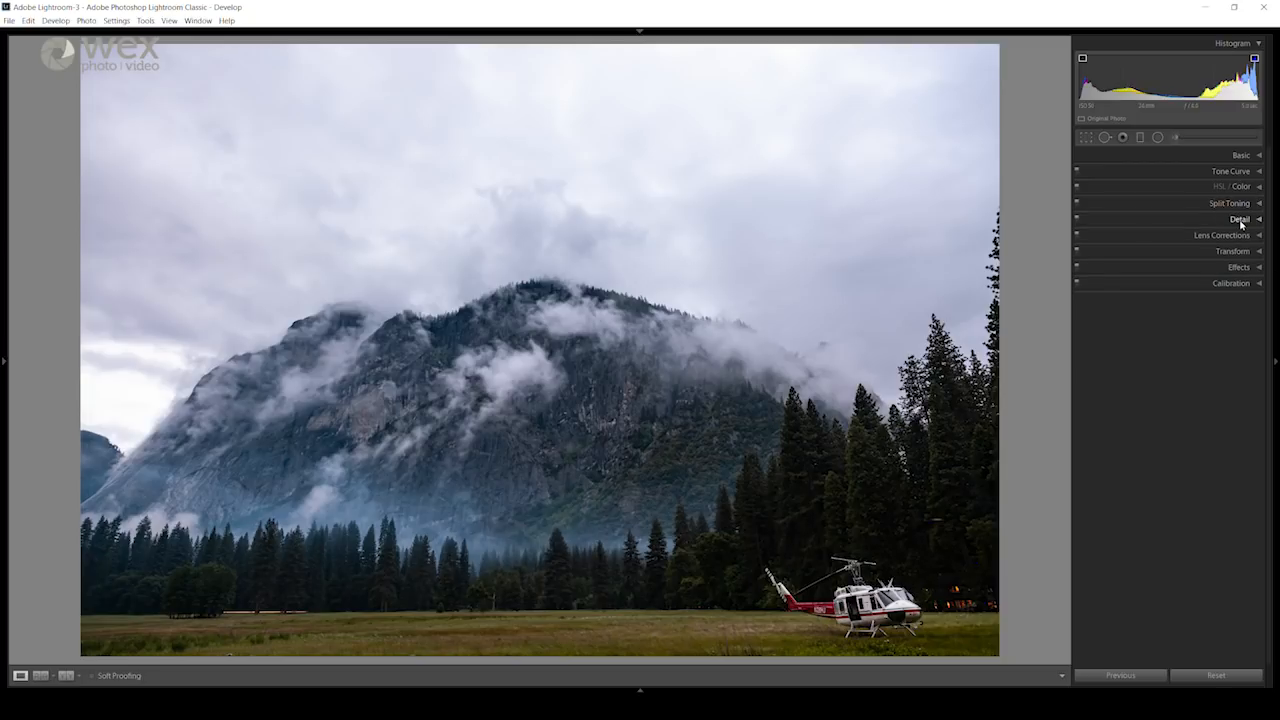
click(1240, 220)
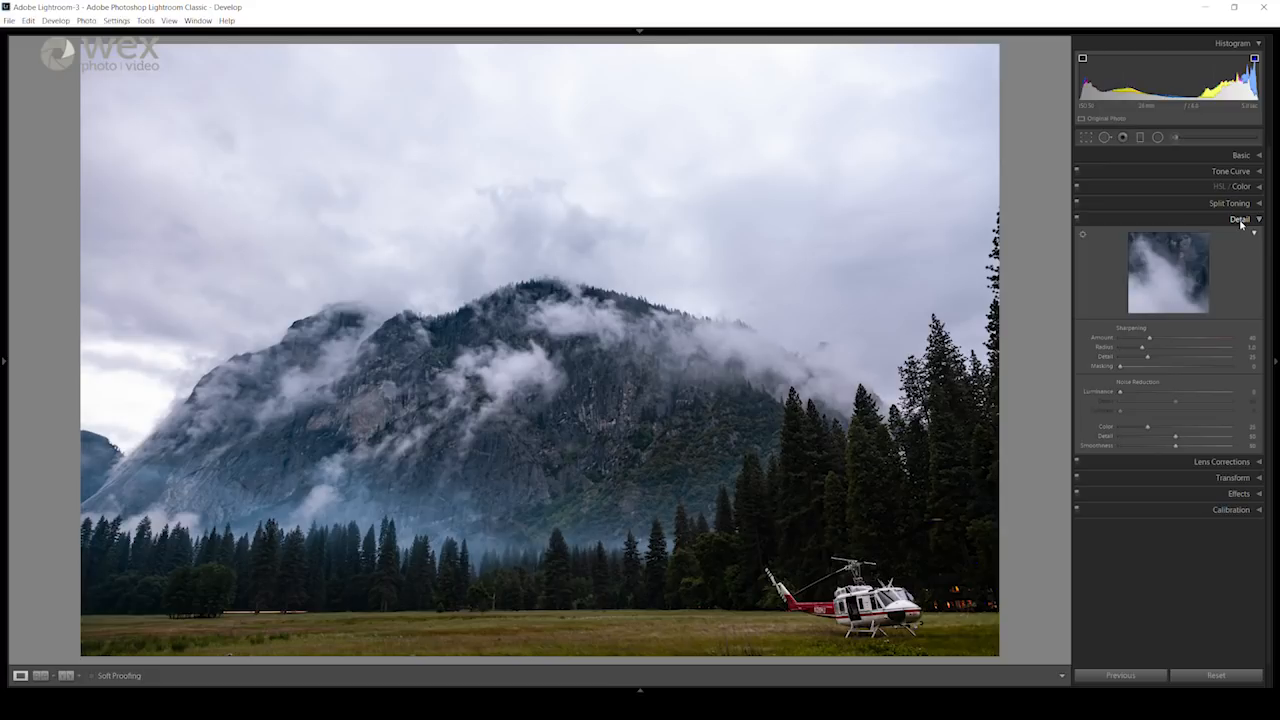
click(1241, 155)
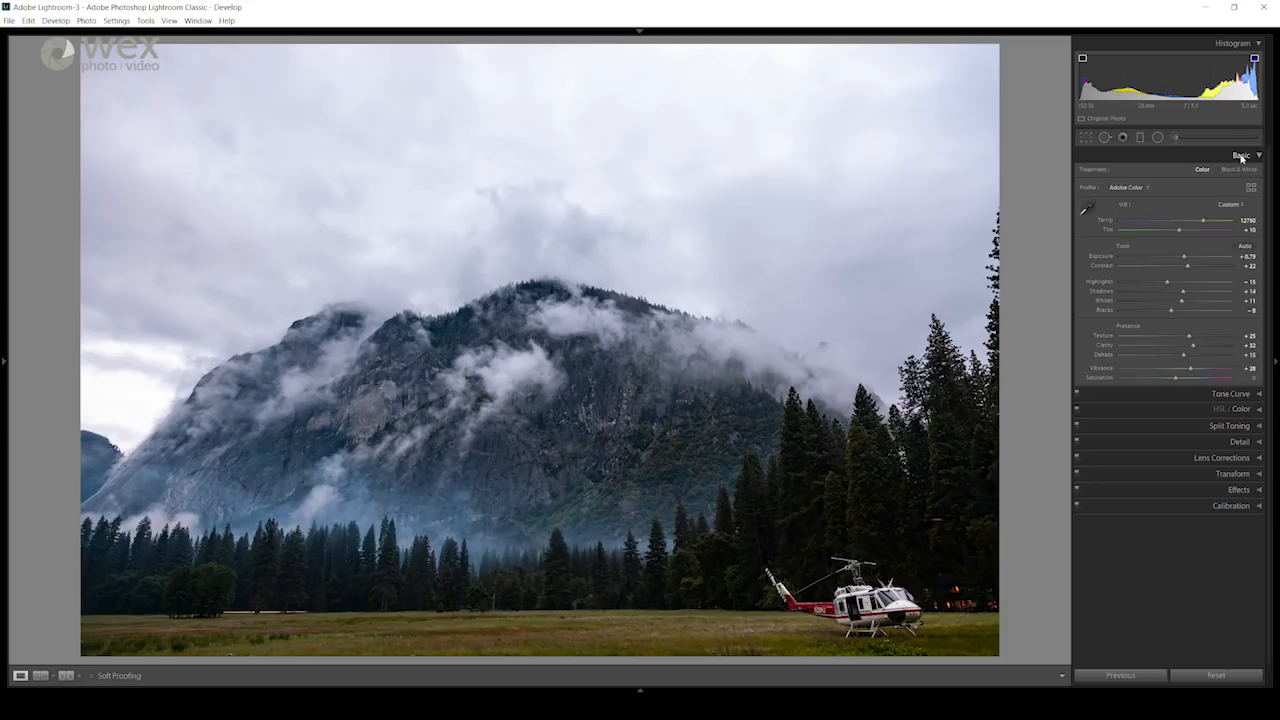
click(1241, 155)
click(1234, 219)
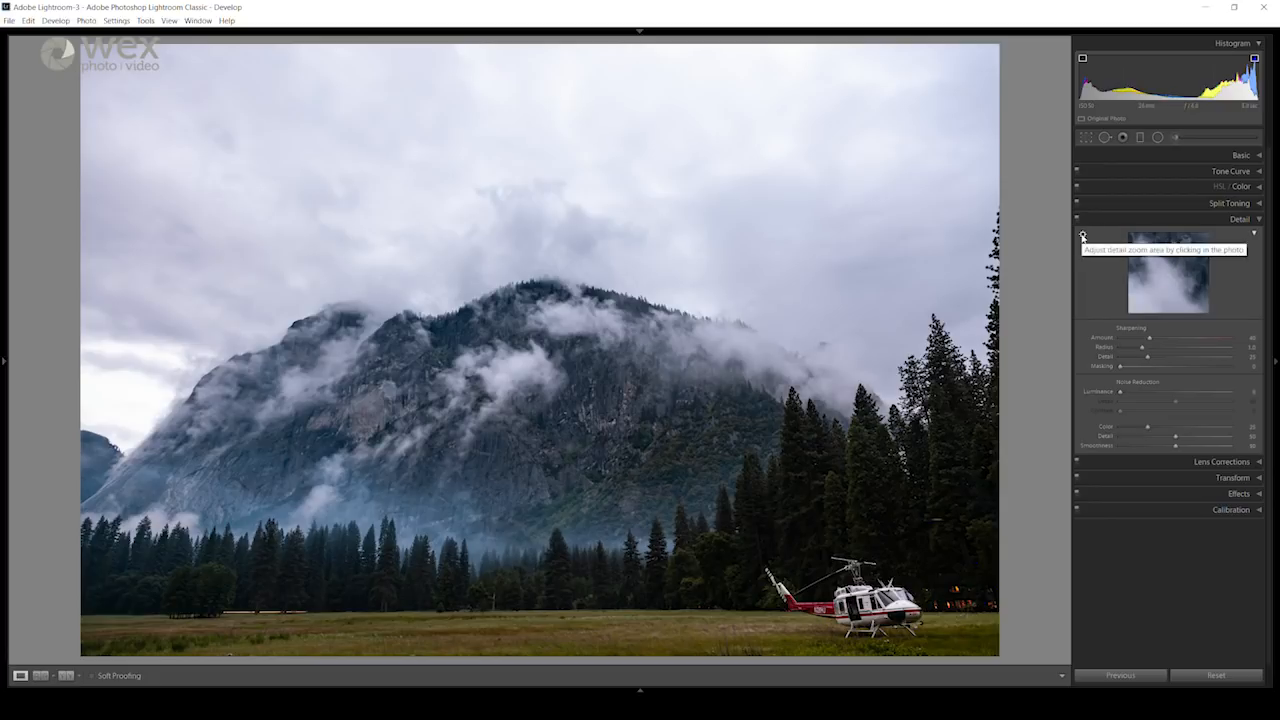
click(1082, 236)
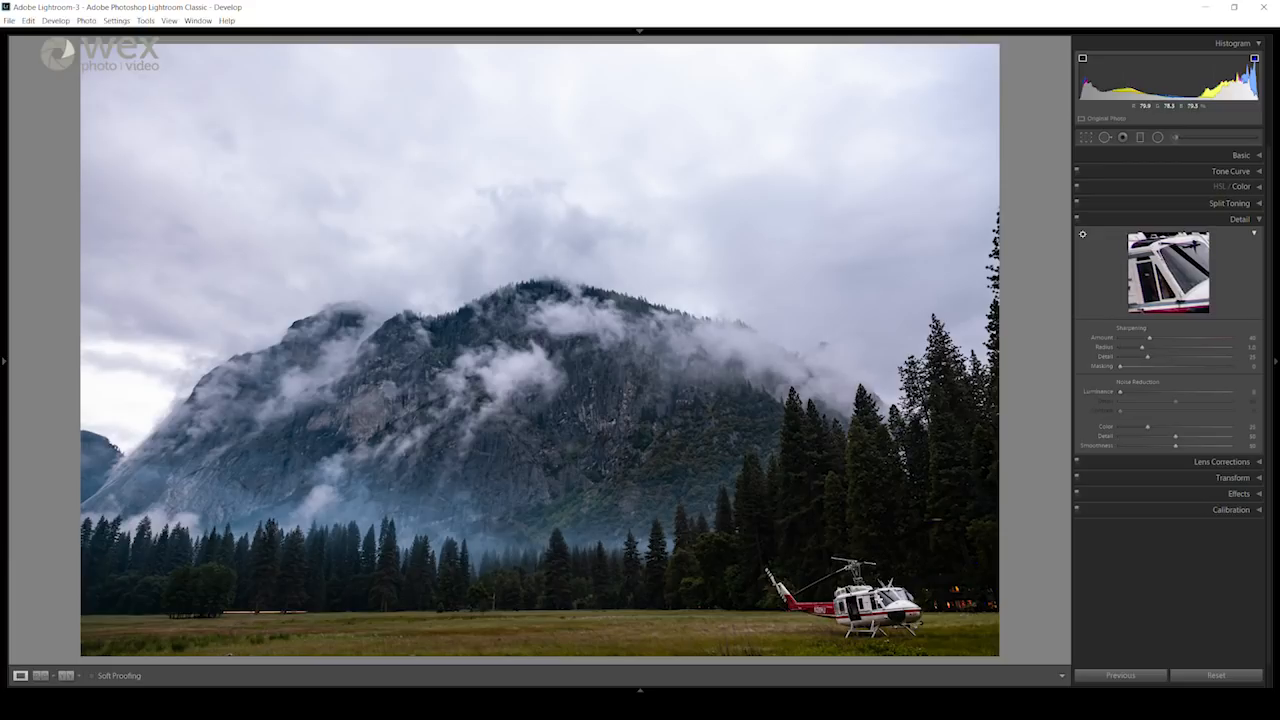
click(886, 598)
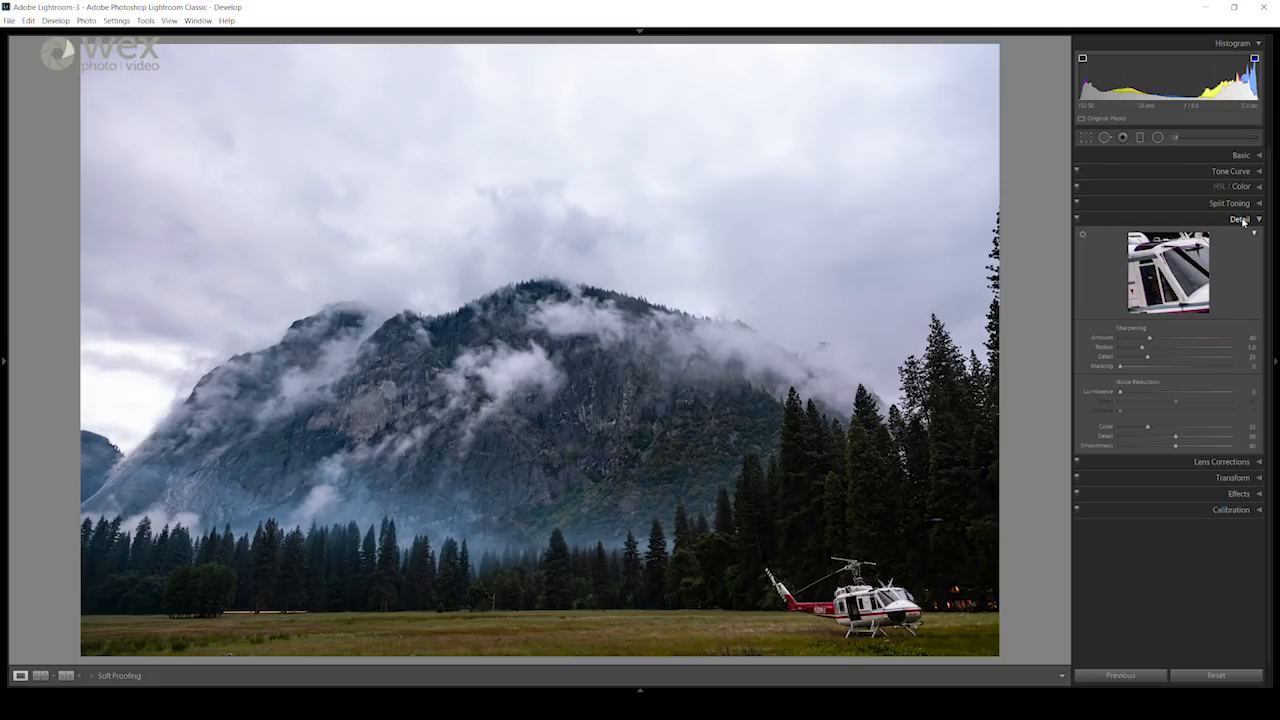
Step: Look through the Transform, Effects and Calibration settings without changing any of them
click(1236, 479)
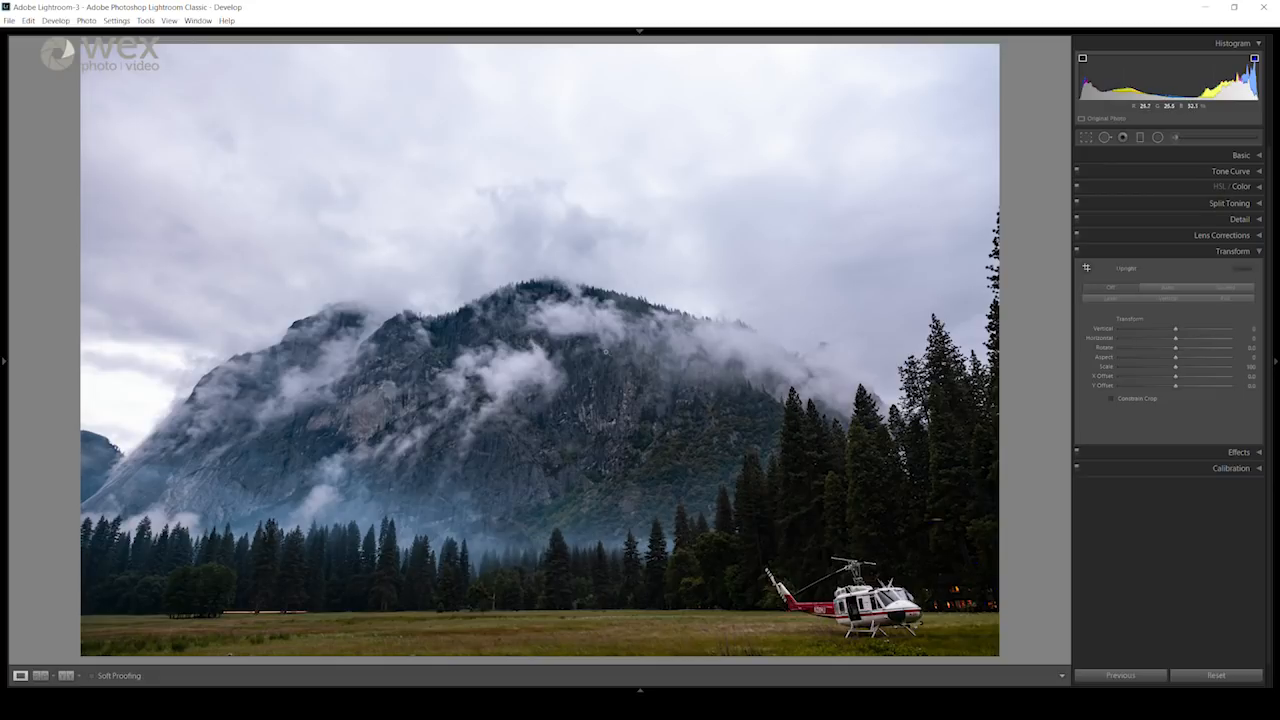
click(1238, 251)
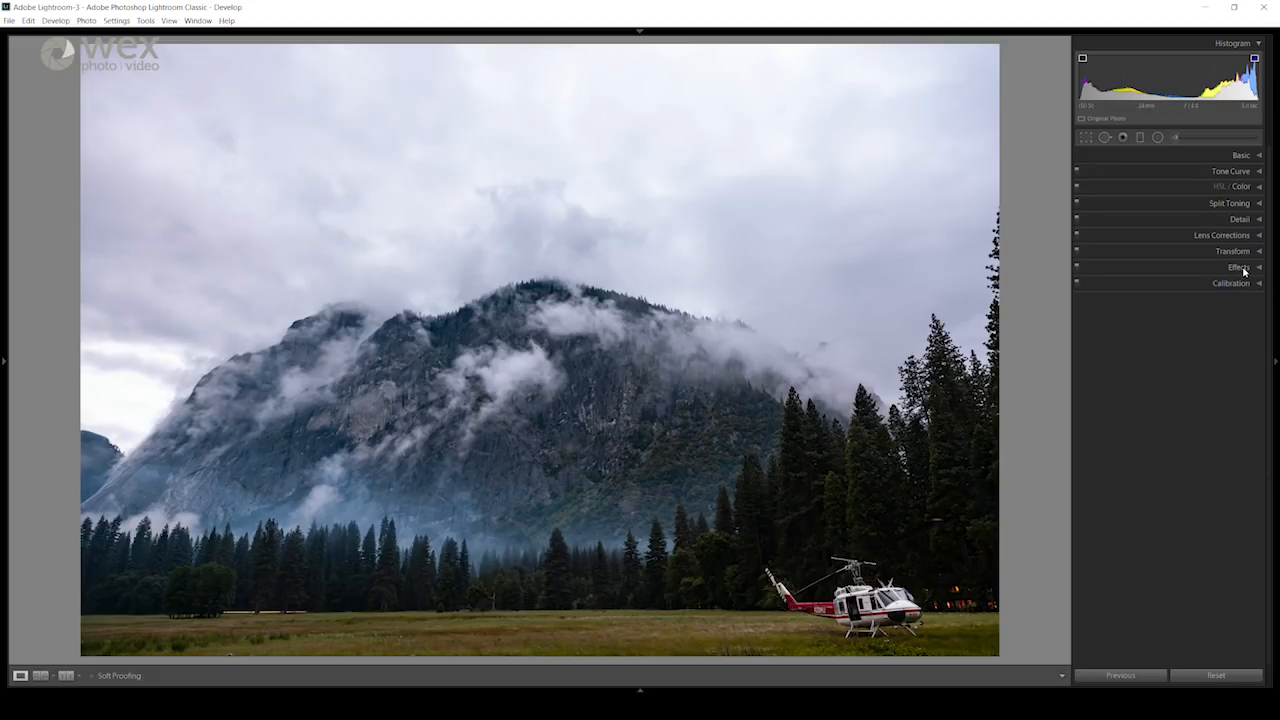
click(1240, 268)
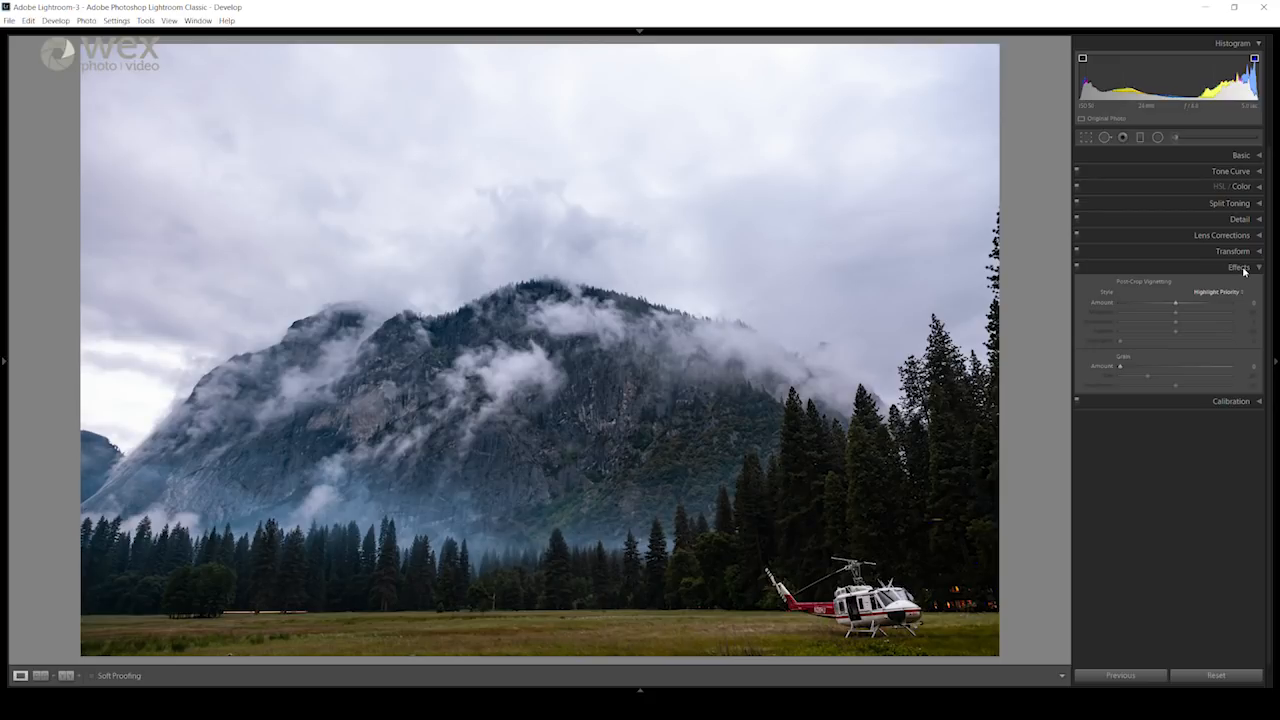
click(1244, 269)
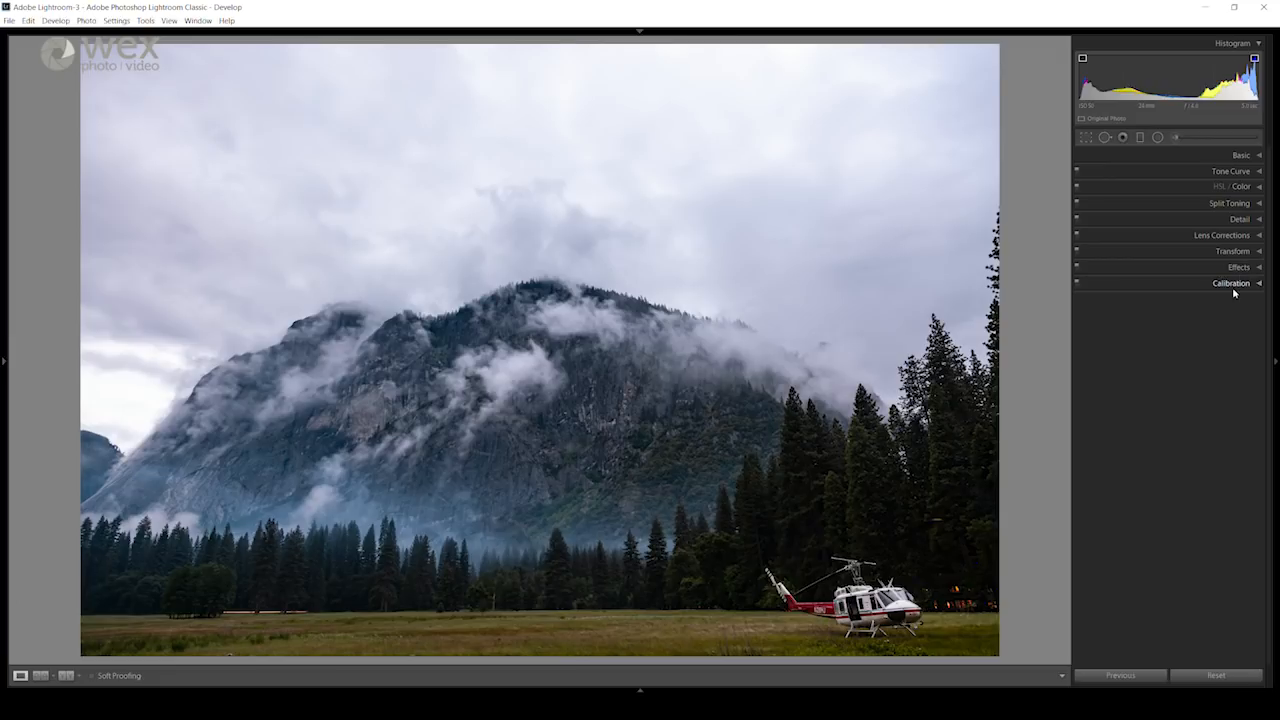
click(1236, 285)
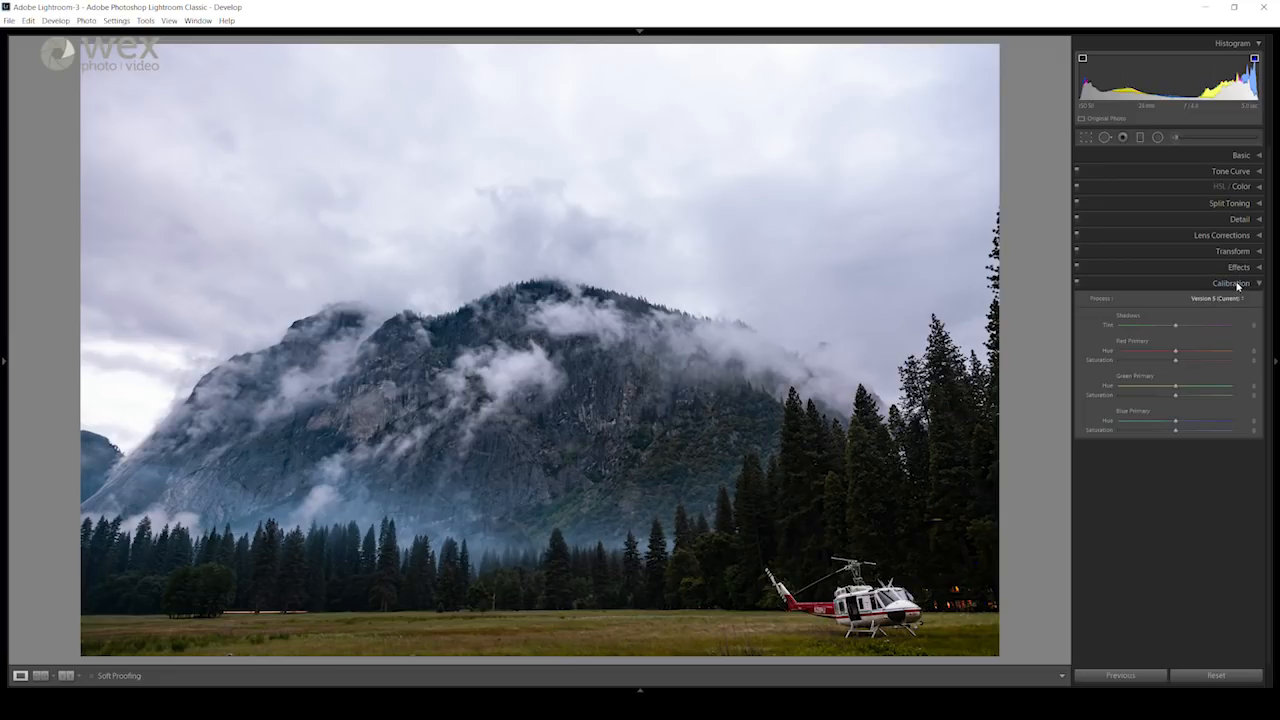
click(1238, 285)
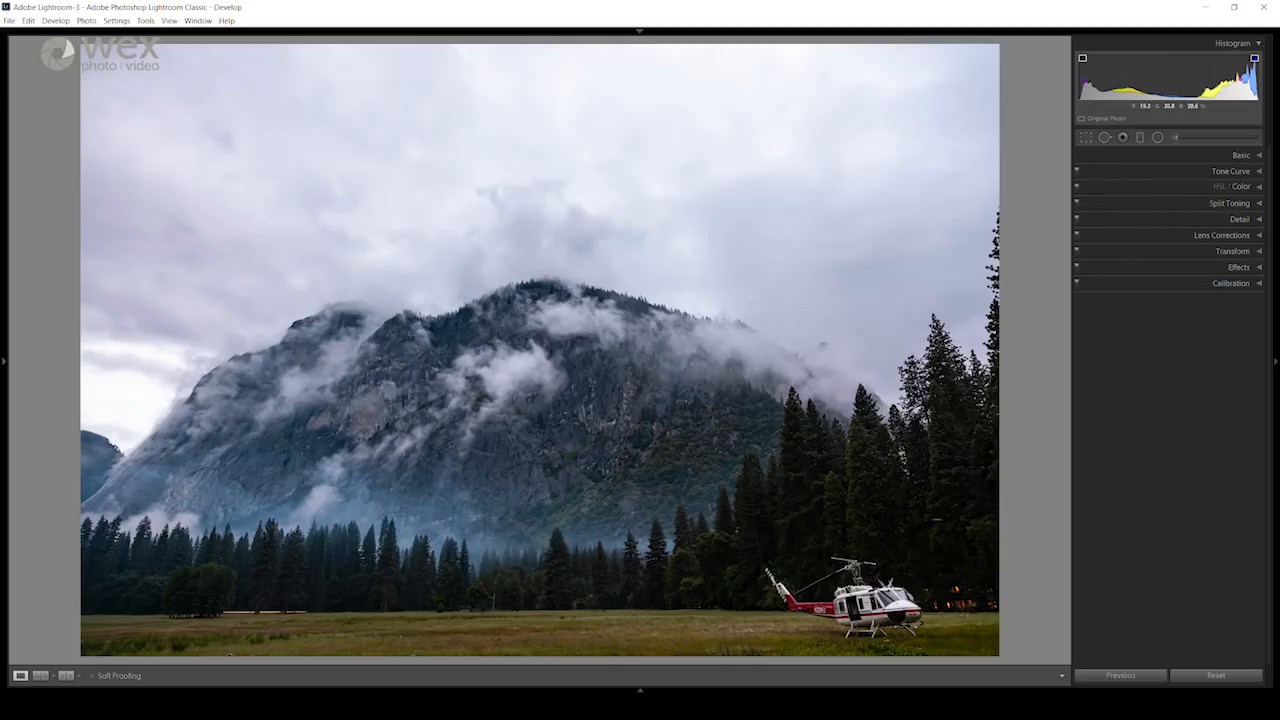
Step: Compare the photo with and without its tone curve and split toning adjustments
click(1077, 172)
click(1077, 173)
click(1077, 203)
click(1077, 203)
Step: Crop the photo slightly at its original aspect ratio, trimming the dark trees along the right edge and a strip of upper sky
click(1086, 140)
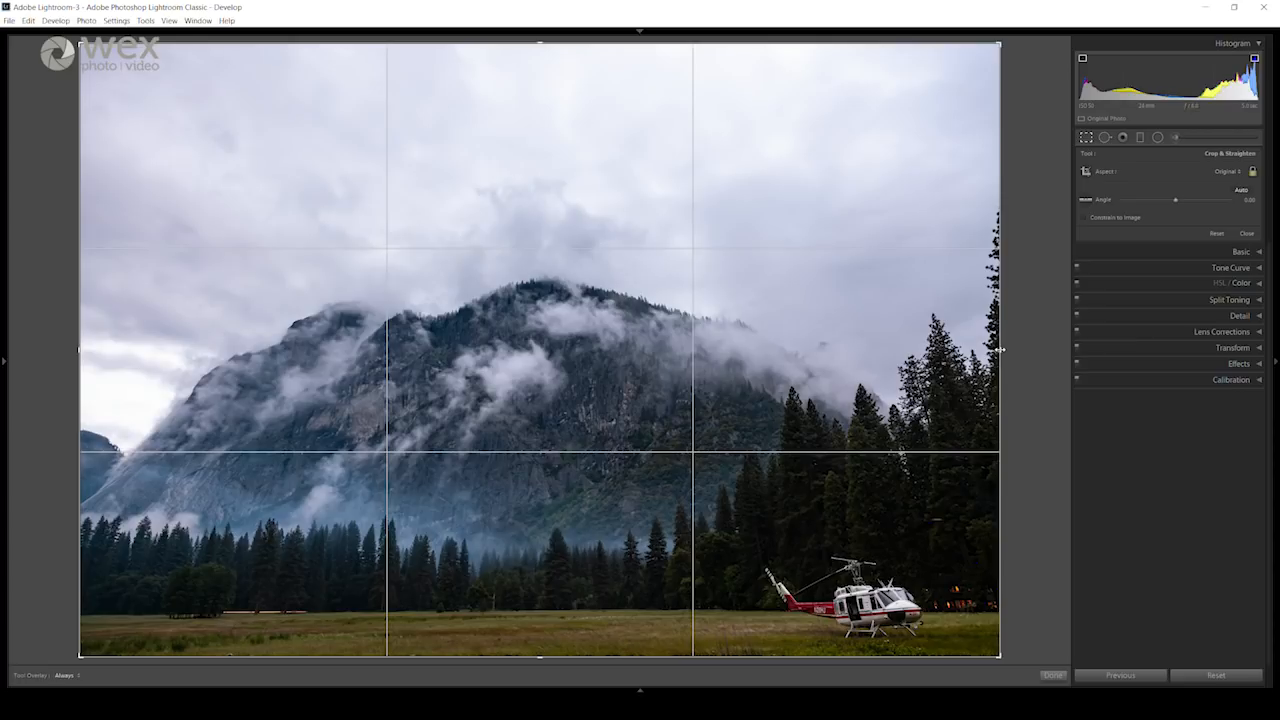
drag(999, 349, 851, 350)
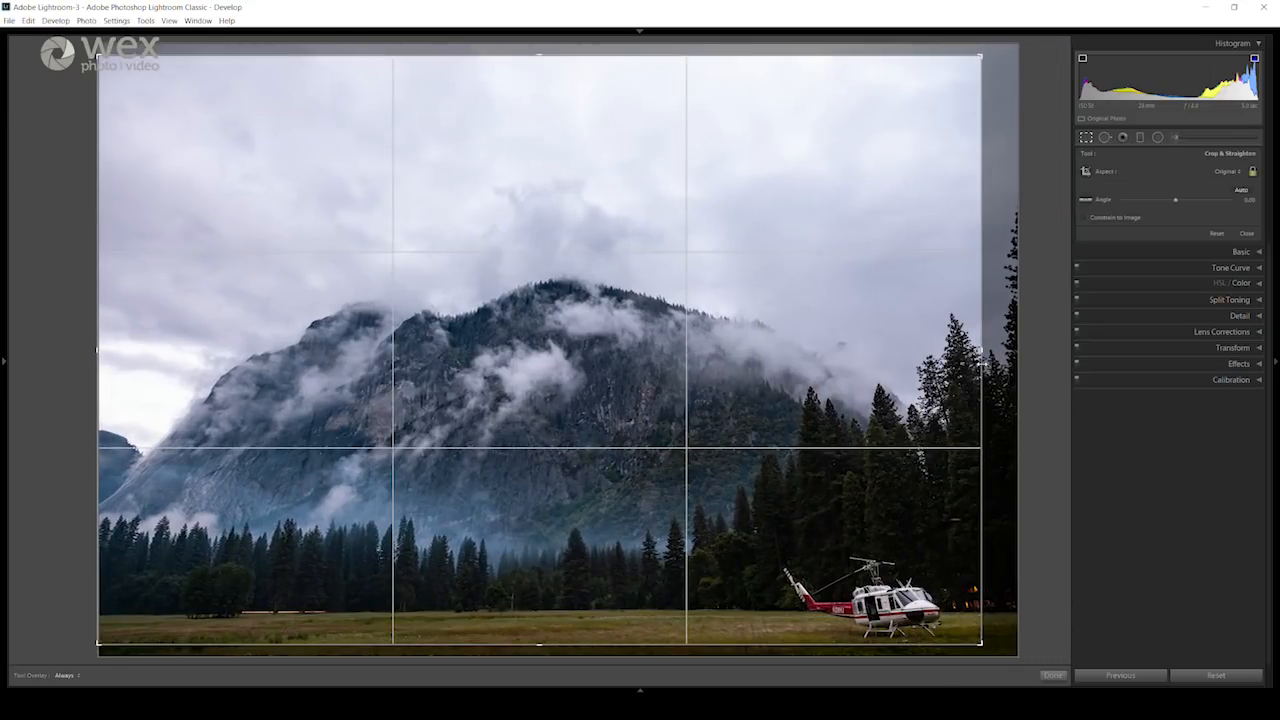
mouse_move(983, 366)
mouse_down()
mouse_move(1003, 363)
mouse_move(992, 359)
mouse_up()
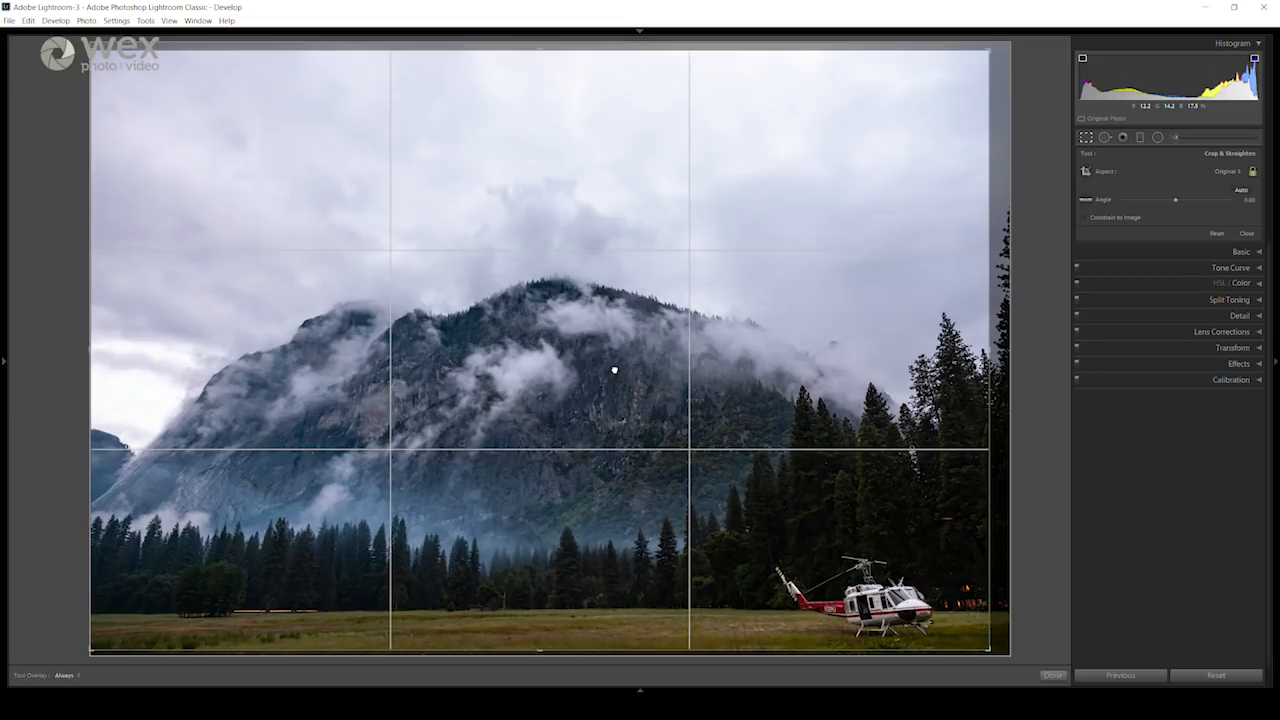
drag(614, 370, 584, 305)
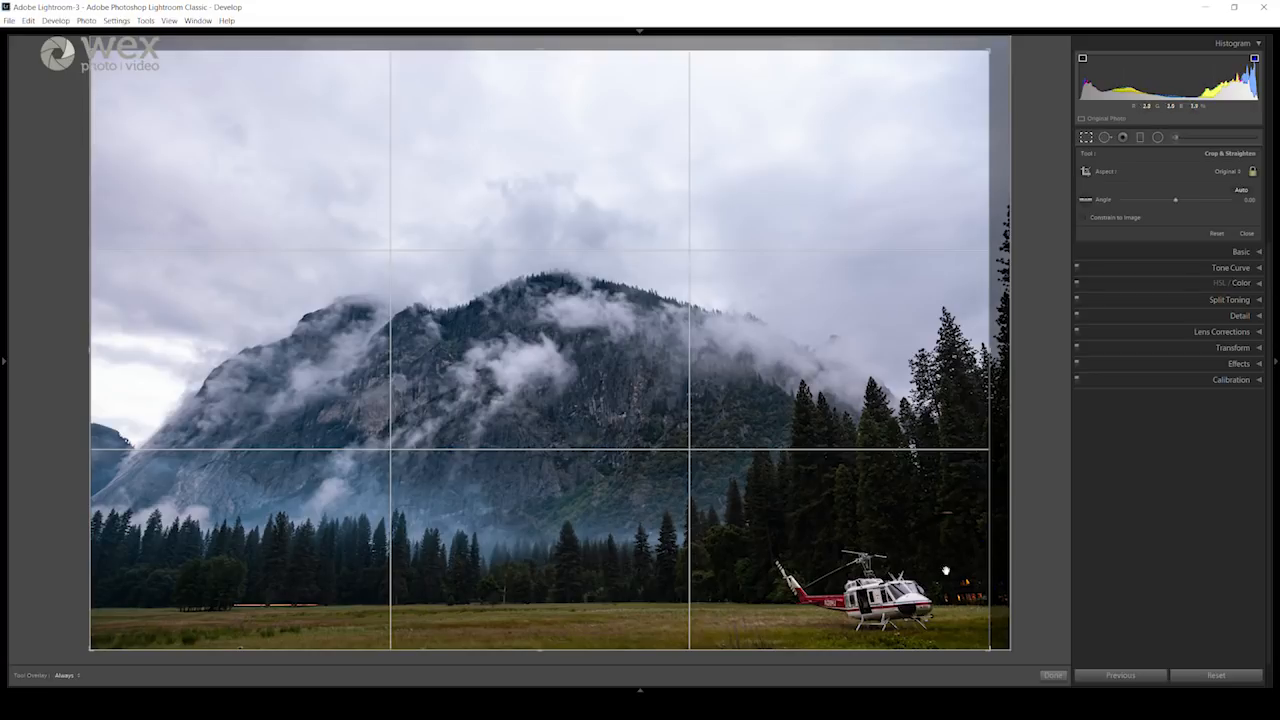
click(1052, 677)
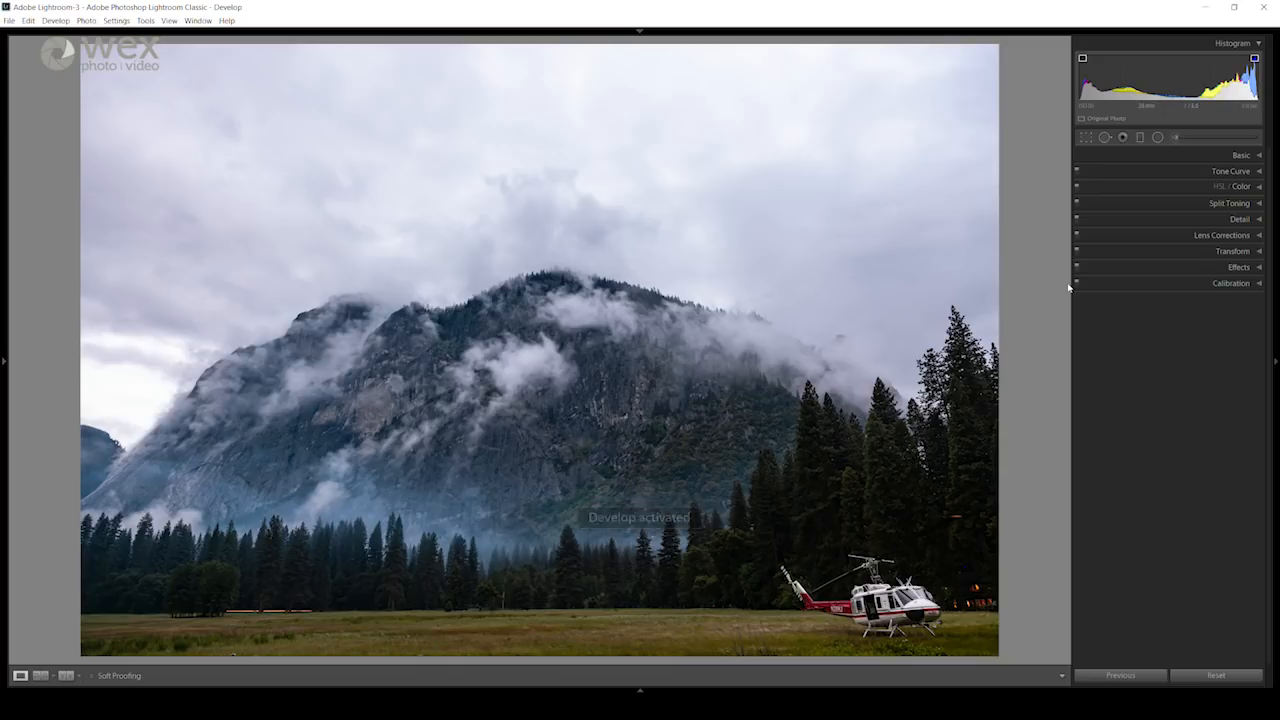
Step: Reopen the crop and rotate it freehand to an angle of 0.31 to level the horizon
click(1086, 138)
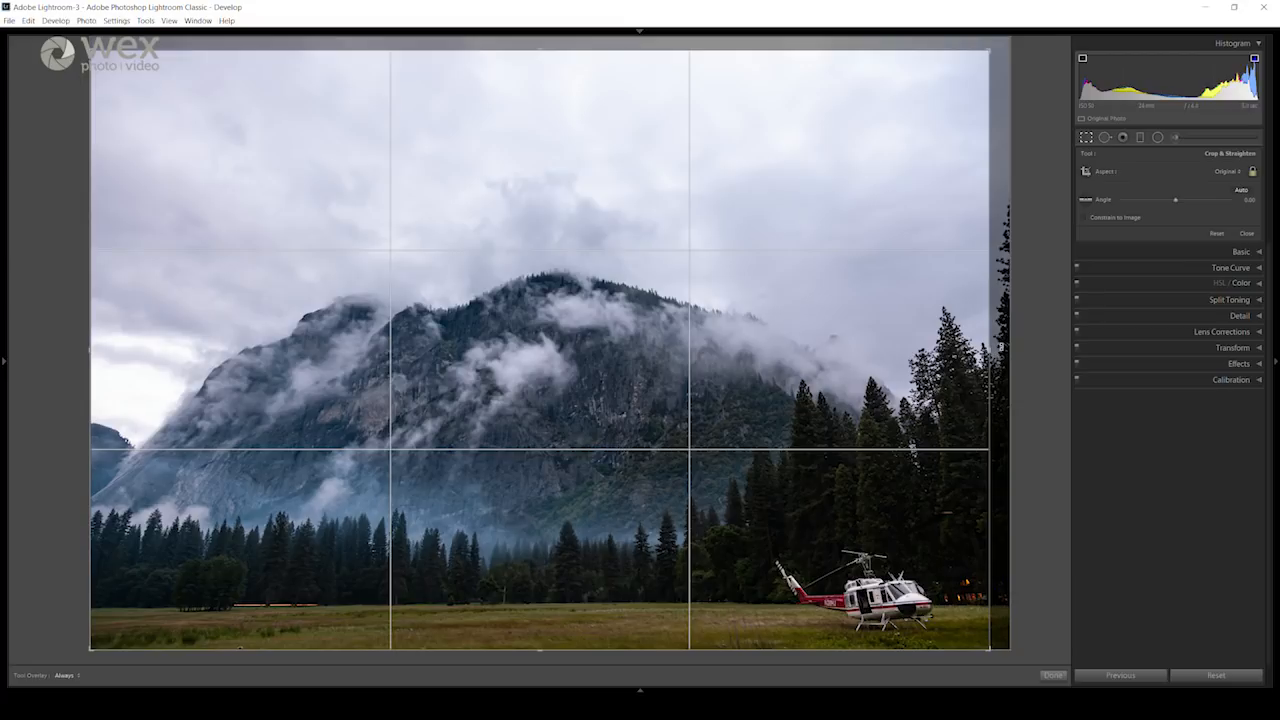
drag(1000, 347, 1000, 347)
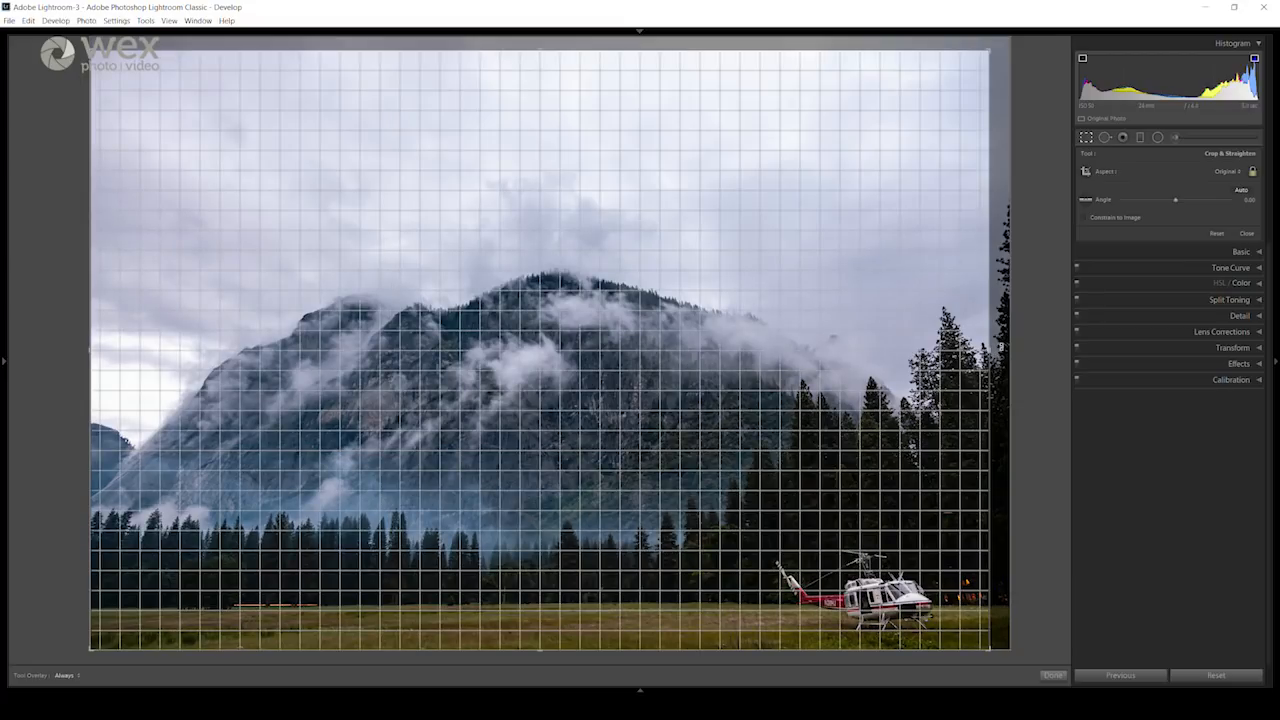
drag(1000, 345, 1000, 348)
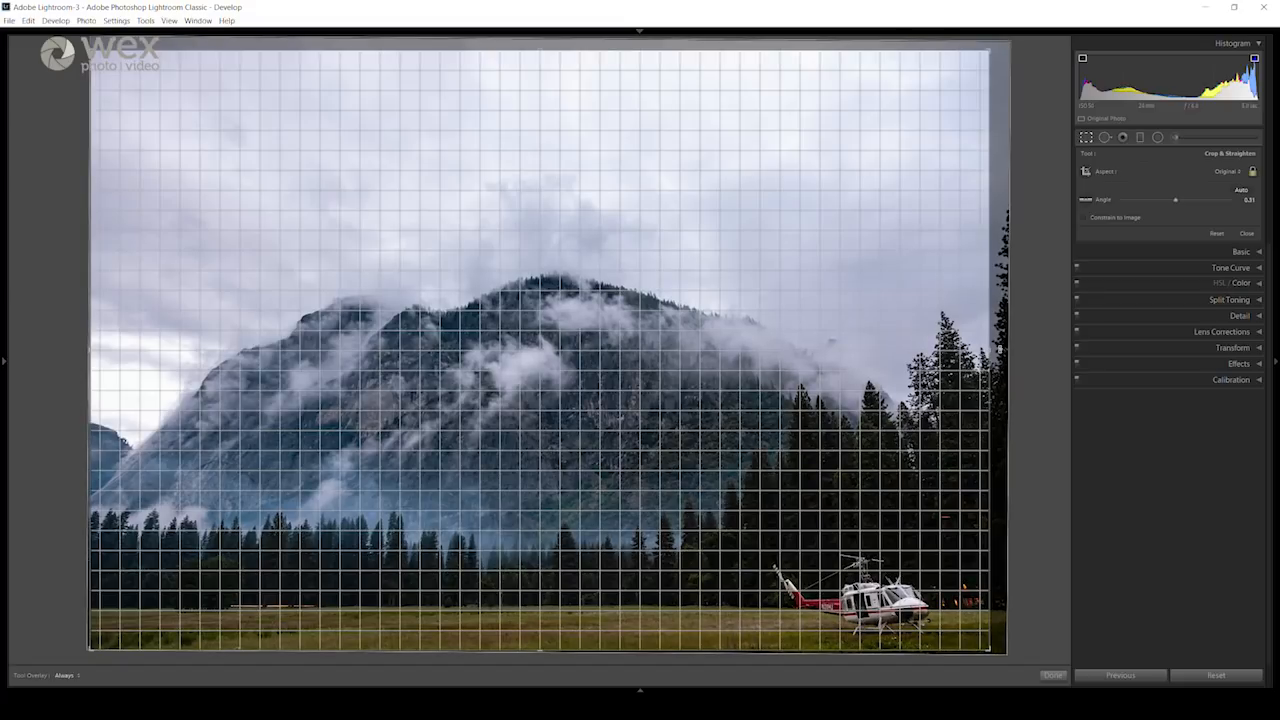
drag(1000, 348, 1000, 348)
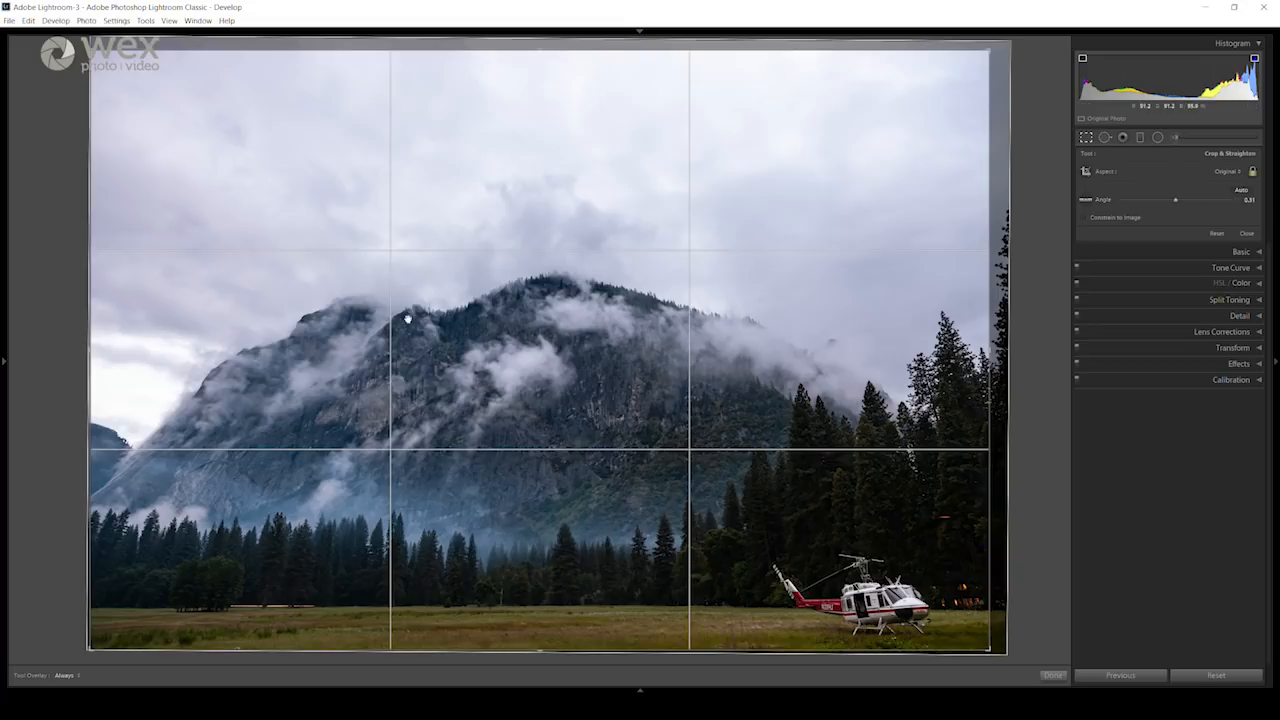
Step: Straighten the photo along the far edge of the meadow, giving an angle of 0.25
drag(1175, 200, 1176, 206)
key(ctrl+z)
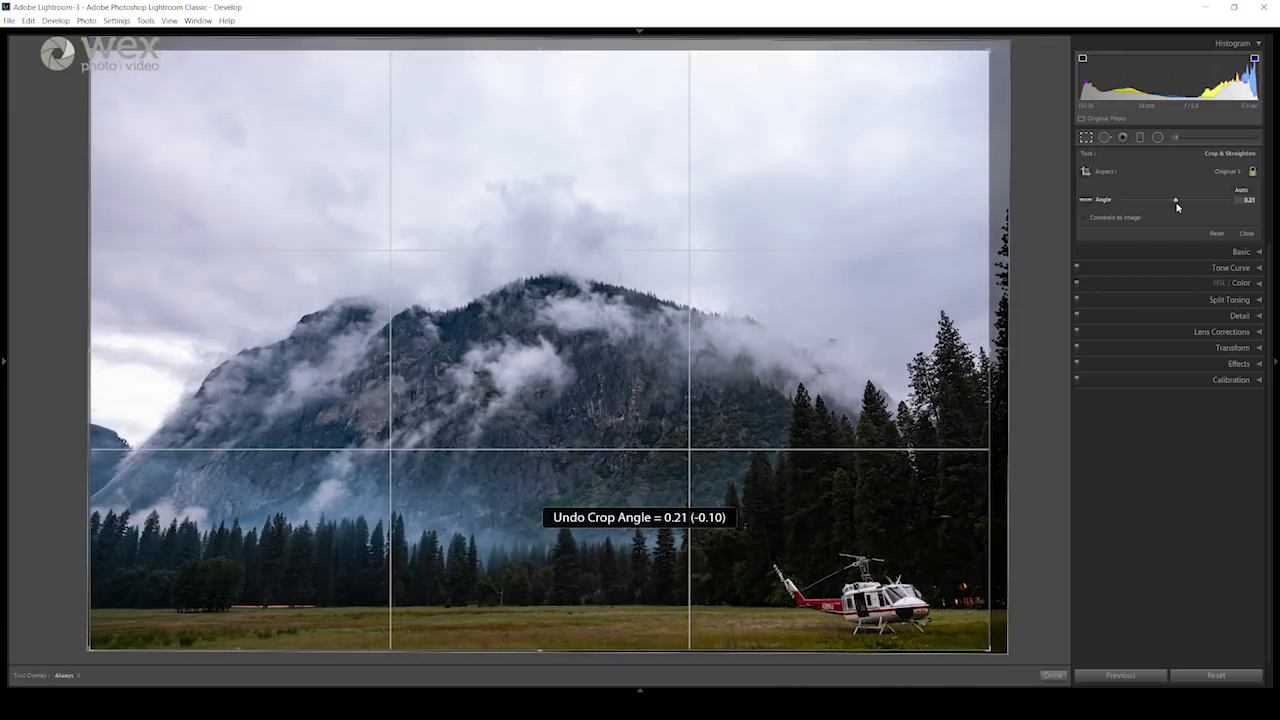
click(1091, 204)
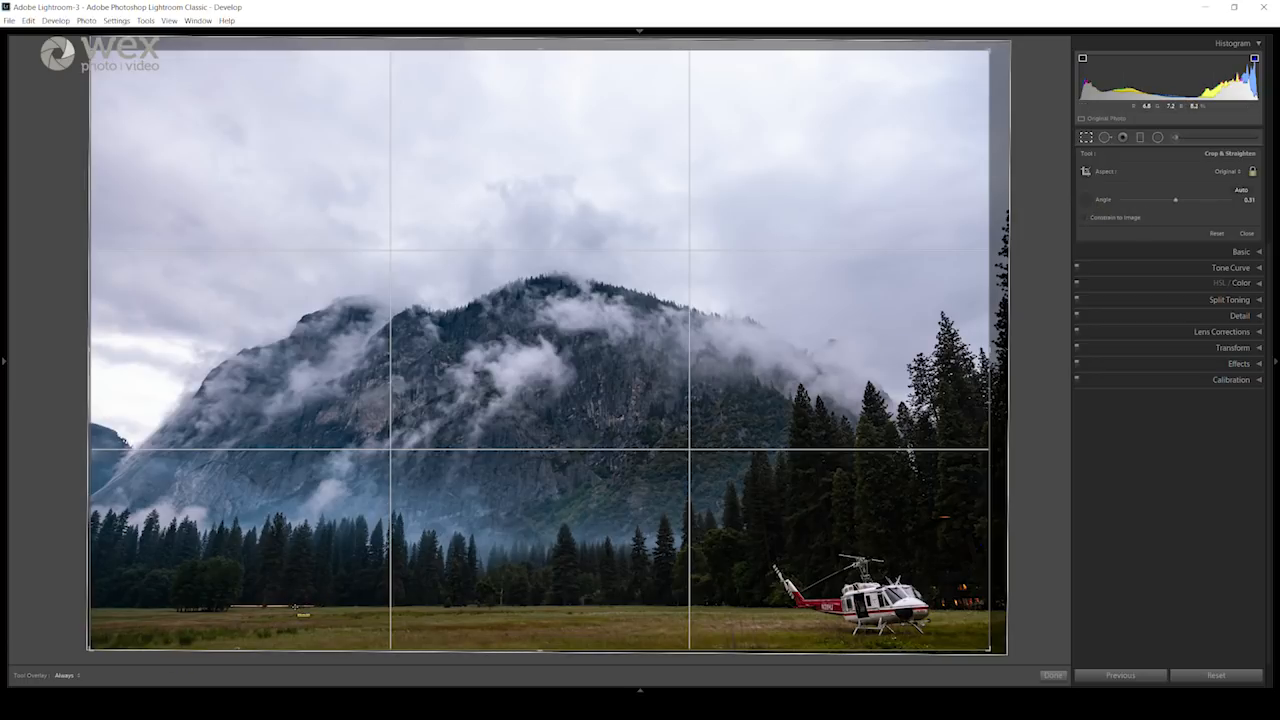
drag(297, 606, 815, 606)
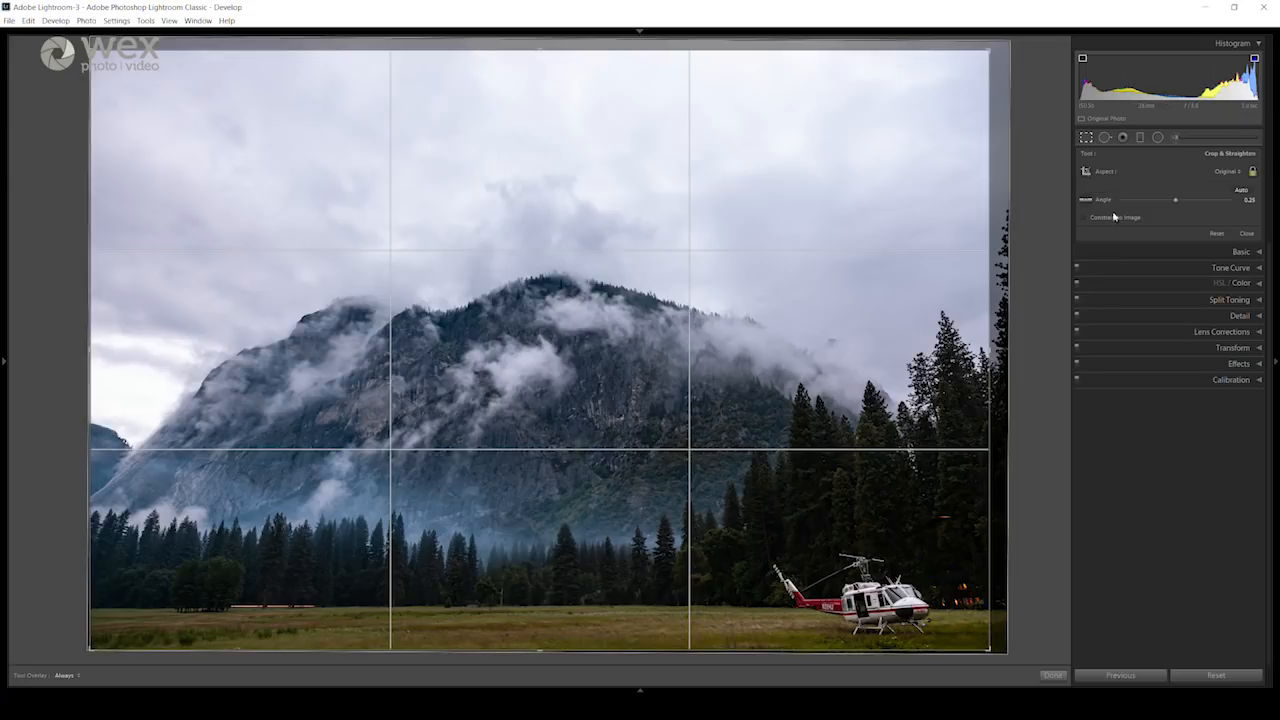
Step: Try a freshly drawn tall portrait crop around the middle of the mountain, and undo it
click(1086, 172)
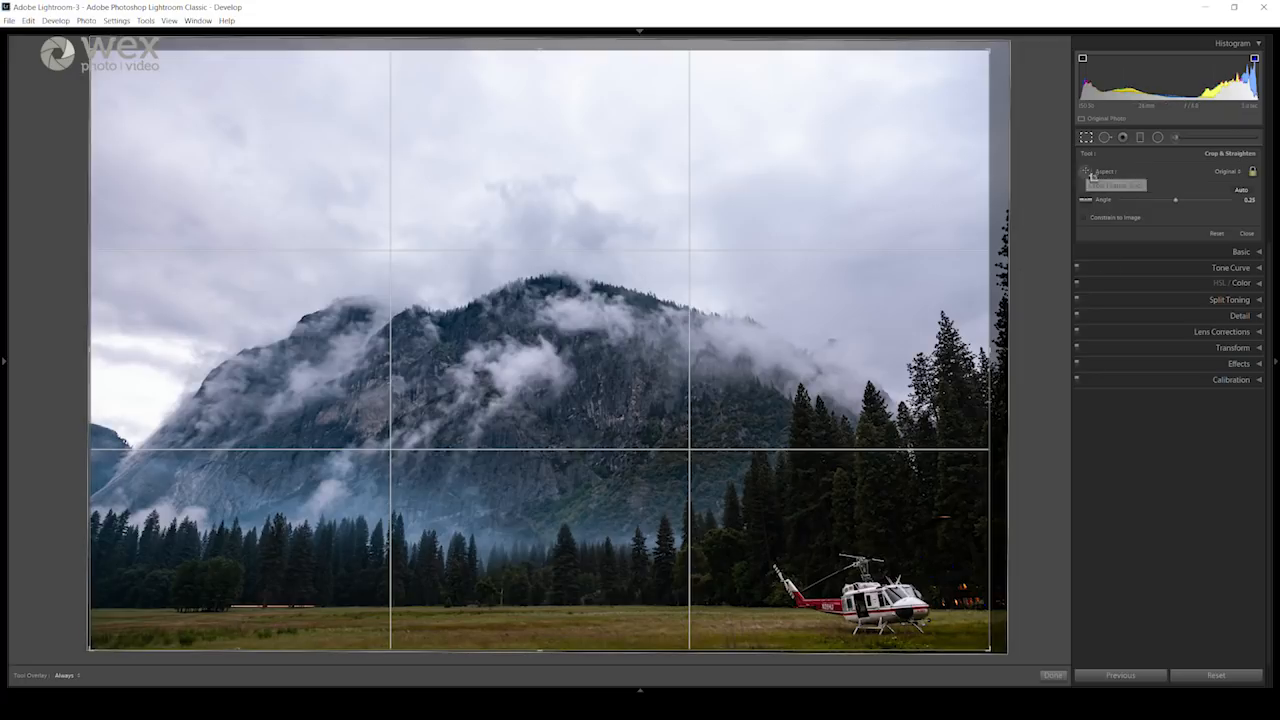
drag(296, 95, 731, 656)
drag(611, 406, 534, 409)
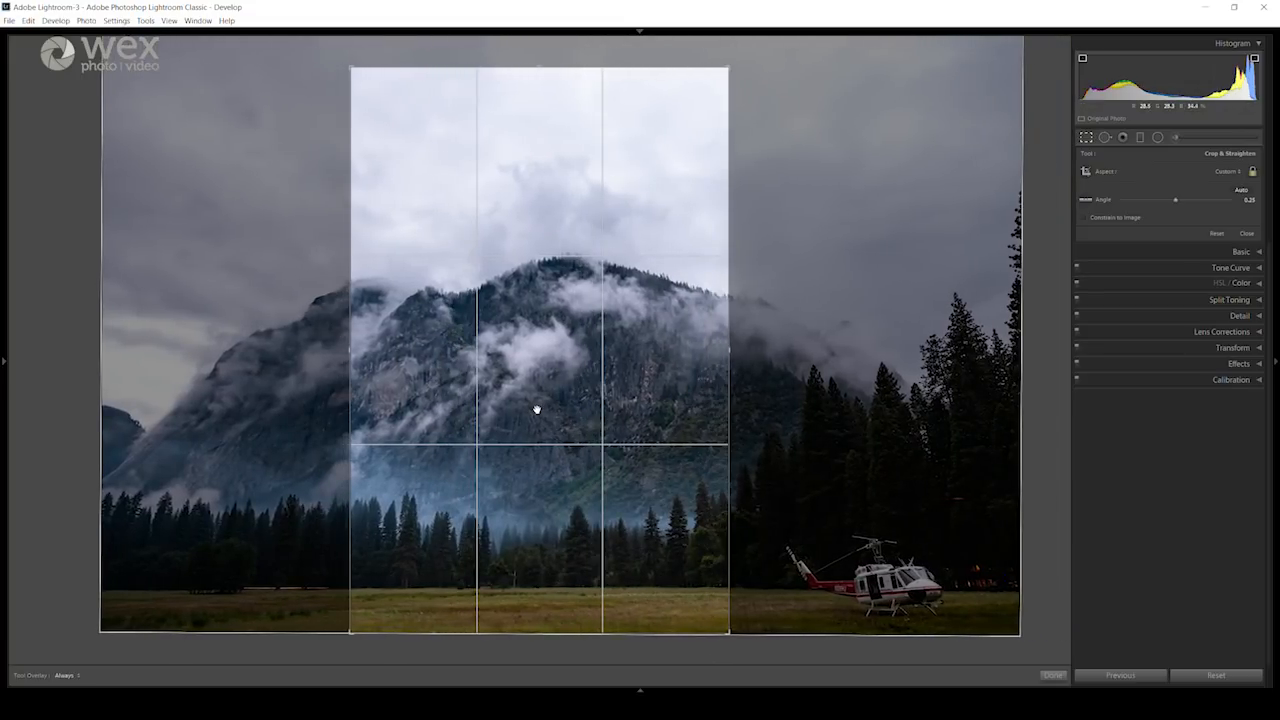
key(d)
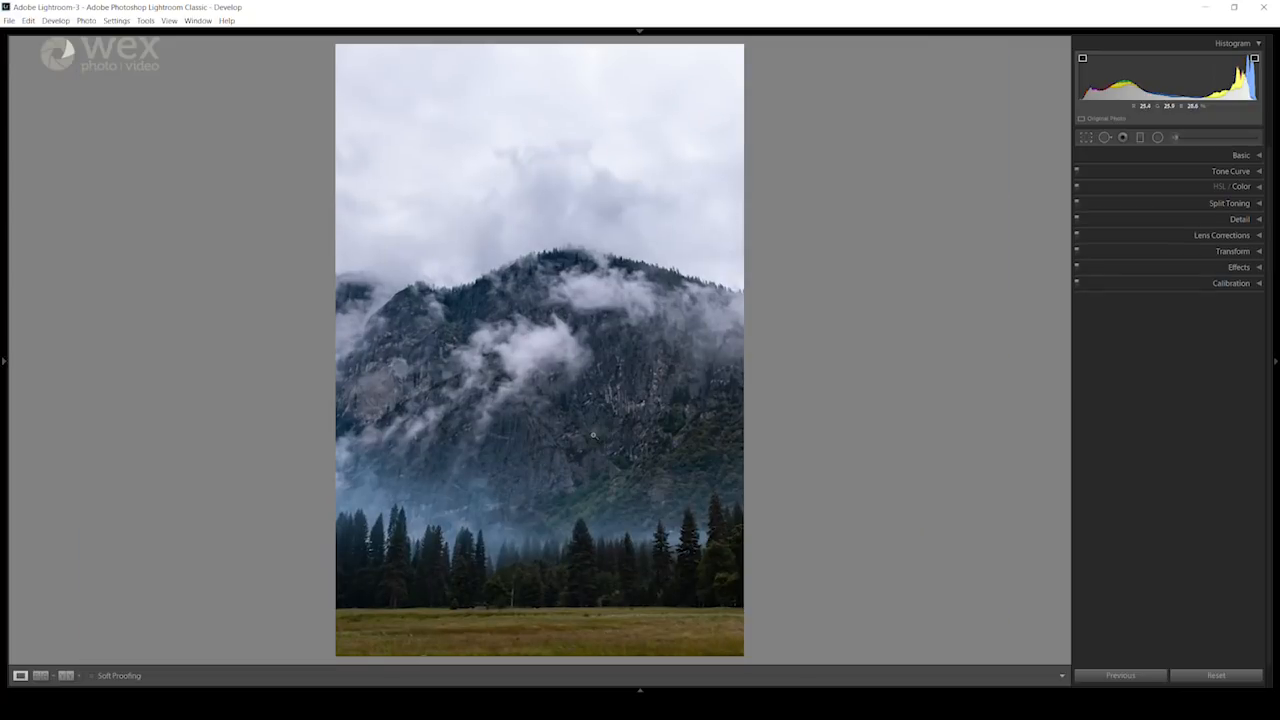
key(ctrl+z)
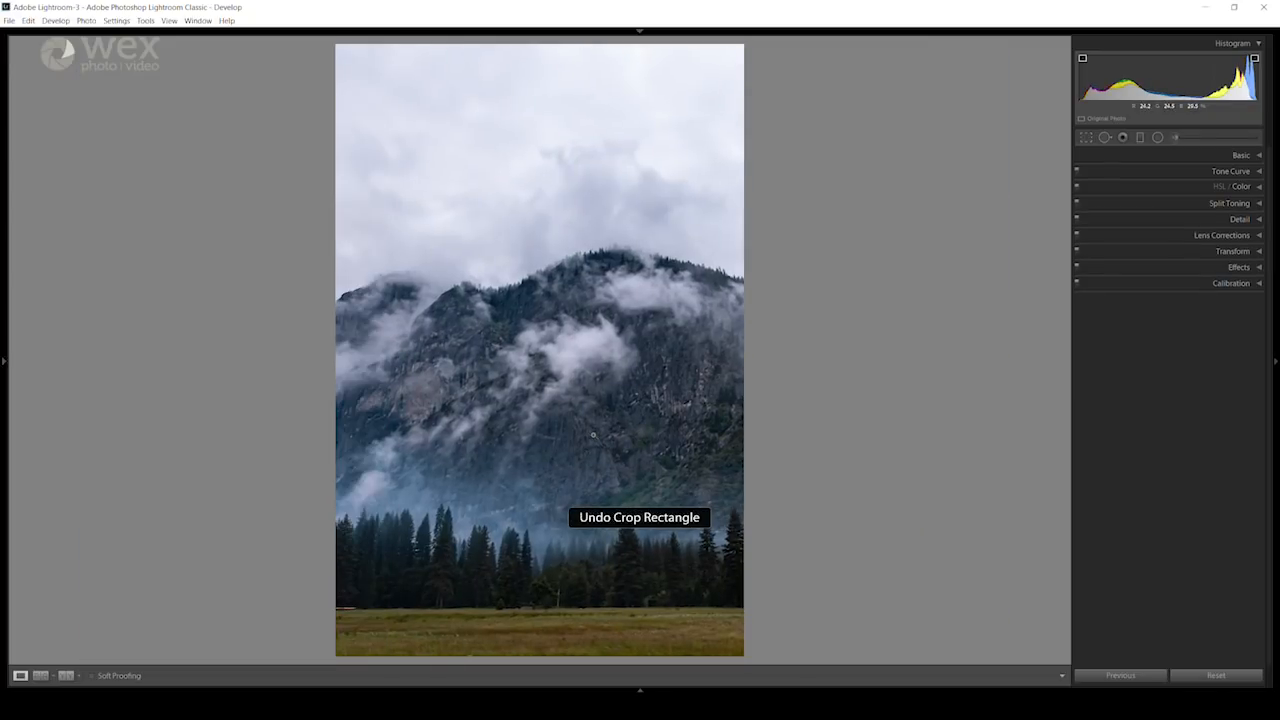
key(ctrl+z)
Step: Review the available crop aspect ratio presets, keeping Original
click(1086, 138)
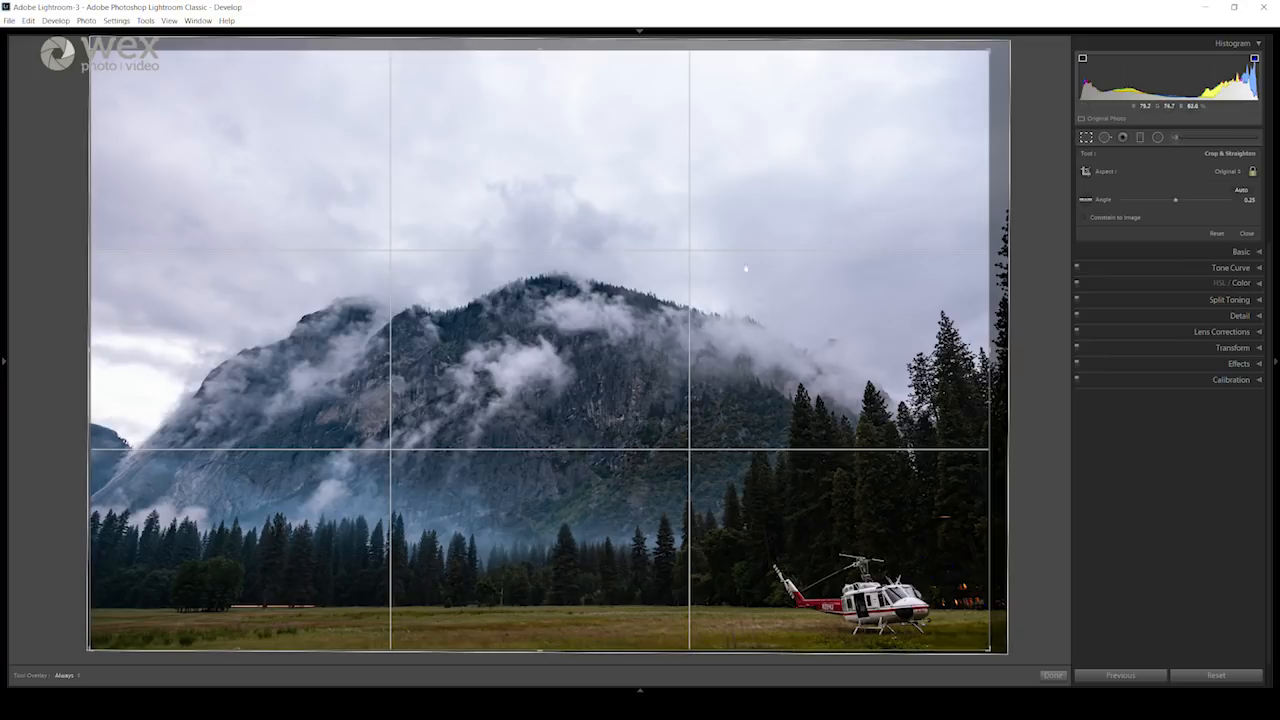
click(1240, 172)
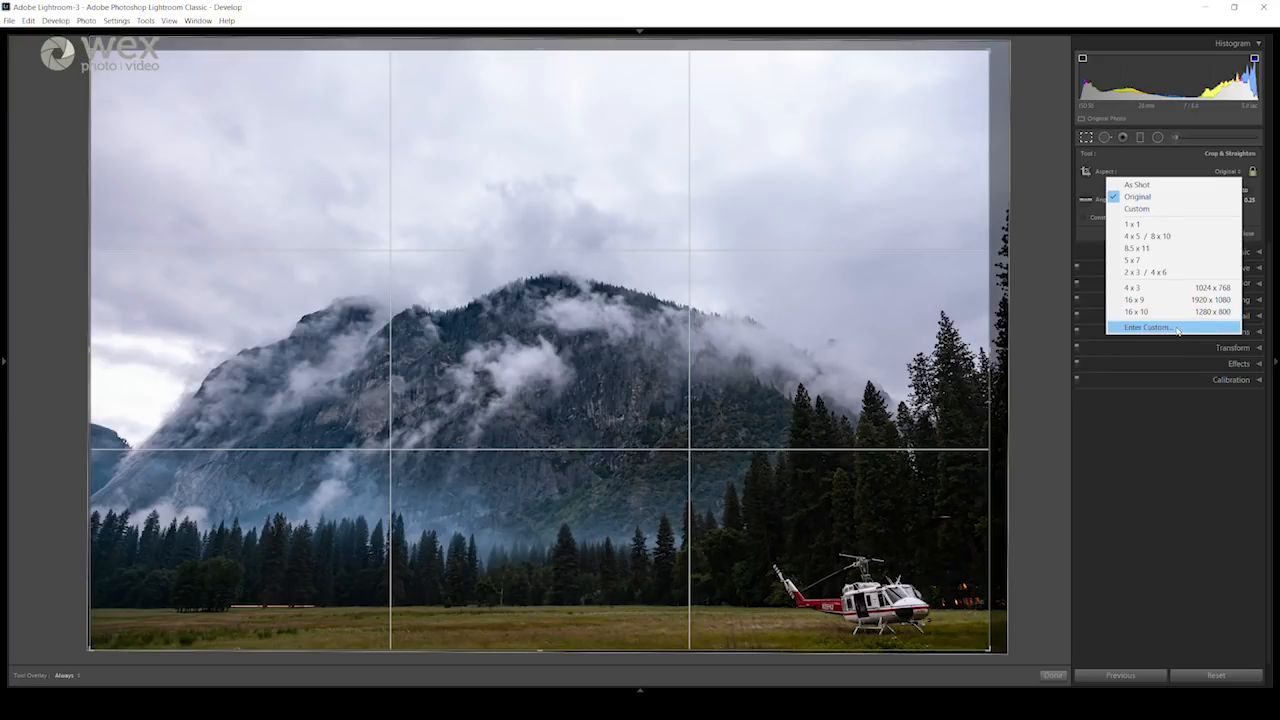
click(1191, 172)
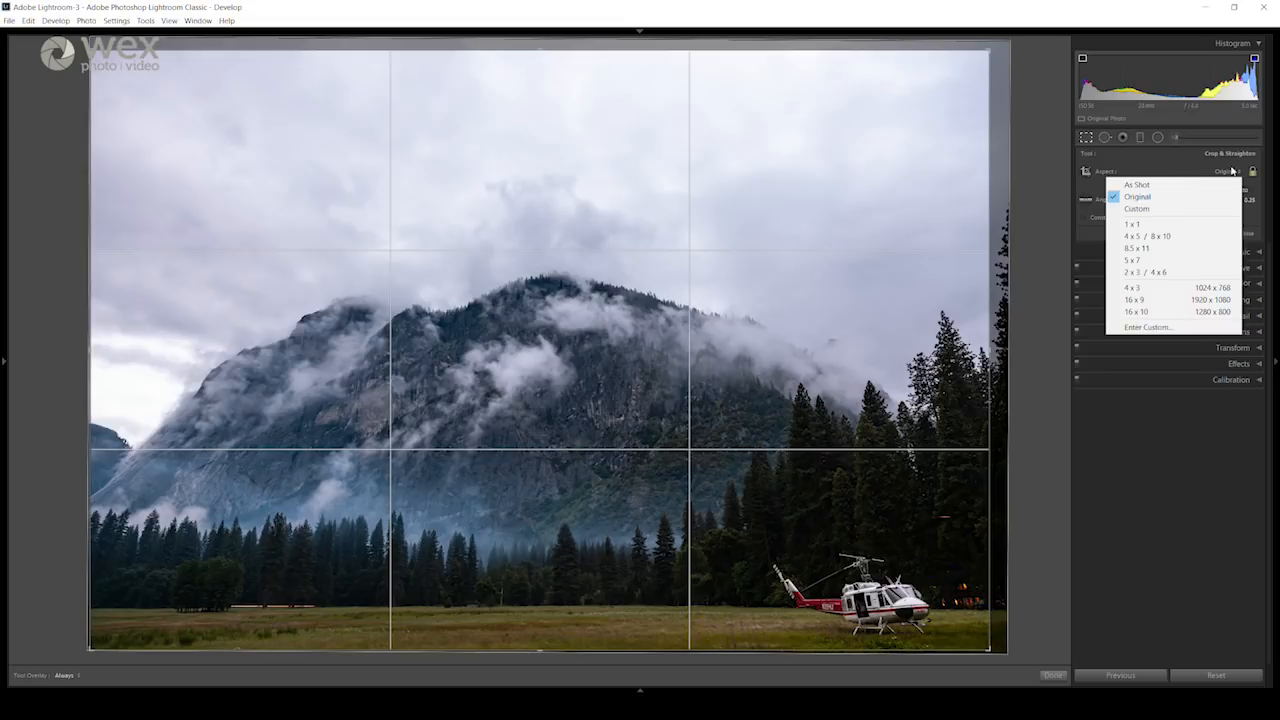
click(1152, 482)
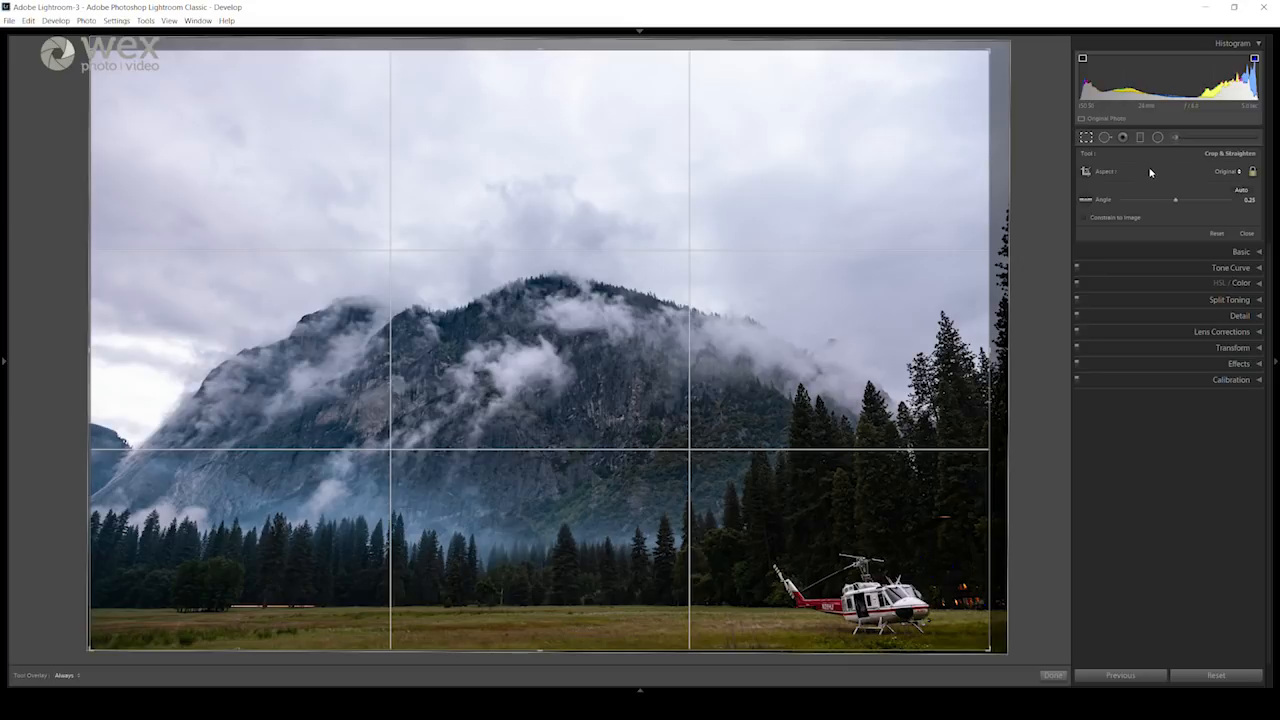
Step: Try a wide panoramic crop of the photo's lower part with the aspect ratio unlocked, undo it and close the crop
click(1253, 172)
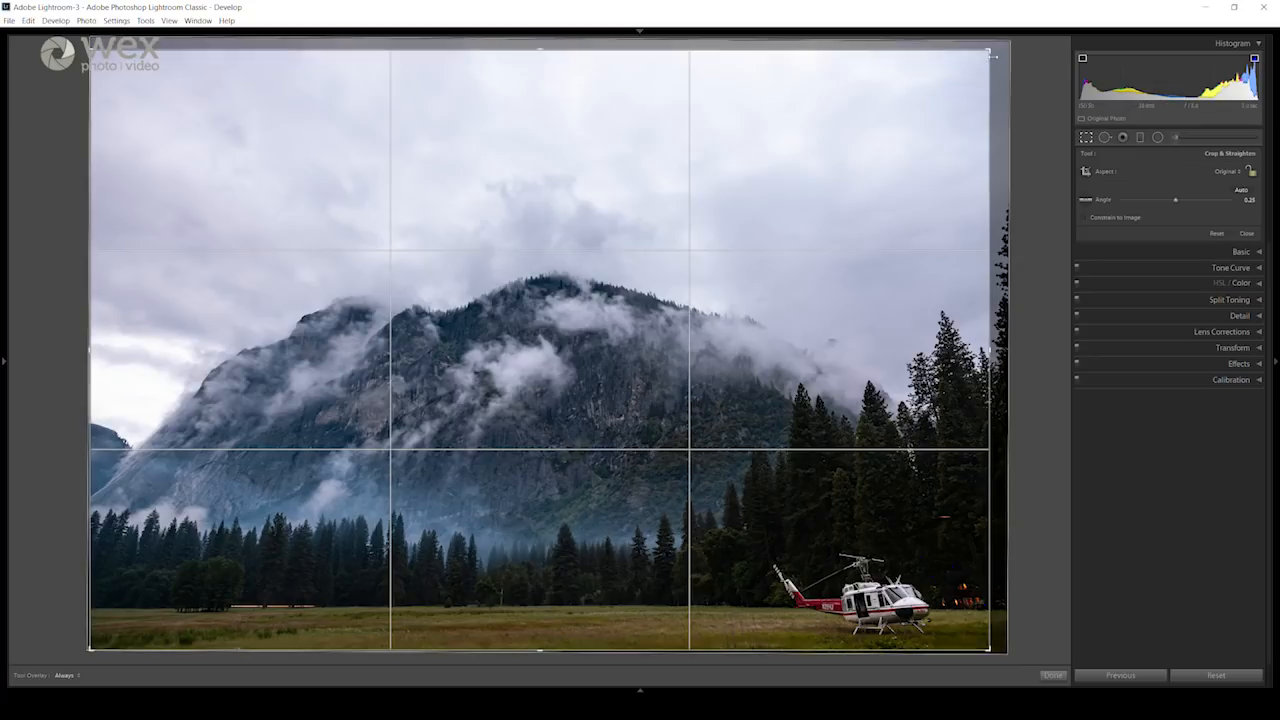
drag(993, 57, 985, 206)
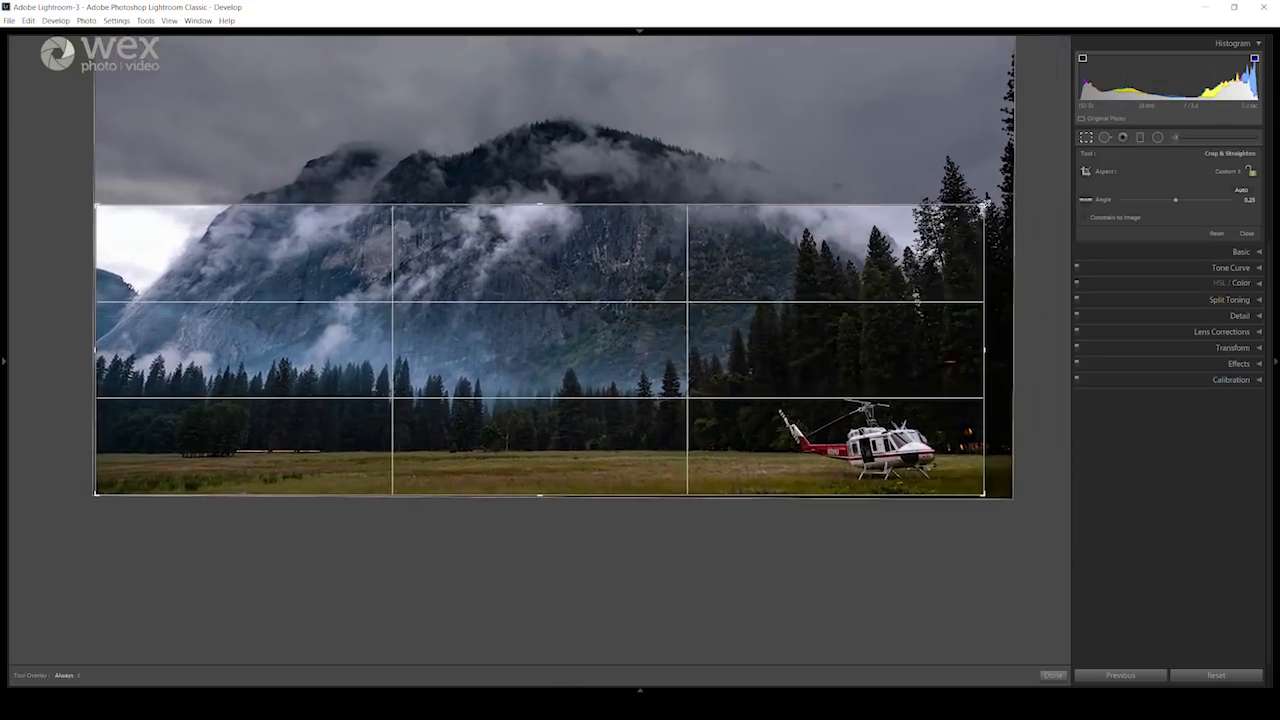
key(ctrl+z)
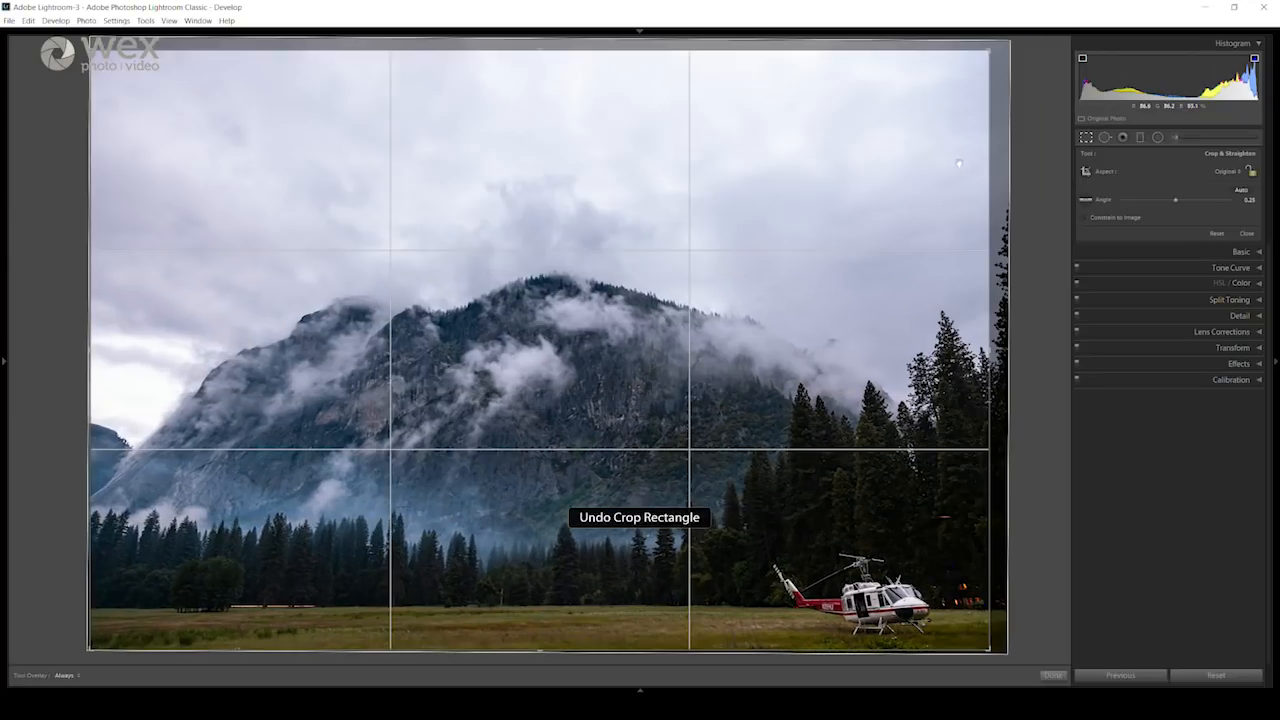
click(1087, 139)
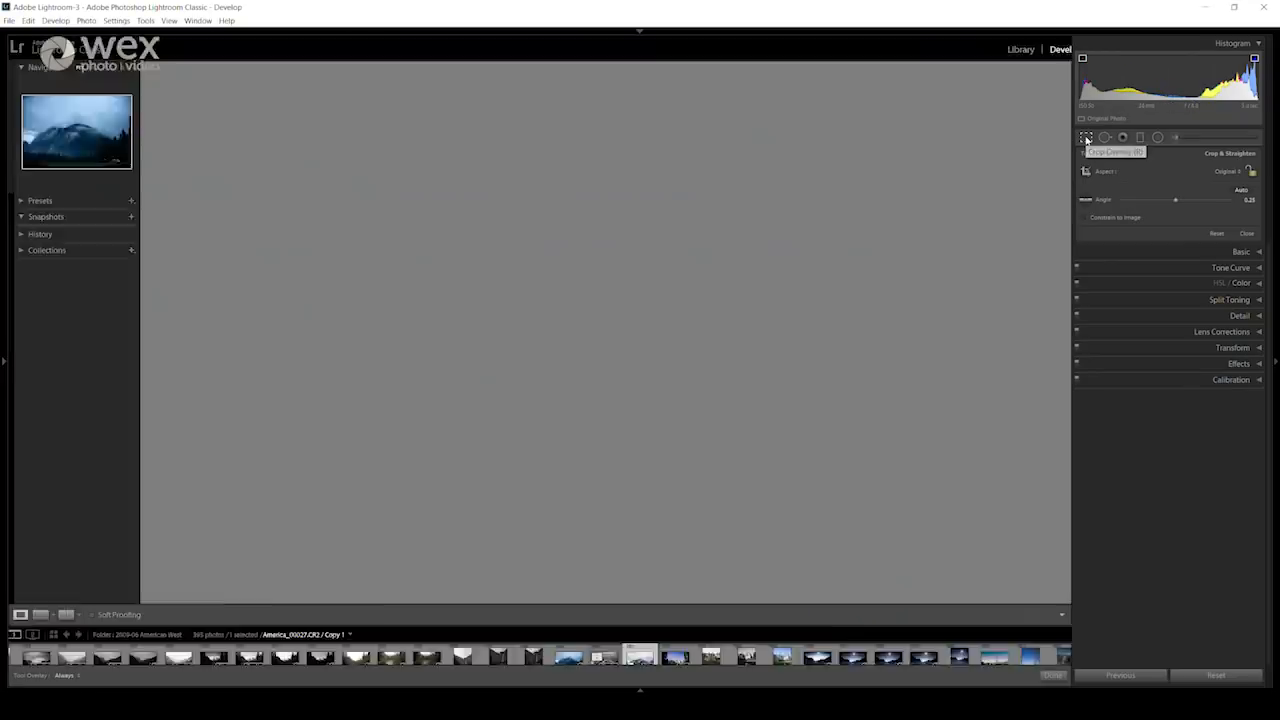
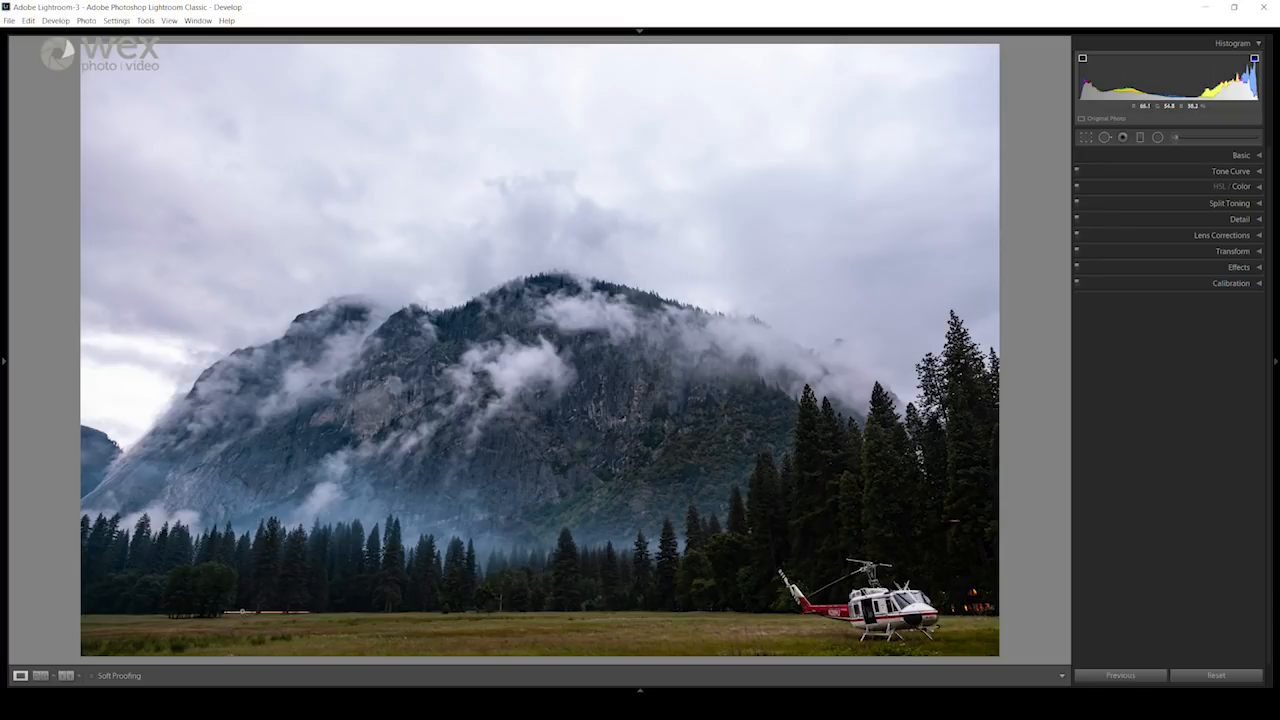
Step: Heal the left stretch of the orange light trail along the tree line using a Spot Removal brush of size 19
mouse_move(241, 612)
mouse_down()
mouse_move(289, 606)
mouse_move(346, 517)
mouse_move(486, 506)
mouse_move(506, 524)
mouse_up()
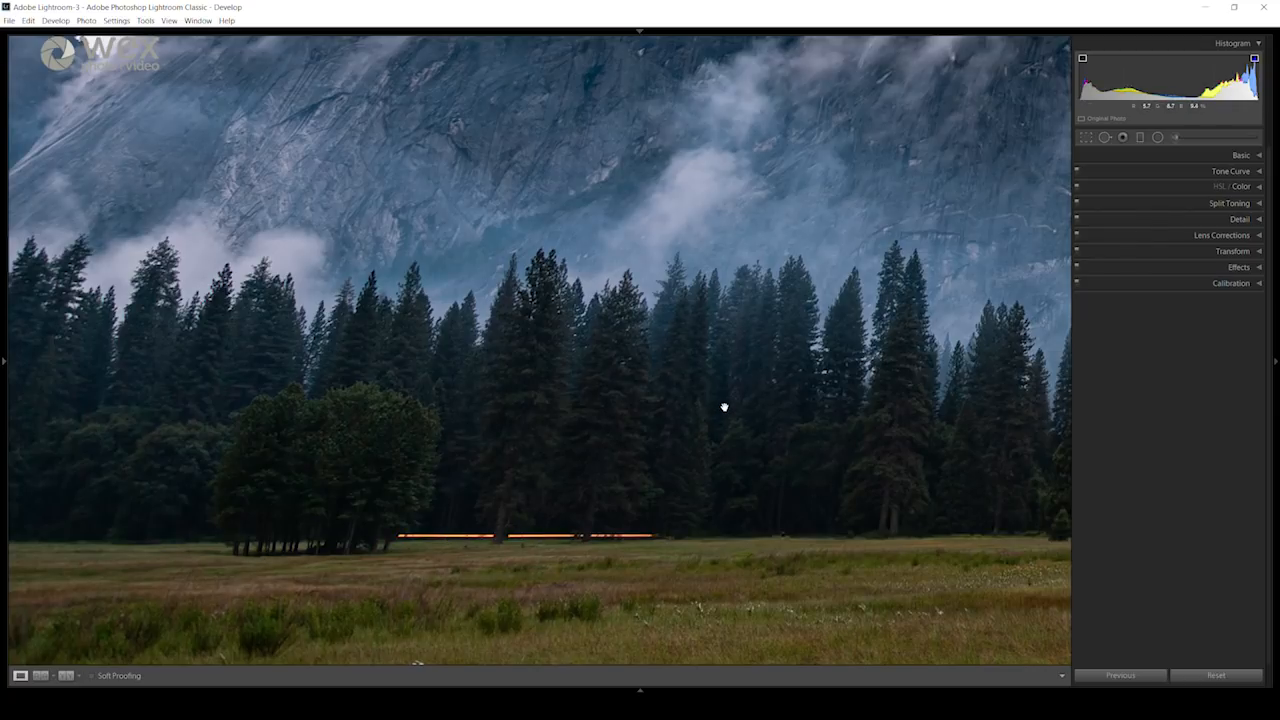
click(1105, 138)
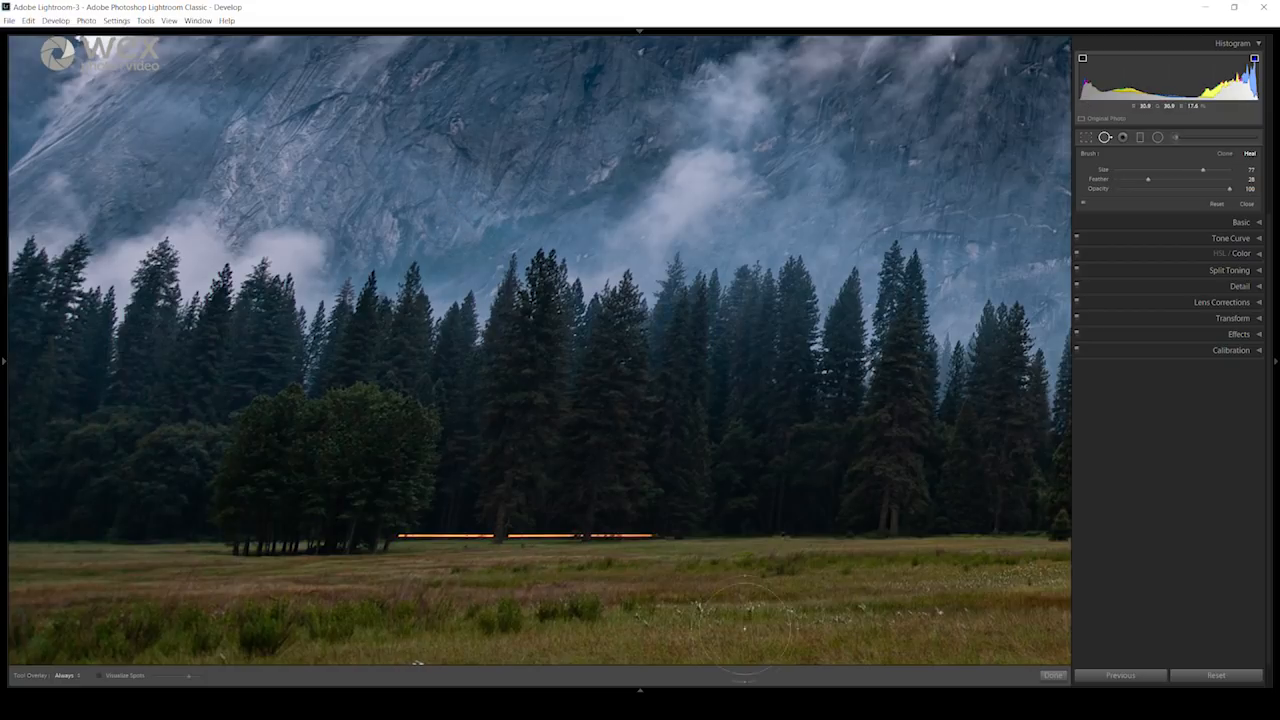
scroll(764, 580, up, 1)
drag(1202, 170, 1141, 171)
key(bracketleft)
key(bracketright)
drag(398, 535, 496, 535)
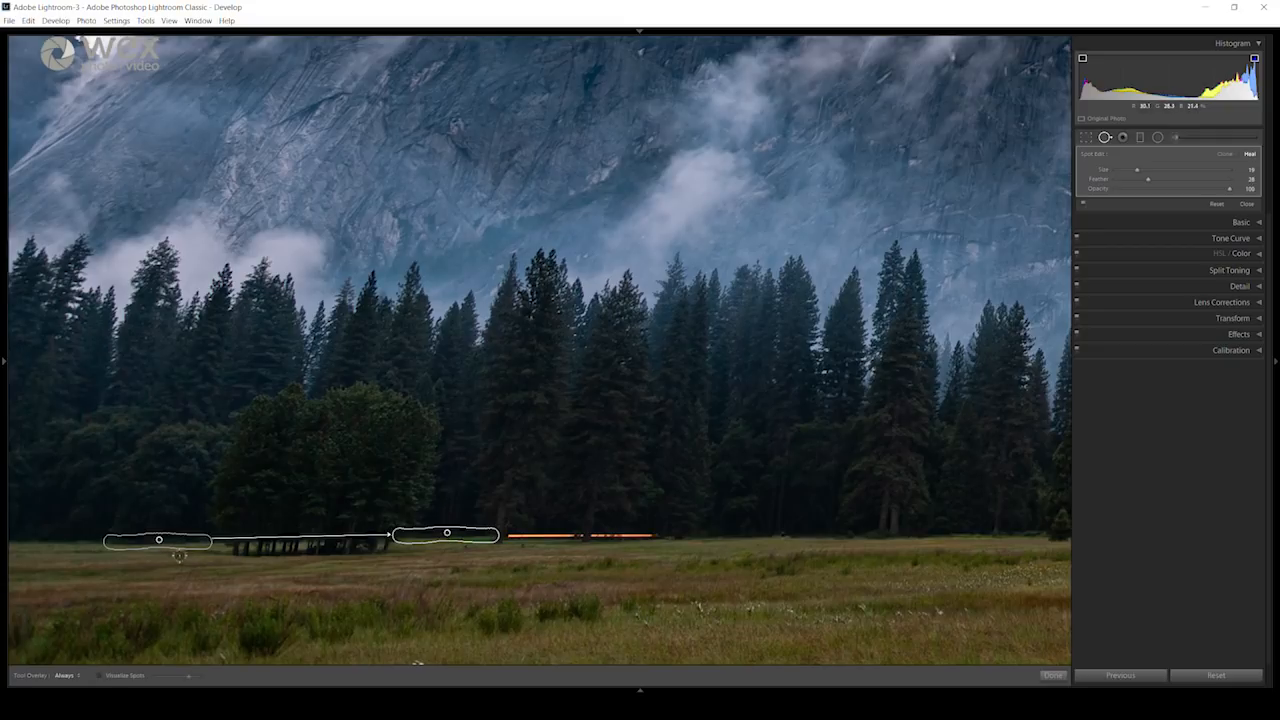
Step: Move the healed stretch's sample to the meadow edge right of the light trail, and undo the last change
mouse_move(158, 540)
mouse_down()
mouse_move(158, 554)
mouse_move(474, 611)
mouse_move(645, 595)
mouse_move(726, 537)
mouse_move(779, 534)
mouse_up()
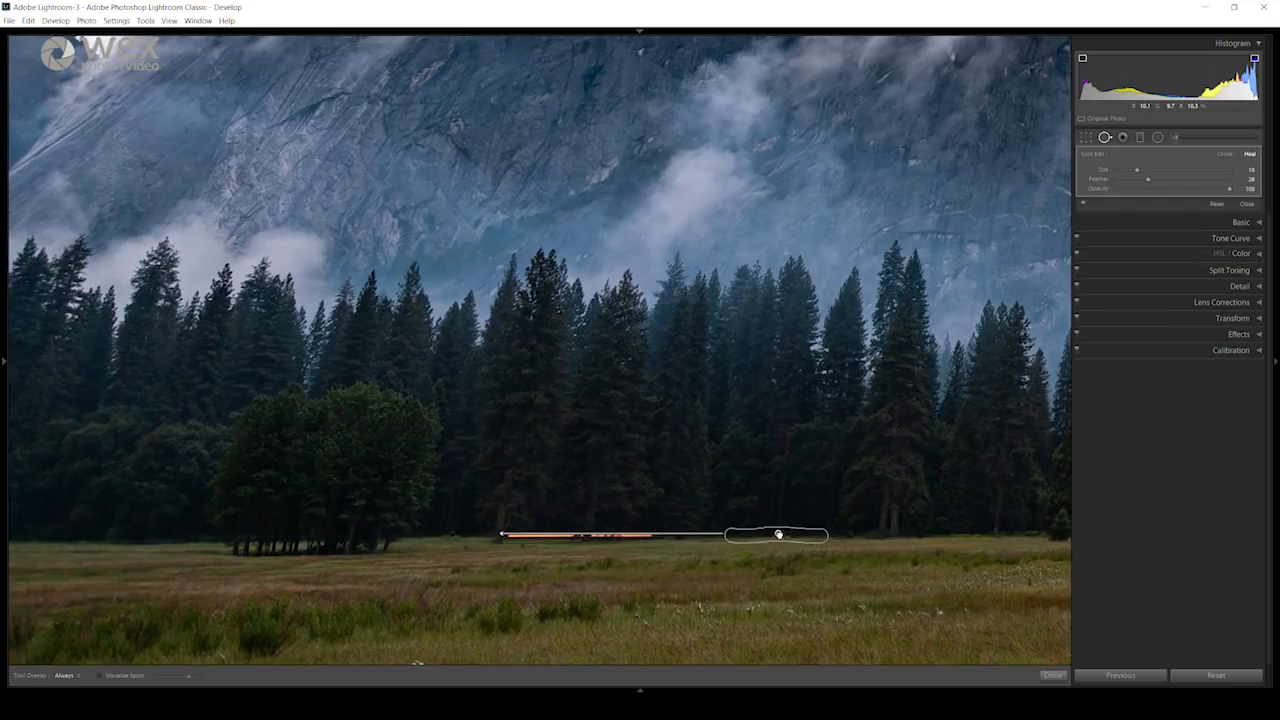
drag(779, 534, 779, 534)
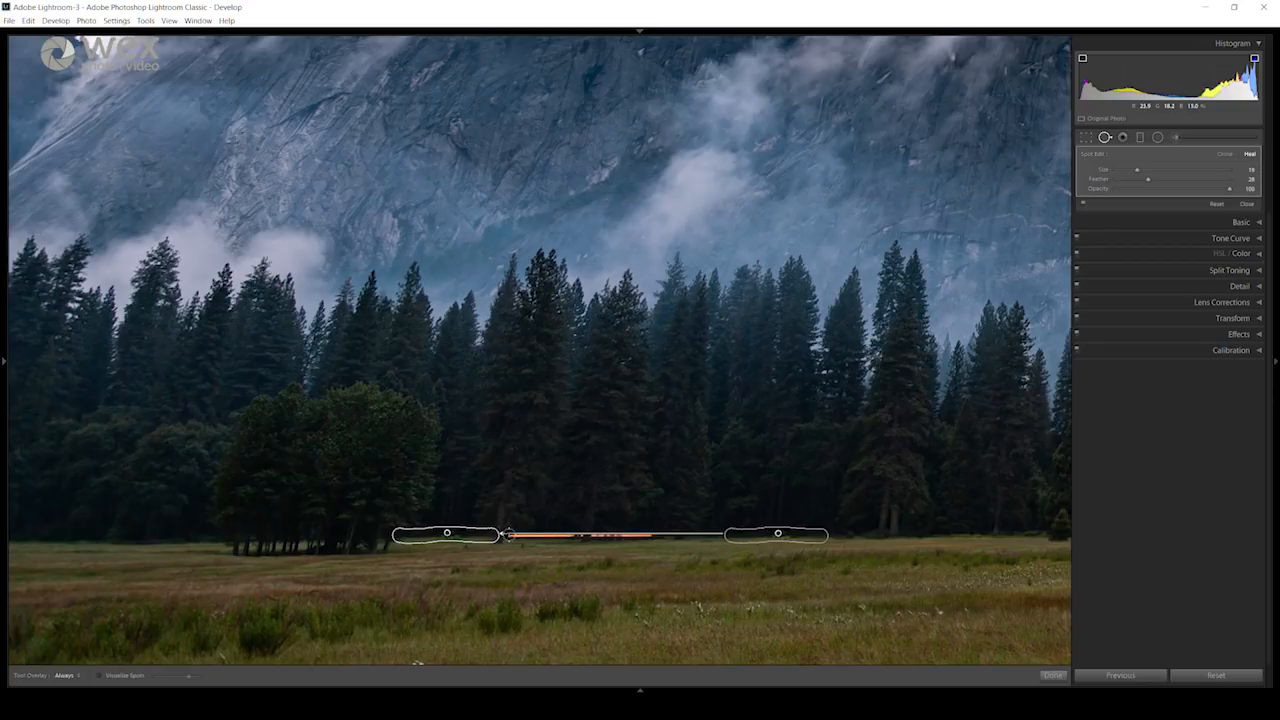
key(ctrl+z)
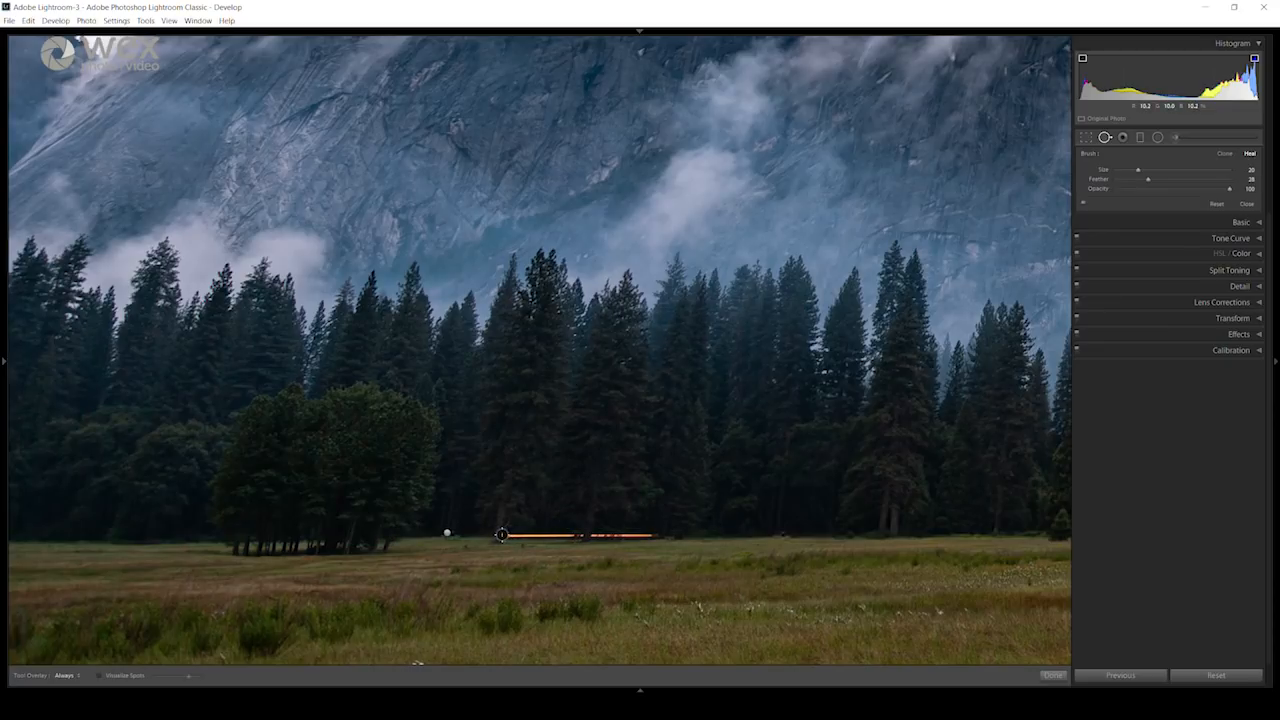
Step: Heal the middle stretch of the light trail and shift its sample slightly upward to line up the meadow's edge
drag(502, 535, 400, 535)
drag(505, 535, 588, 537)
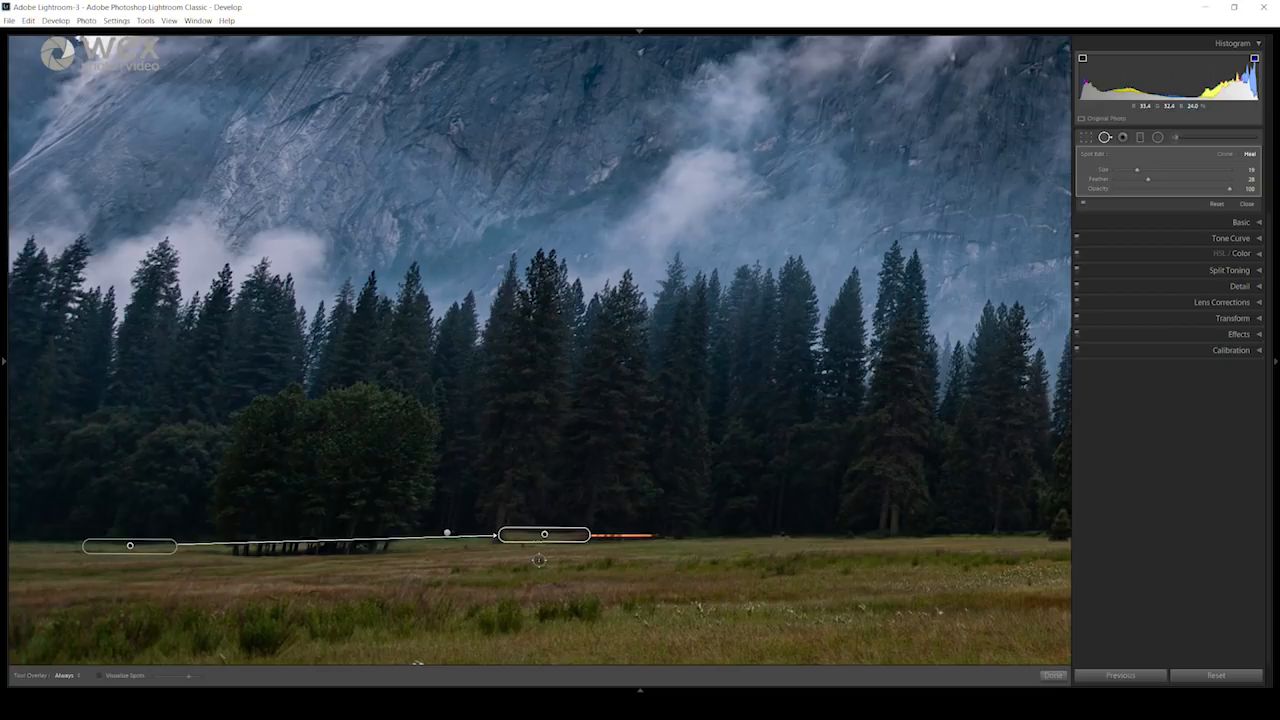
drag(130, 547, 130, 542)
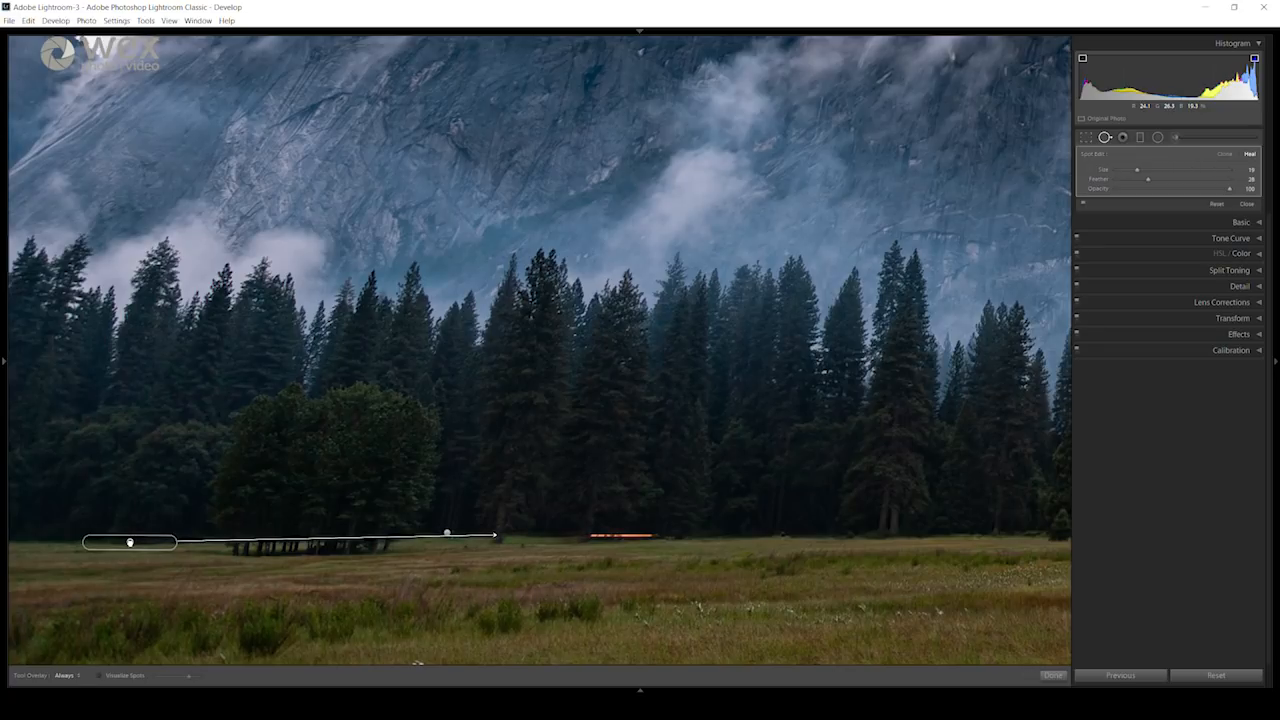
drag(130, 542, 130, 541)
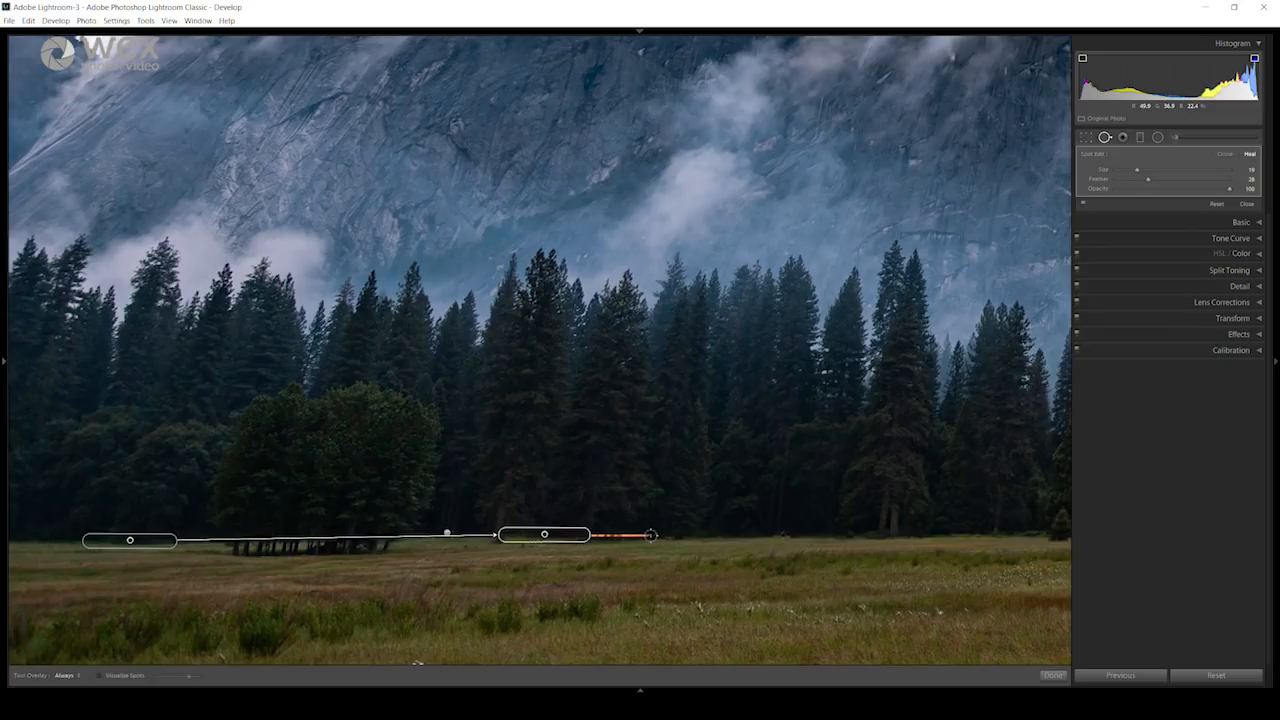
Step: Heal the remaining right end of the orange light trail and close Spot Removal
drag(651, 536, 592, 535)
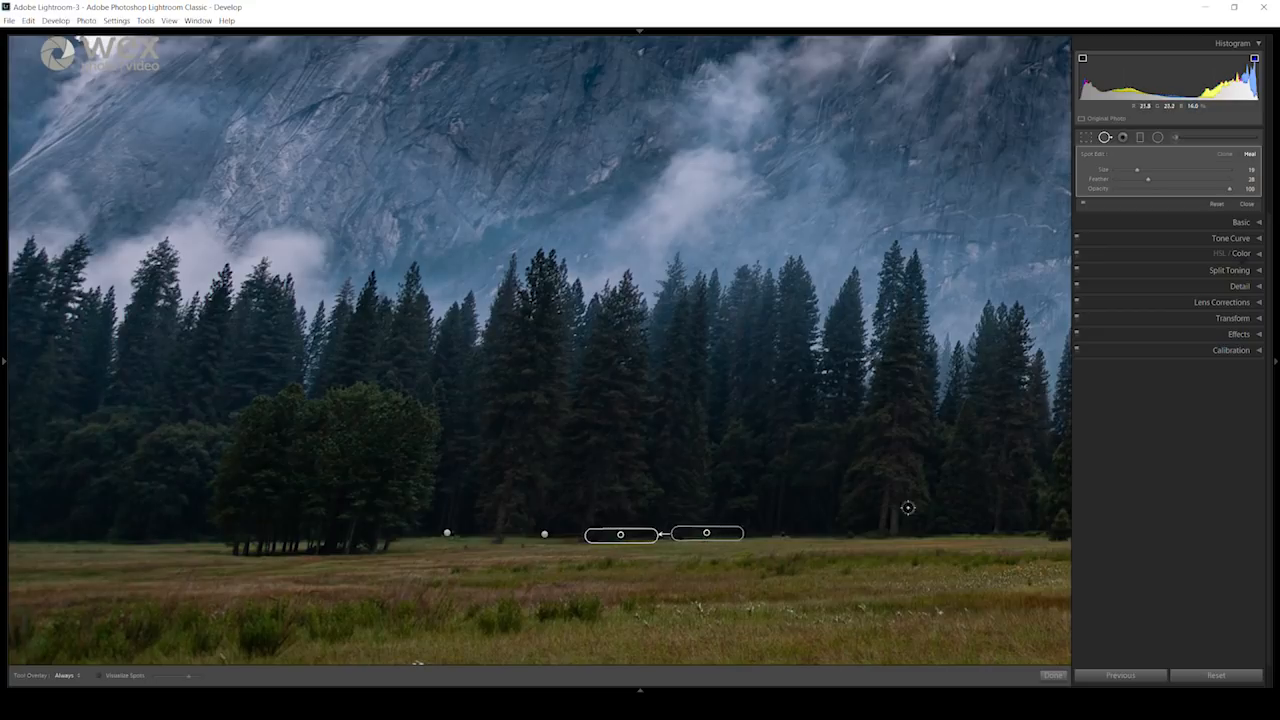
click(1105, 137)
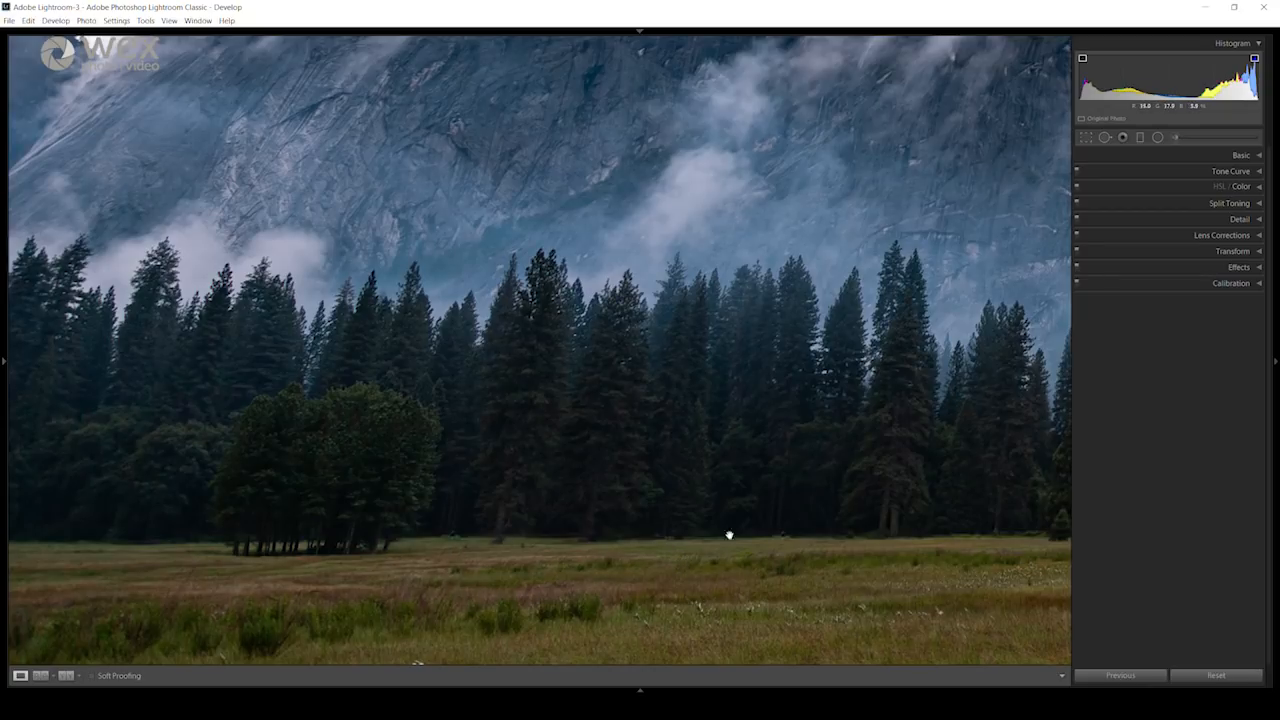
key(Right)
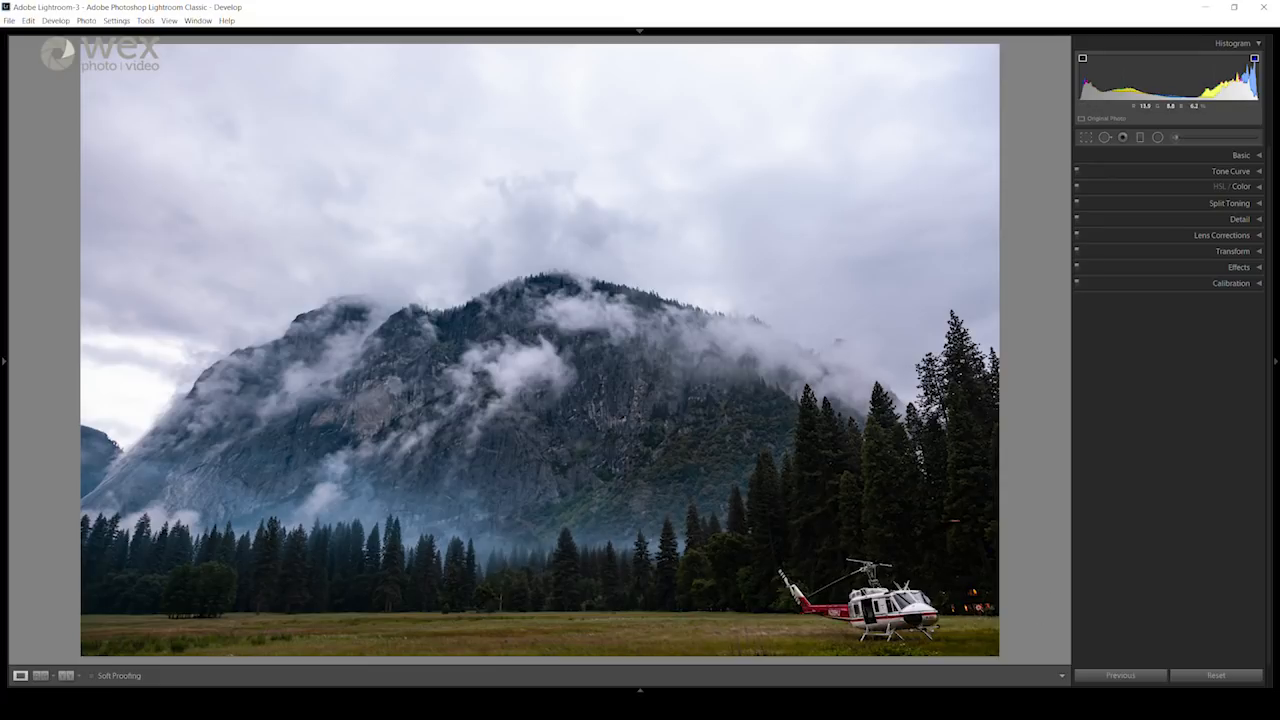
Step: Heal the orange streak in the trees above the helicopter at brush size 34, sampling from the trees just above it
click(968, 605)
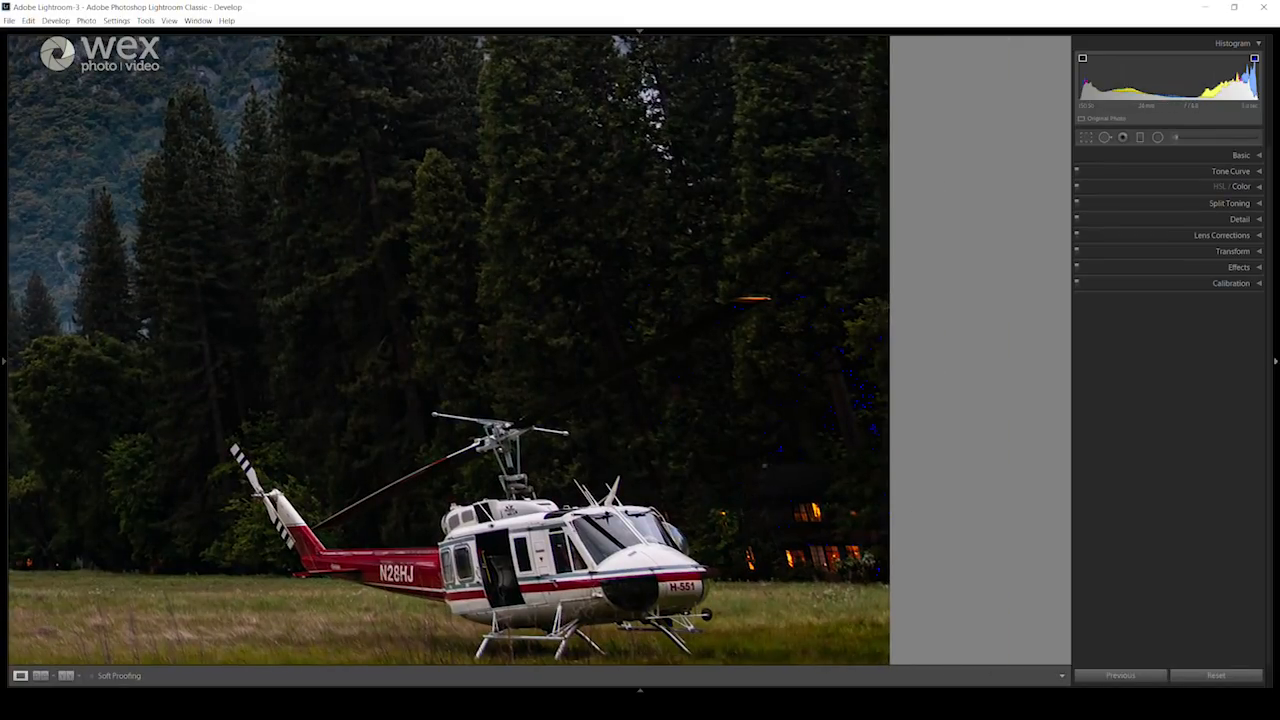
click(1106, 138)
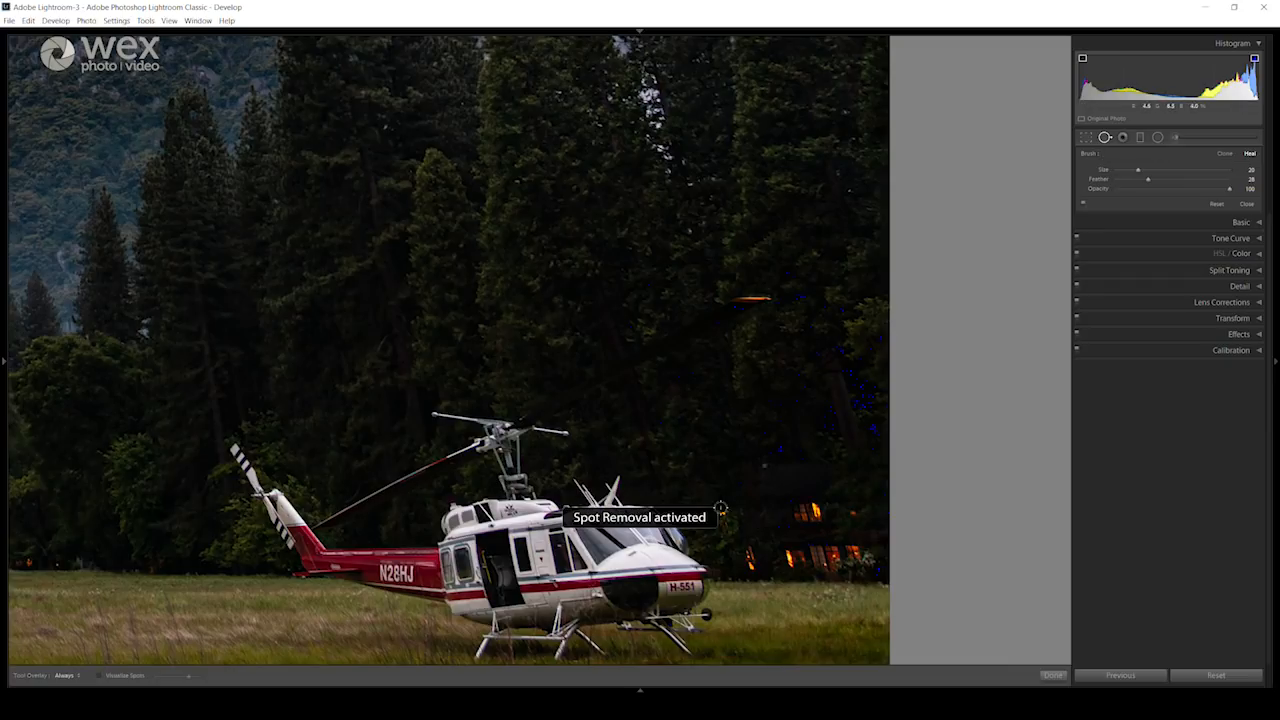
scroll(724, 512, up, 5)
scroll(724, 512, up, 2)
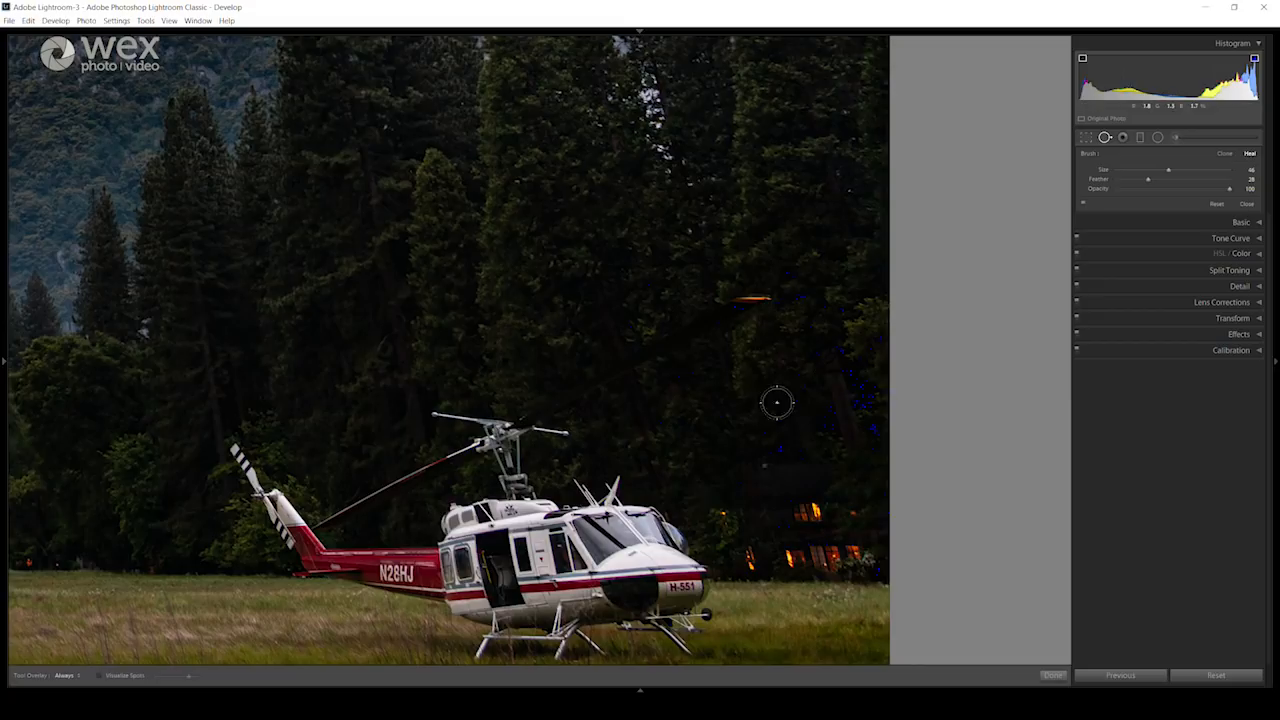
scroll(722, 513, down, 3)
drag(738, 298, 762, 295)
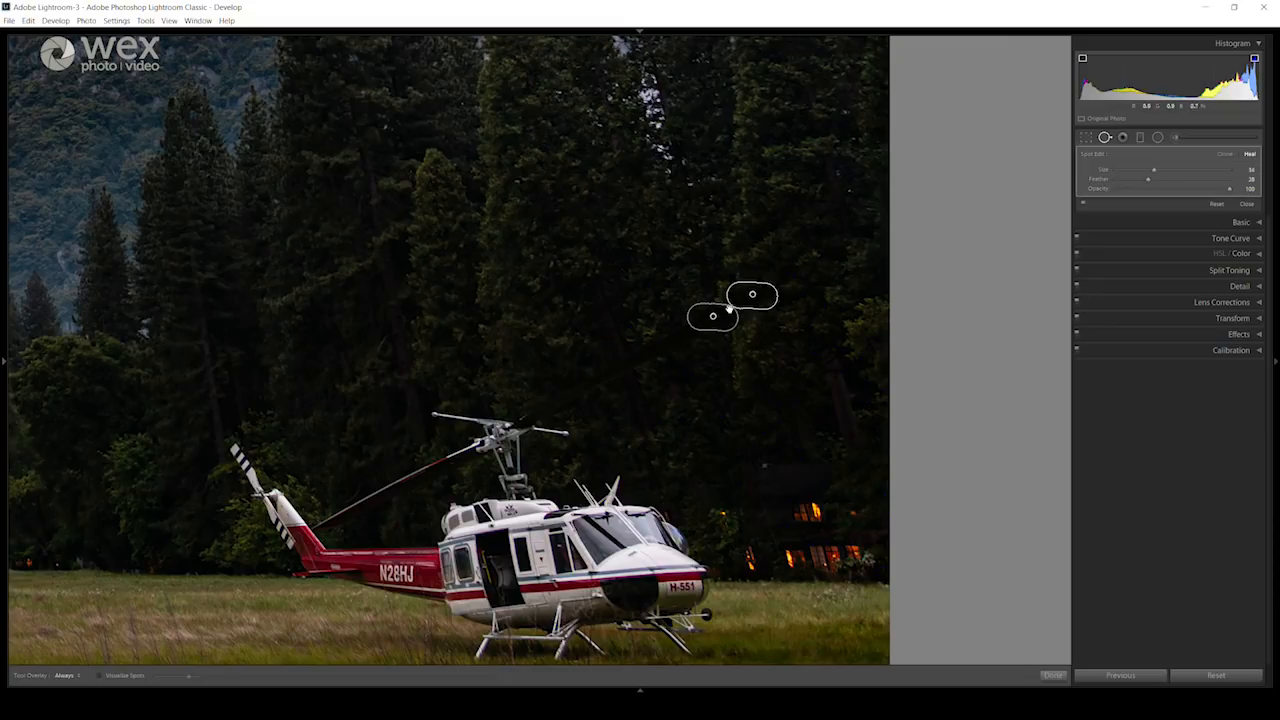
mouse_move(713, 317)
mouse_down()
mouse_move(766, 222)
mouse_move(790, 229)
mouse_up()
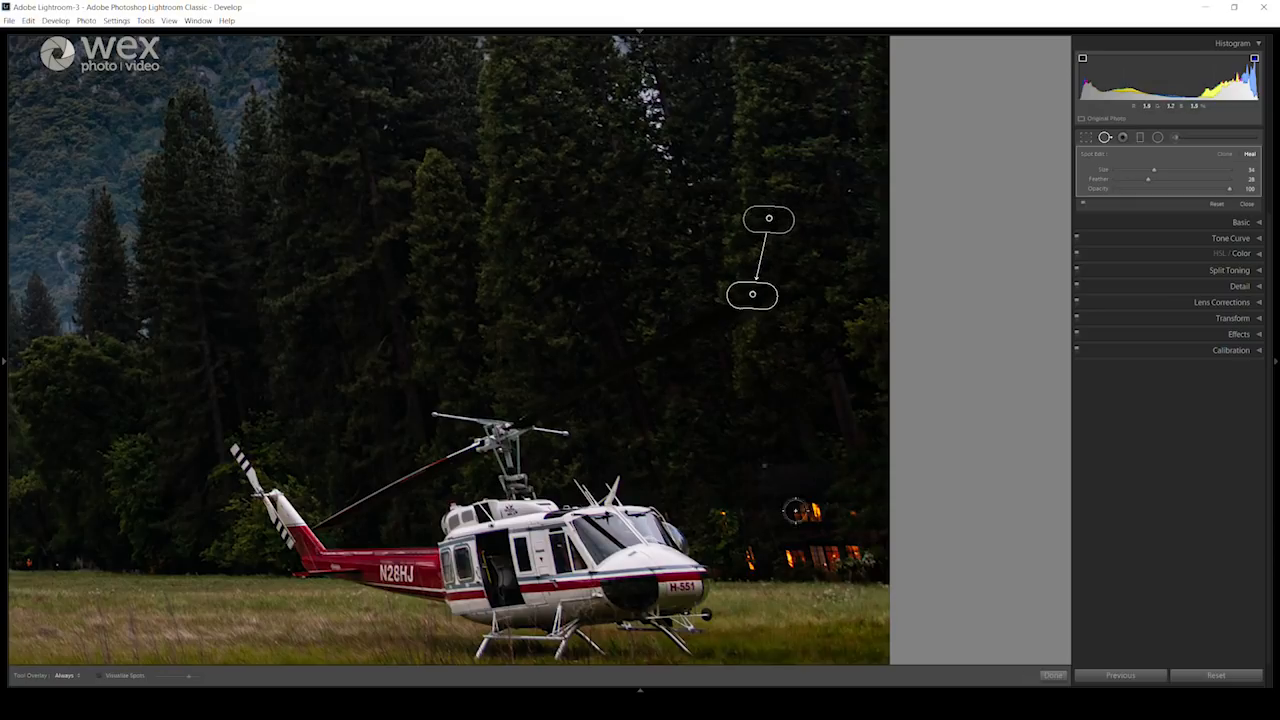
Step: Heal the small light beside the cockpit at size 44 and the larger light at size 56, sampling dark trees above
scroll(724, 520, up, 3)
click(724, 520)
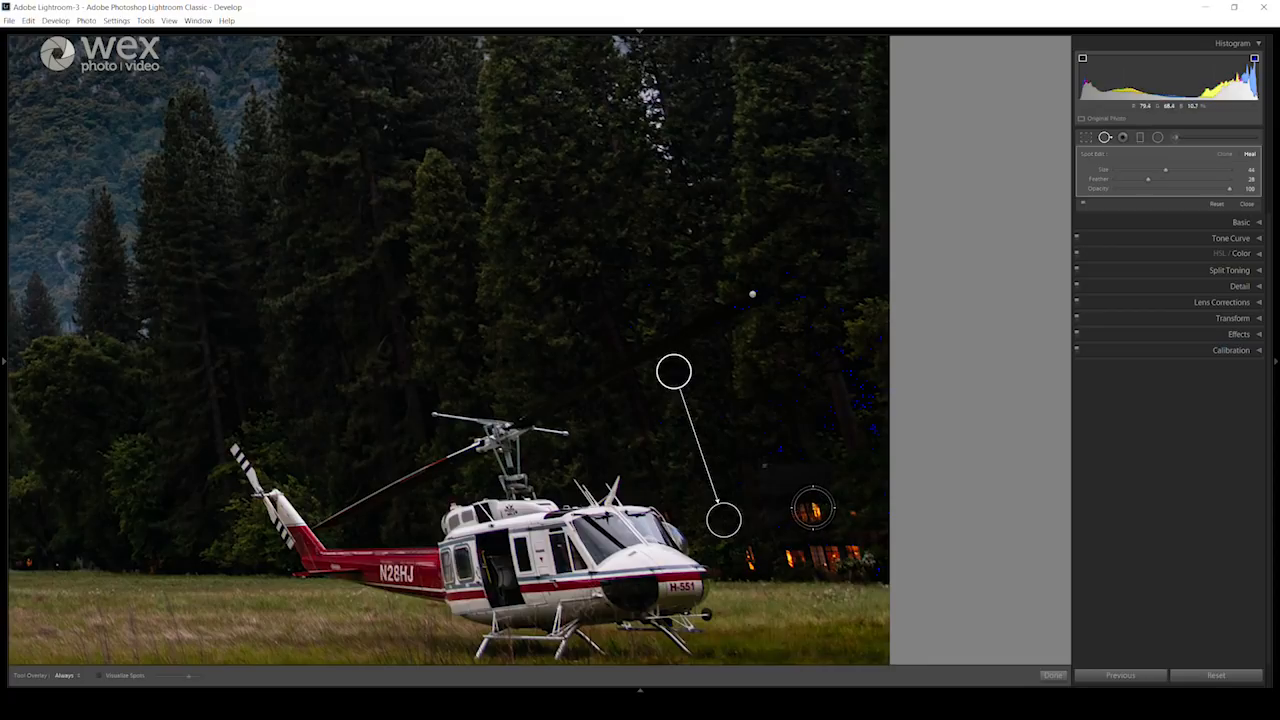
click(808, 512)
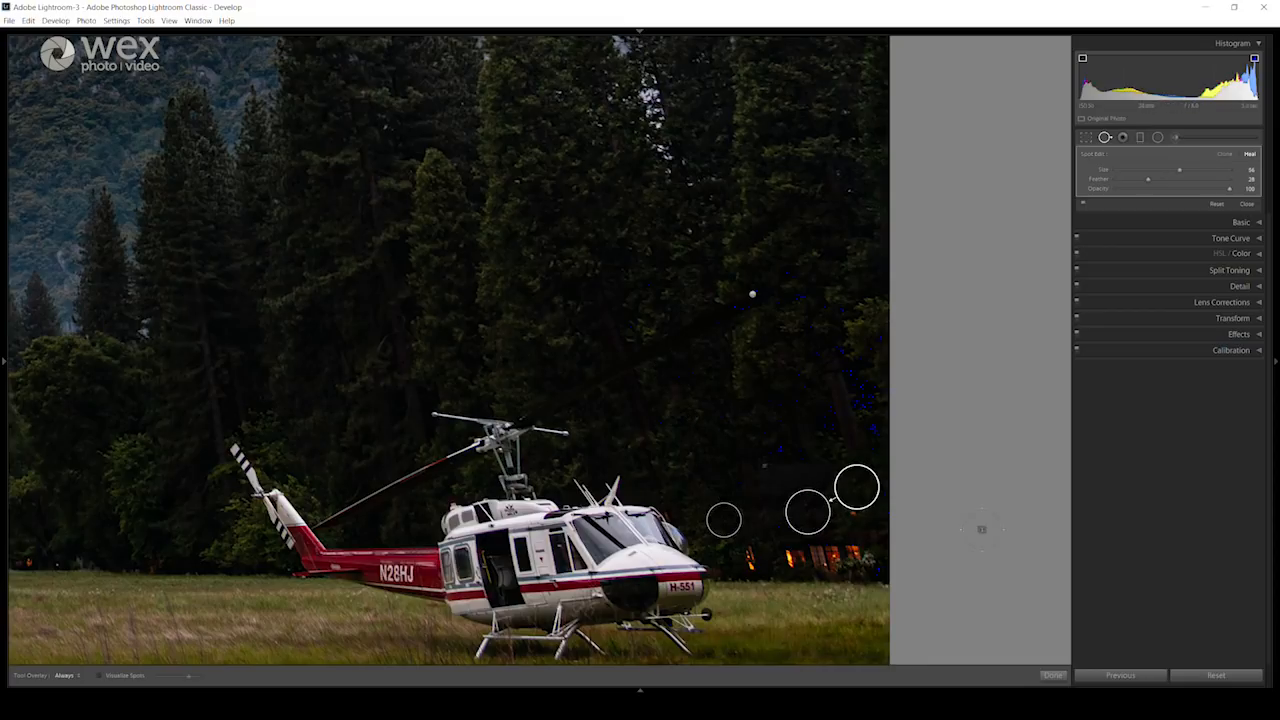
drag(856, 486, 794, 424)
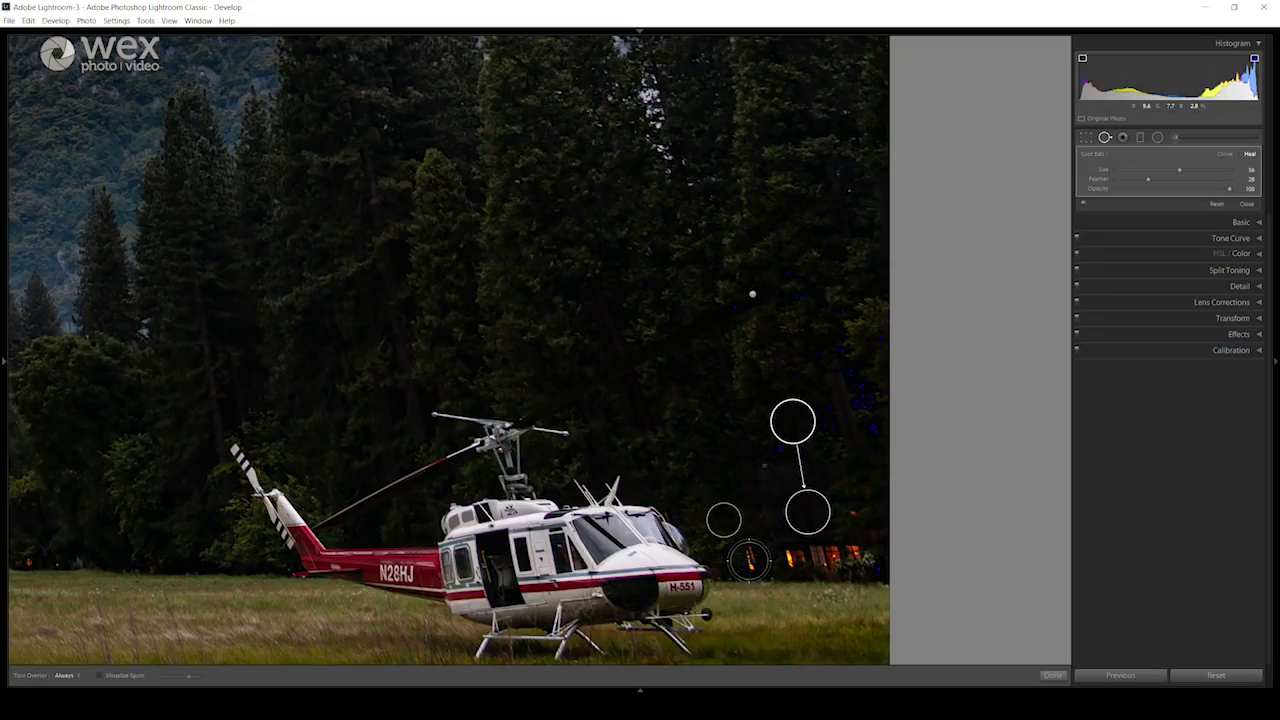
Step: Heal the lower row of orange lights behind the helicopter from the dark trees above, and the small leftover light at size 19
click(749, 560)
drag(753, 514, 746, 466)
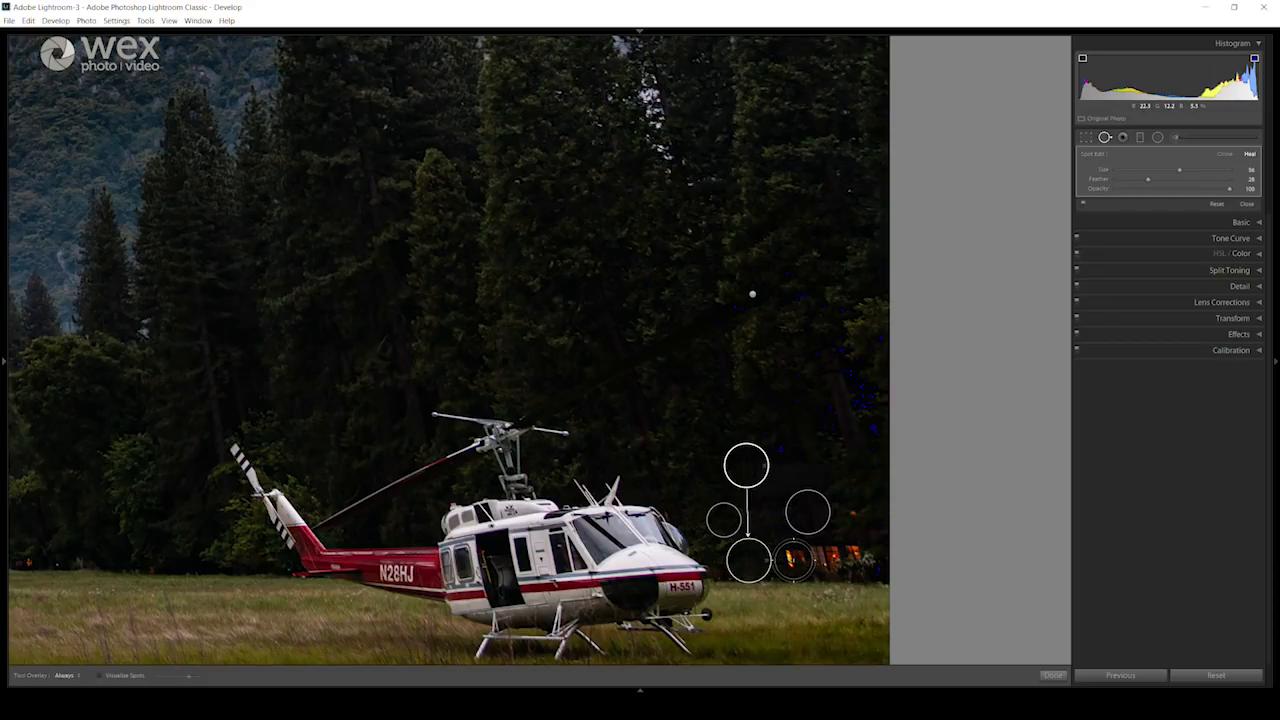
drag(793, 560, 854, 560)
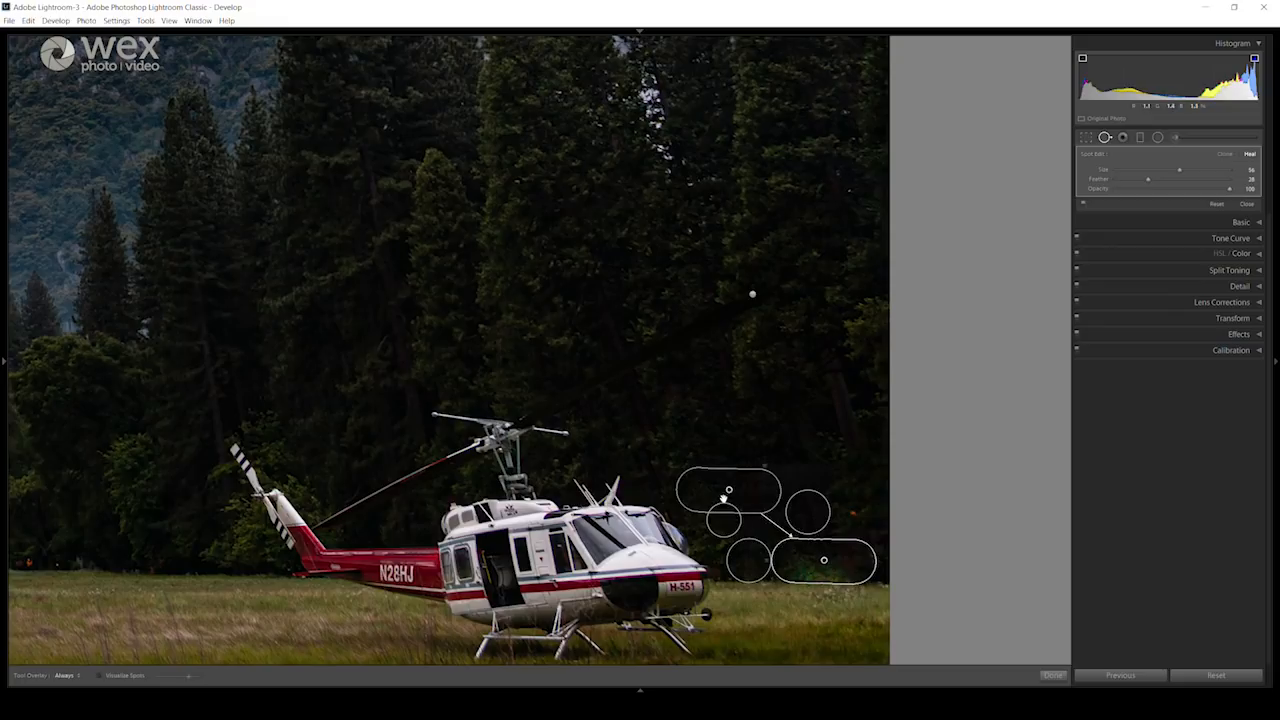
drag(732, 472, 749, 443)
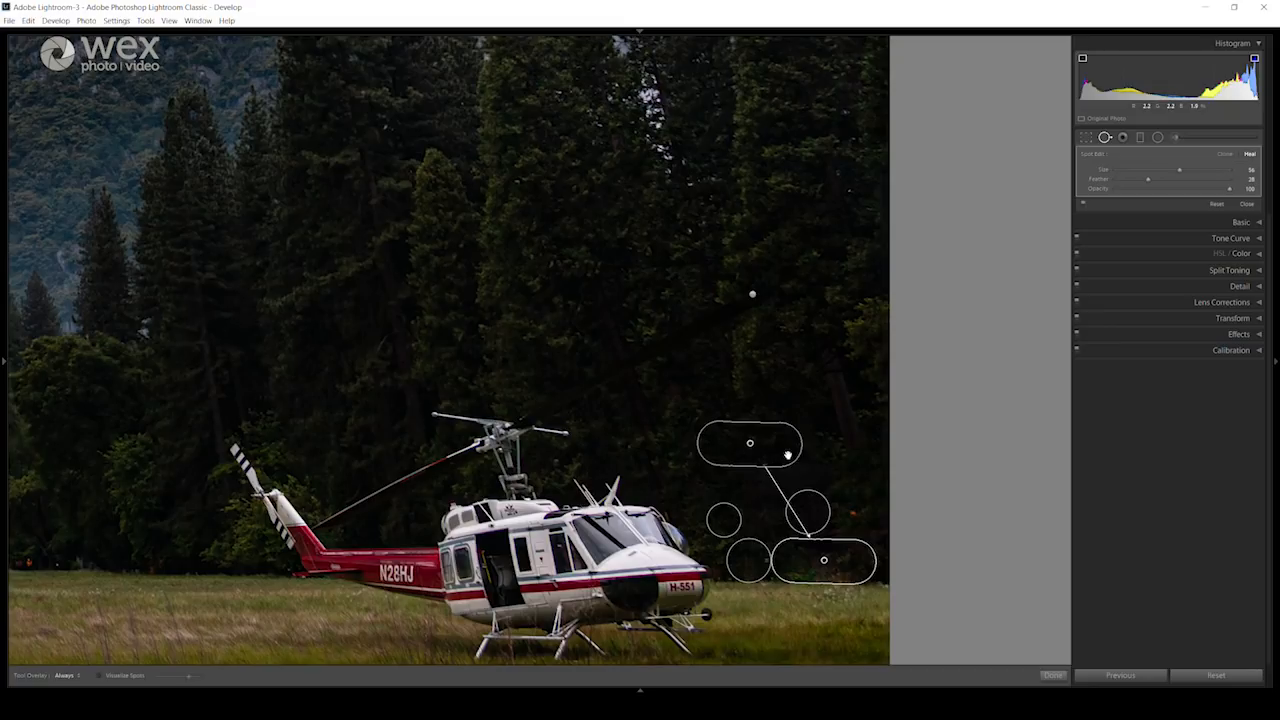
click(855, 516)
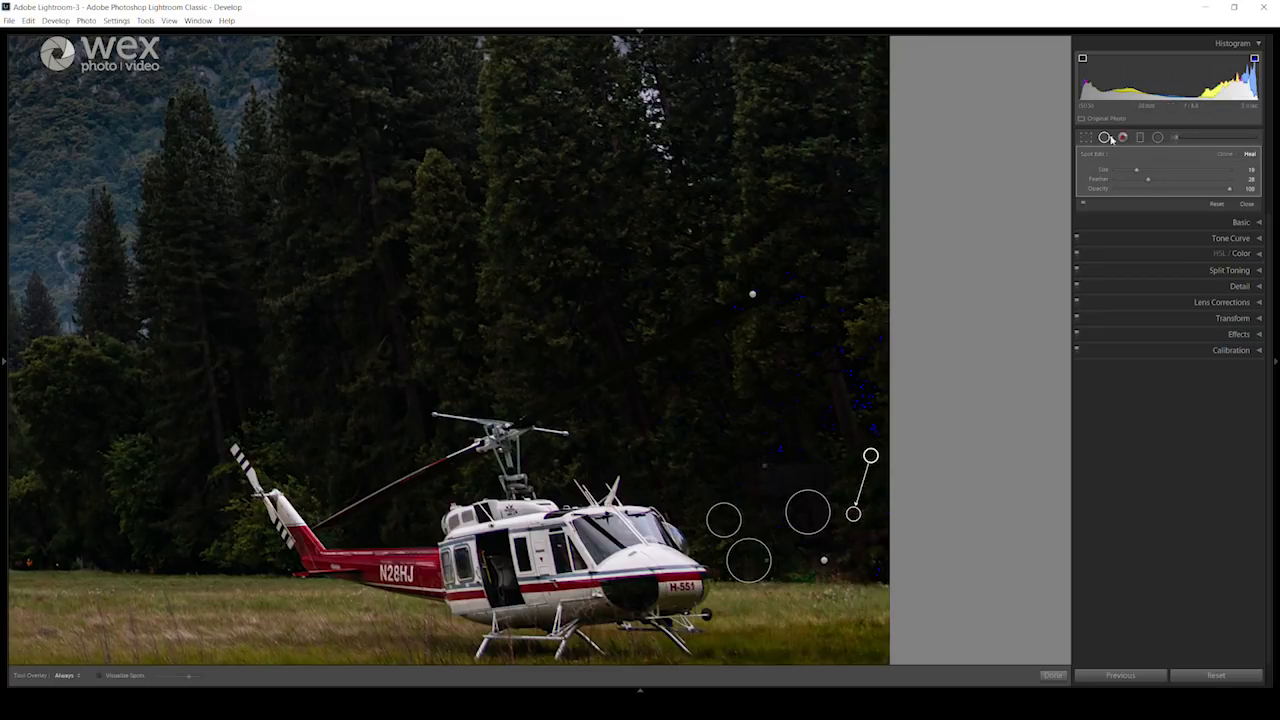
Step: Raise Blacks to +6 and review the healed spots across the whole photo, leaving Spot Removal closed
click(1241, 222)
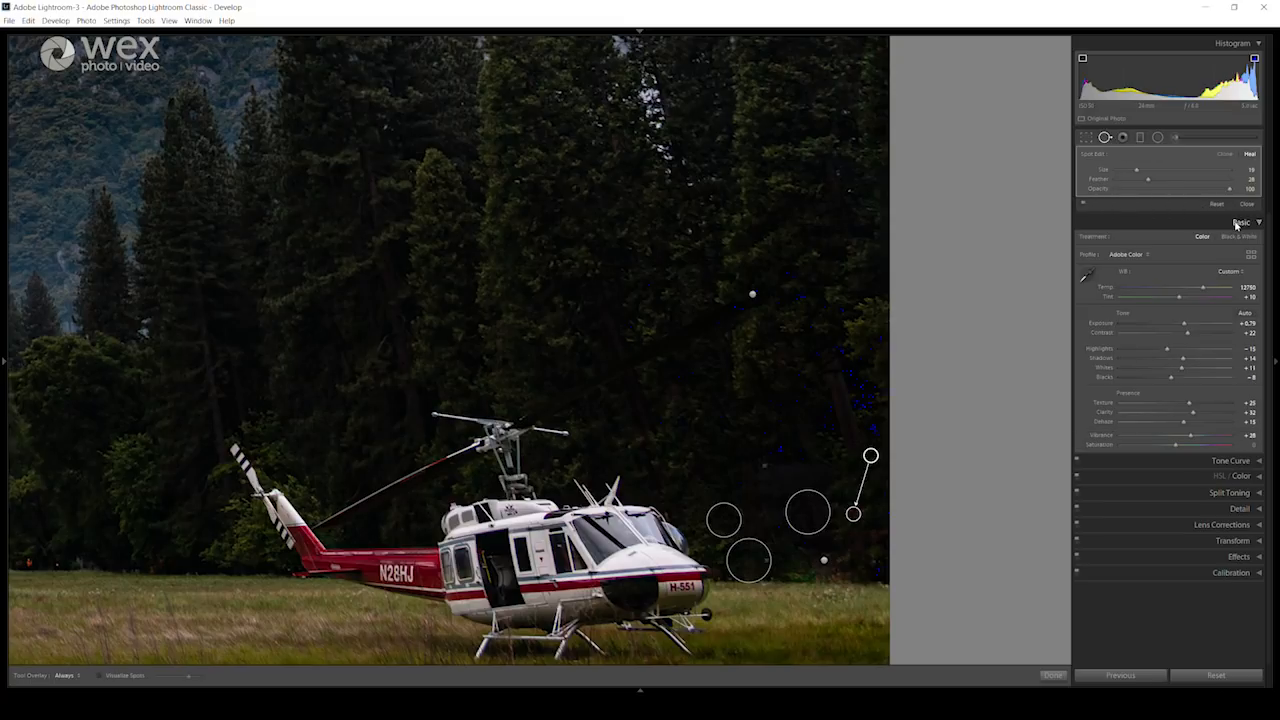
drag(1172, 377, 1180, 380)
click(1105, 138)
click(713, 452)
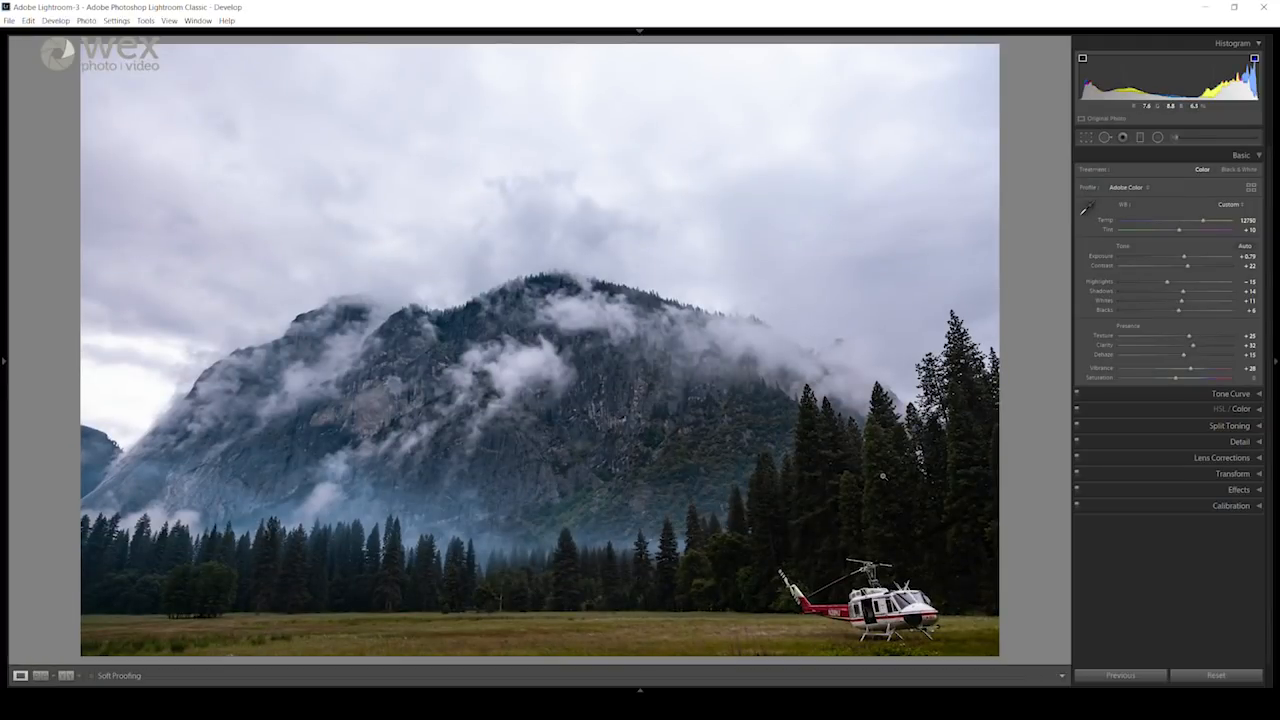
click(1105, 138)
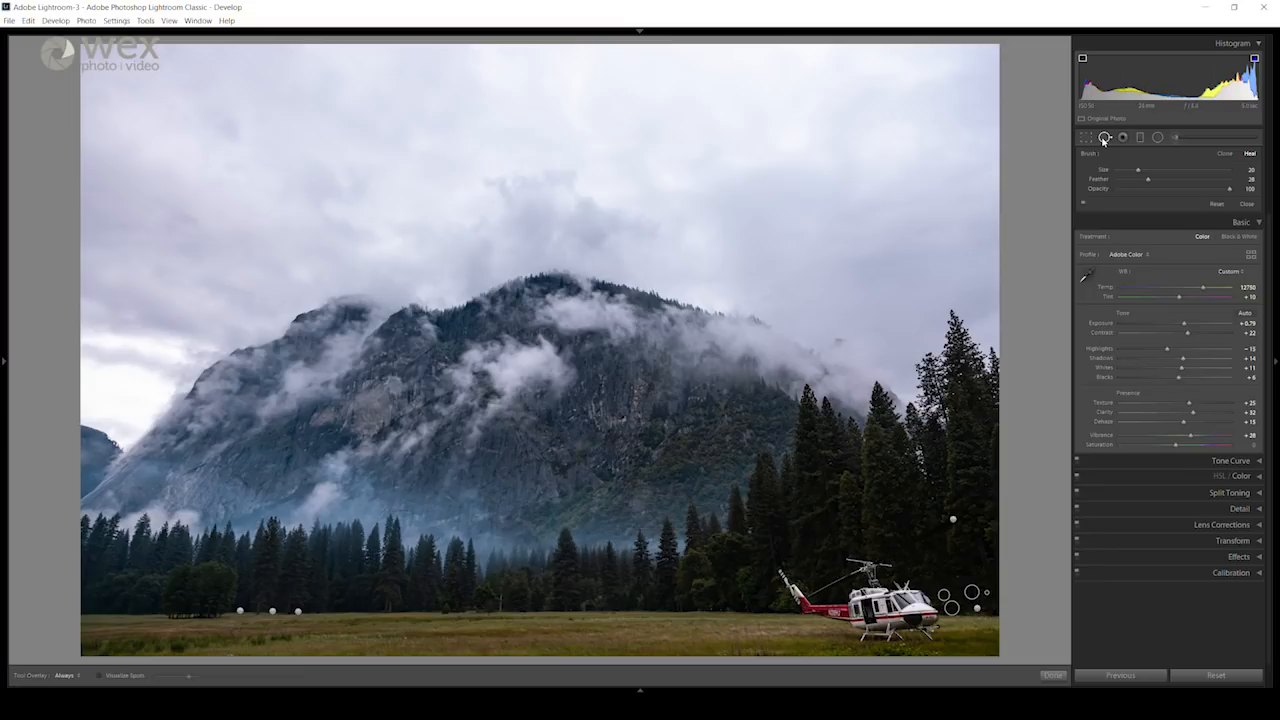
click(1105, 138)
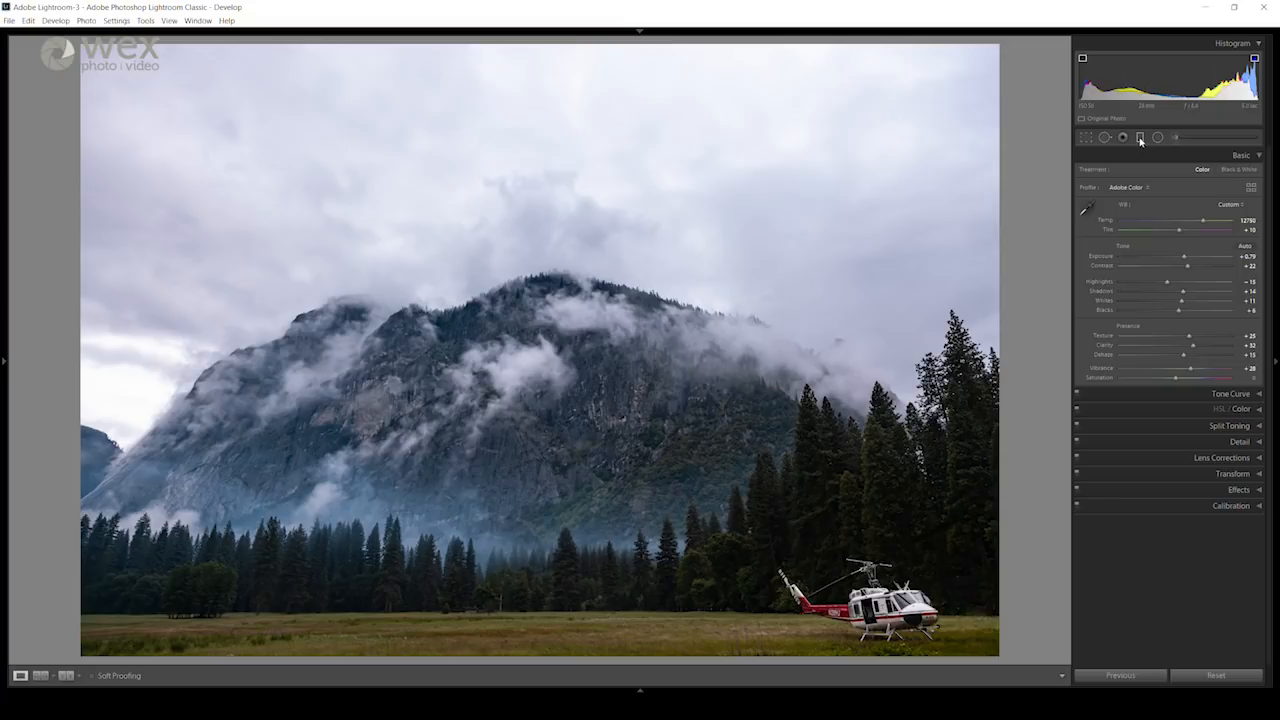
Step: Add a graduated filter with Exposure -0.89 from the upper sky down to the tree line, tilted slightly upward to the right
click(1140, 138)
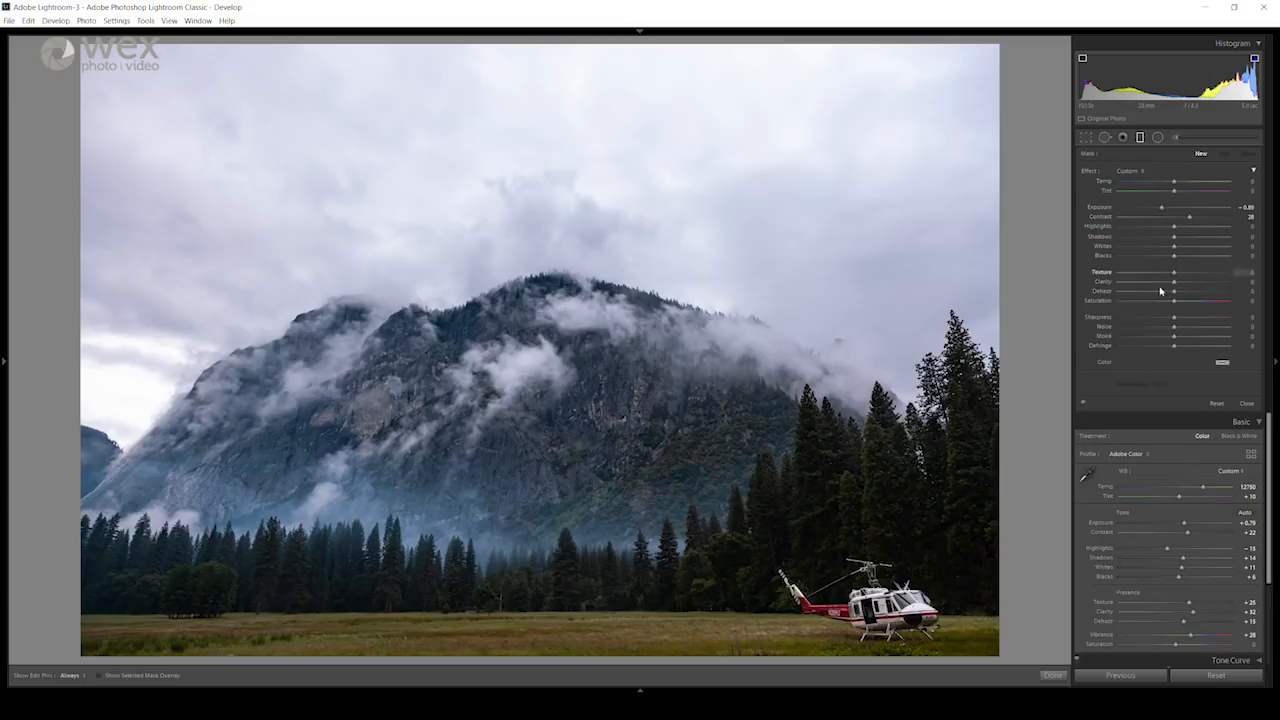
click(1140, 137)
drag(552, 183, 558, 576)
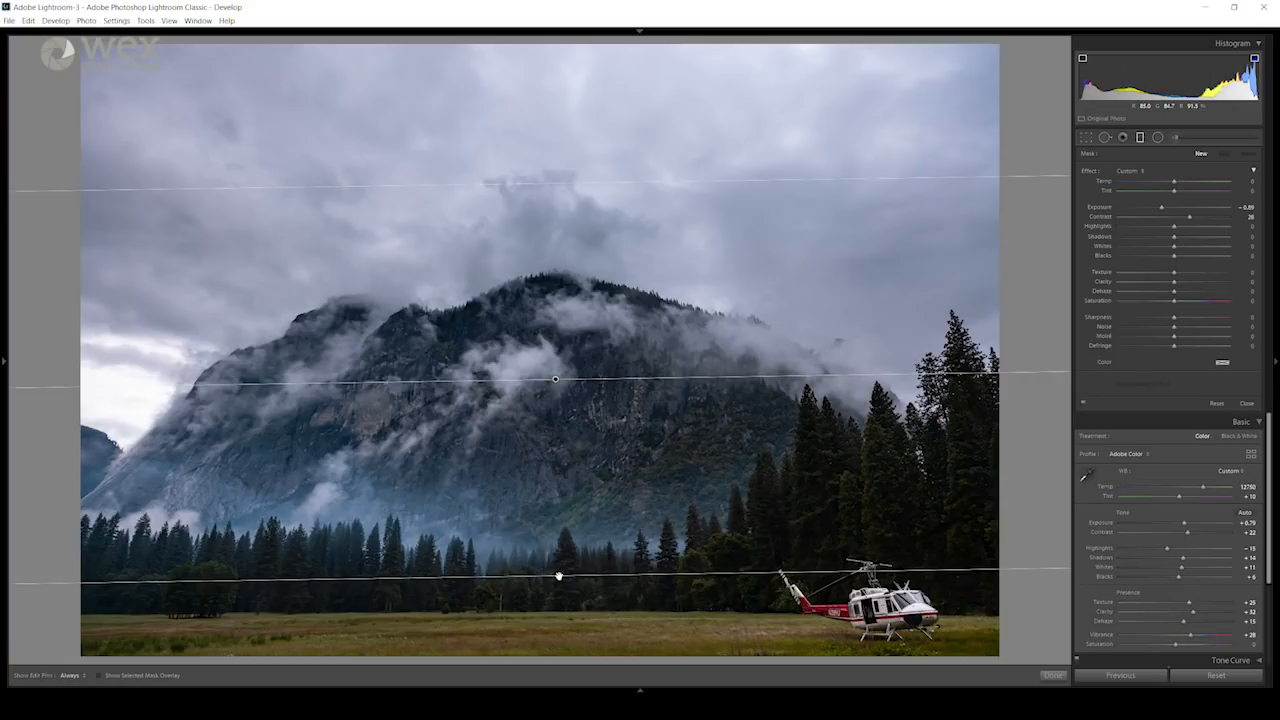
drag(558, 576, 581, 569)
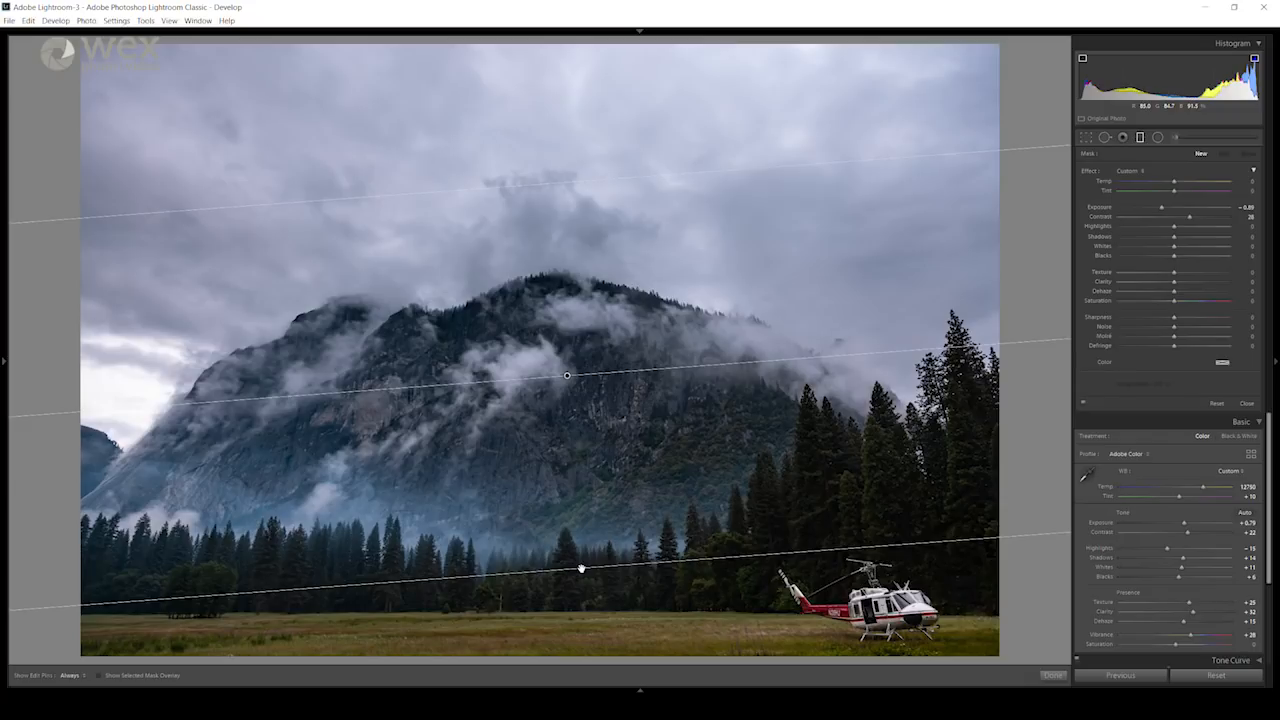
drag(581, 569, 581, 569)
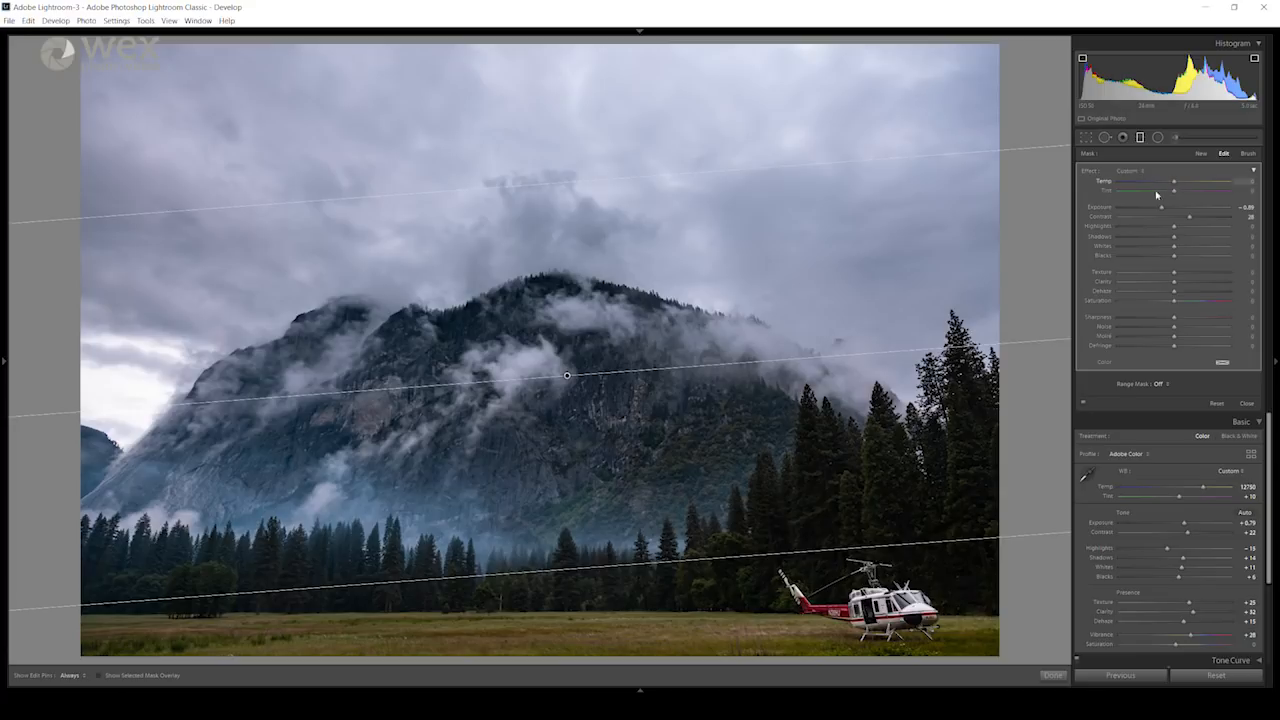
Step: Set the graduated filter's Highlights to -3, Shadows to -25, Whites to -17 and Blacks to -21
mouse_move(1174, 229)
mouse_down()
mouse_move(1185, 229)
mouse_move(1160, 239)
mouse_up()
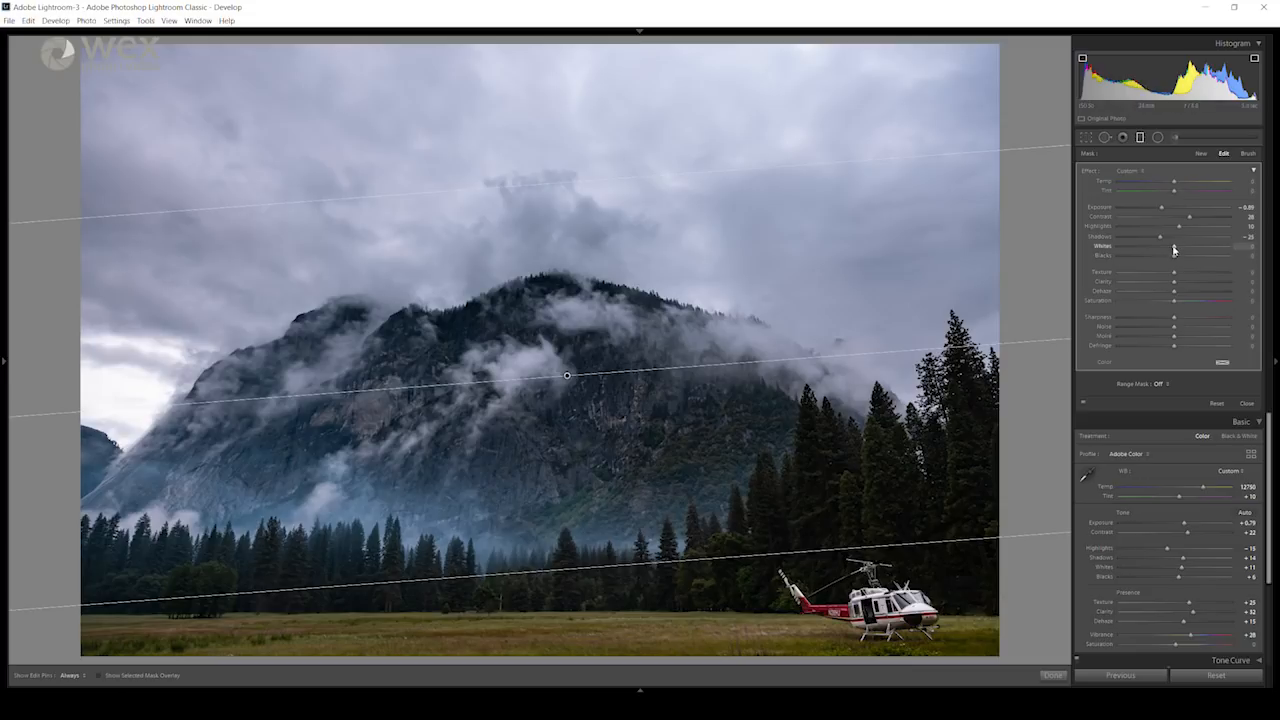
drag(1176, 249, 1166, 246)
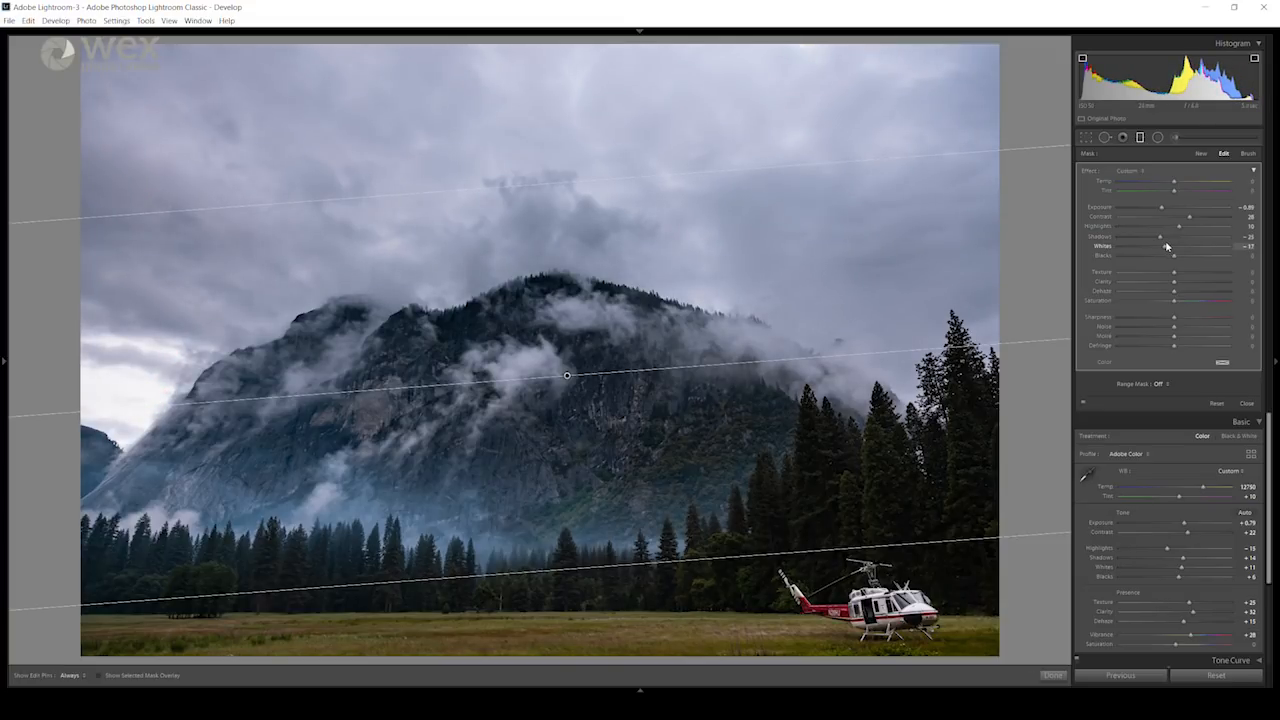
drag(1178, 227, 1171, 228)
drag(1174, 257, 1176, 259)
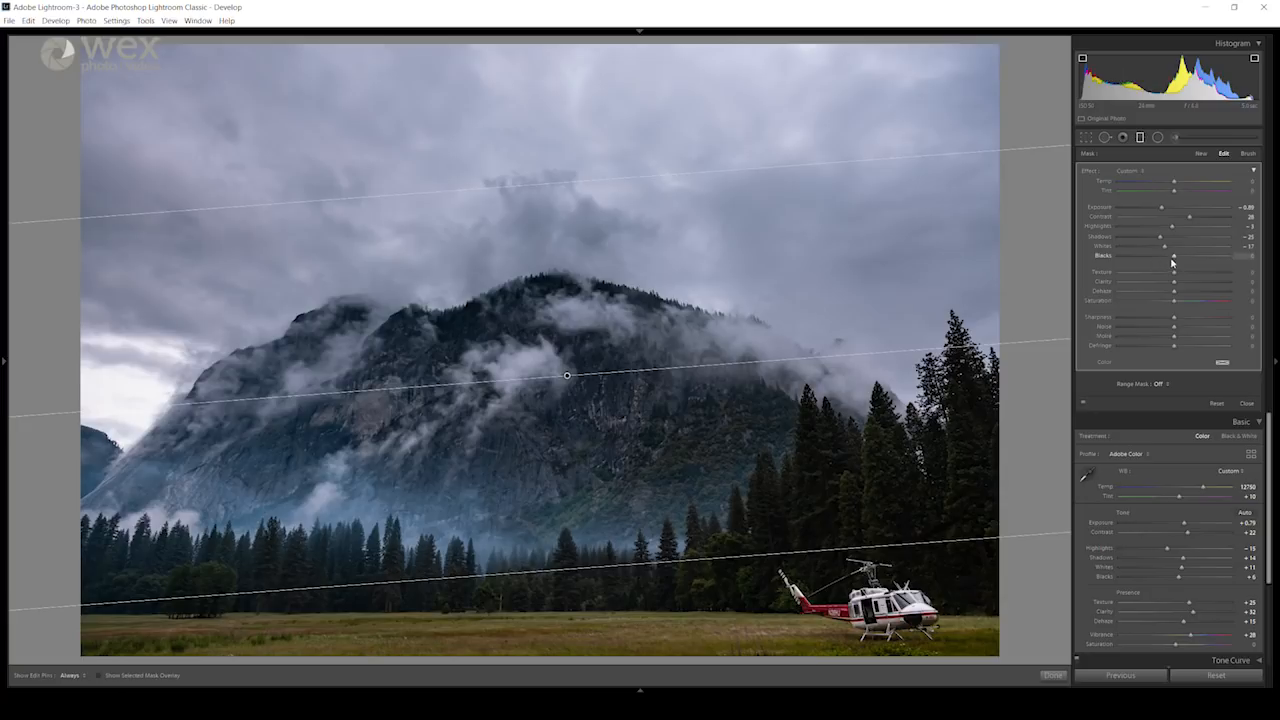
drag(1175, 257, 1161, 257)
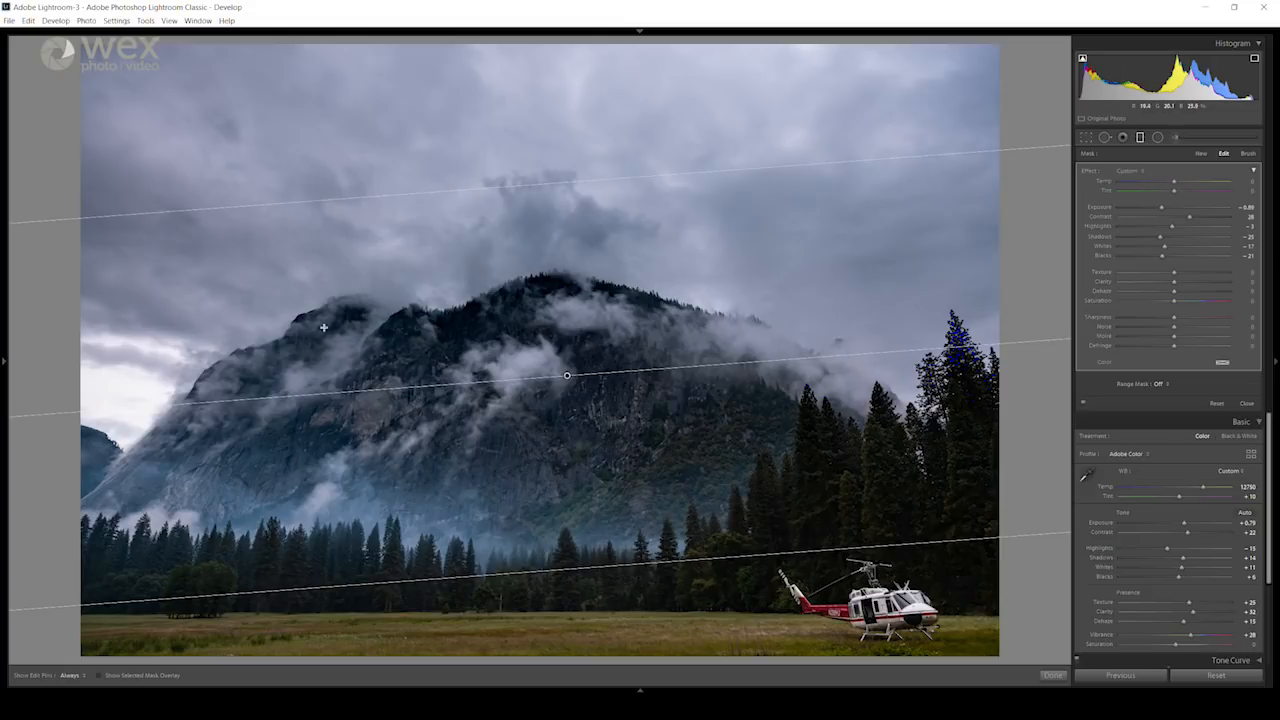
Step: Limit the graduated filter with a Luminance range mask at Range 47/100, checking the luminance mask while adjusting it
click(1167, 387)
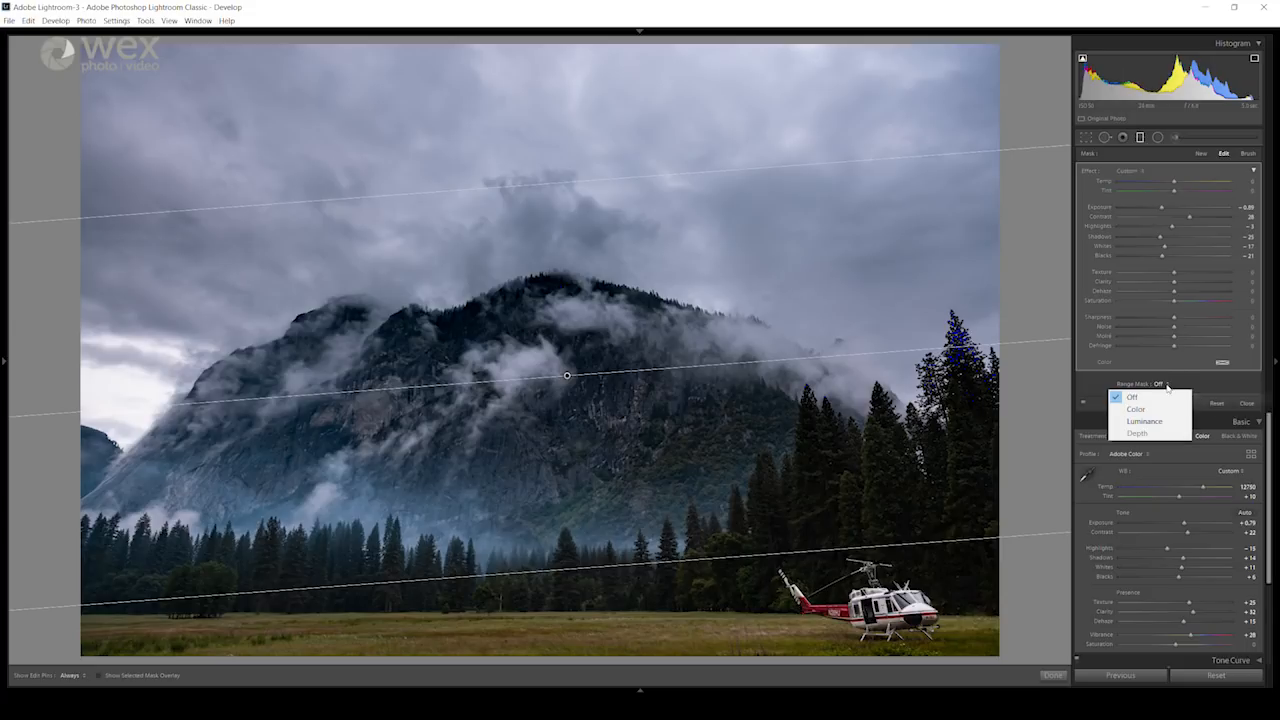
click(1148, 423)
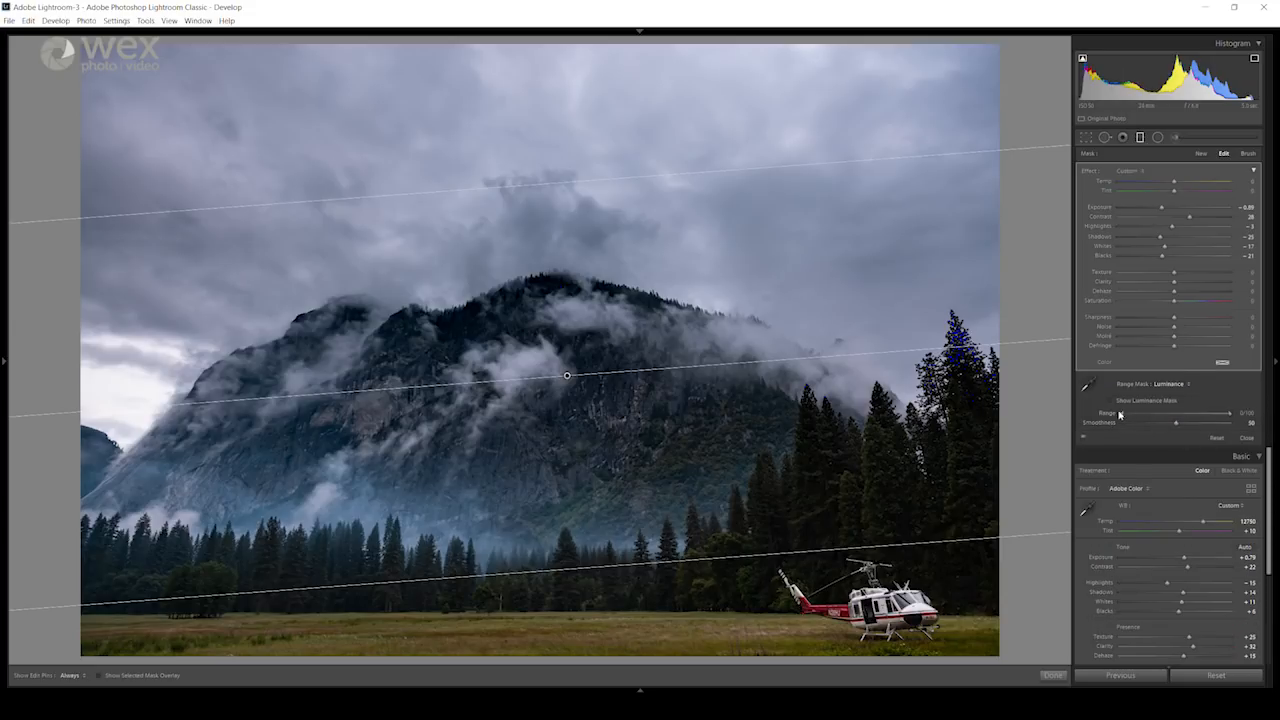
drag(1123, 415, 1144, 416)
click(1110, 401)
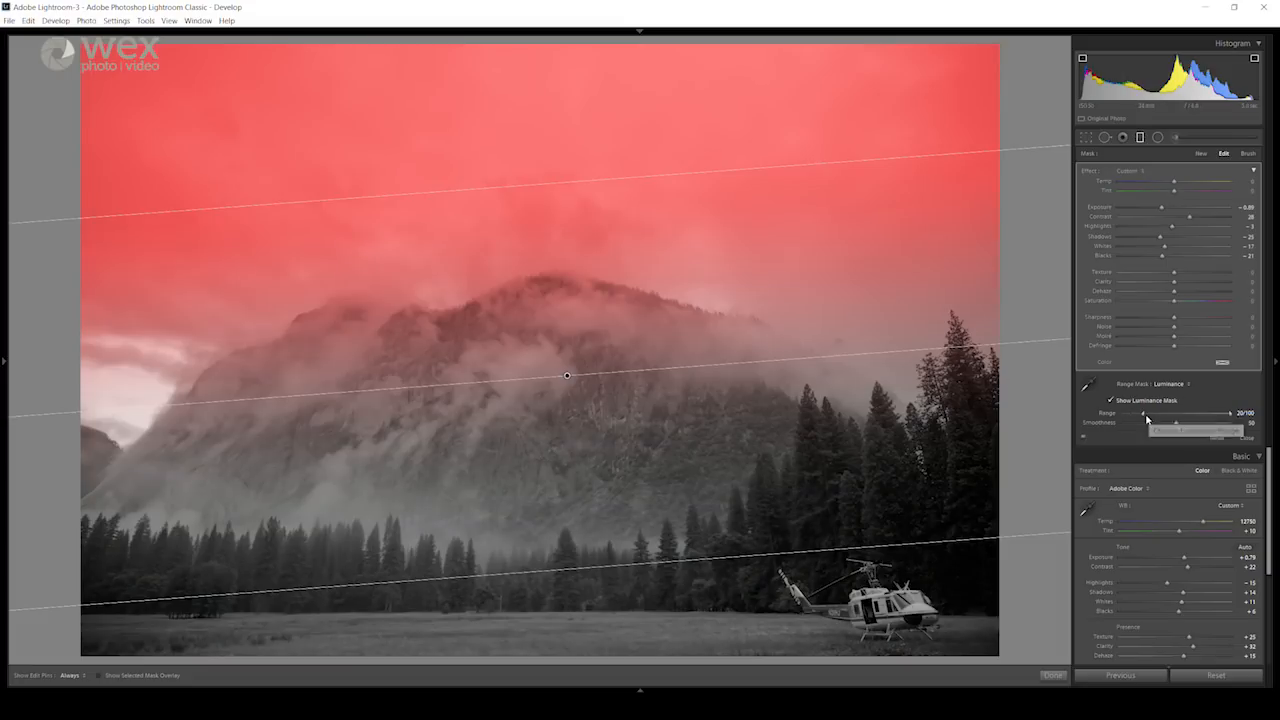
drag(1143, 415, 1173, 417)
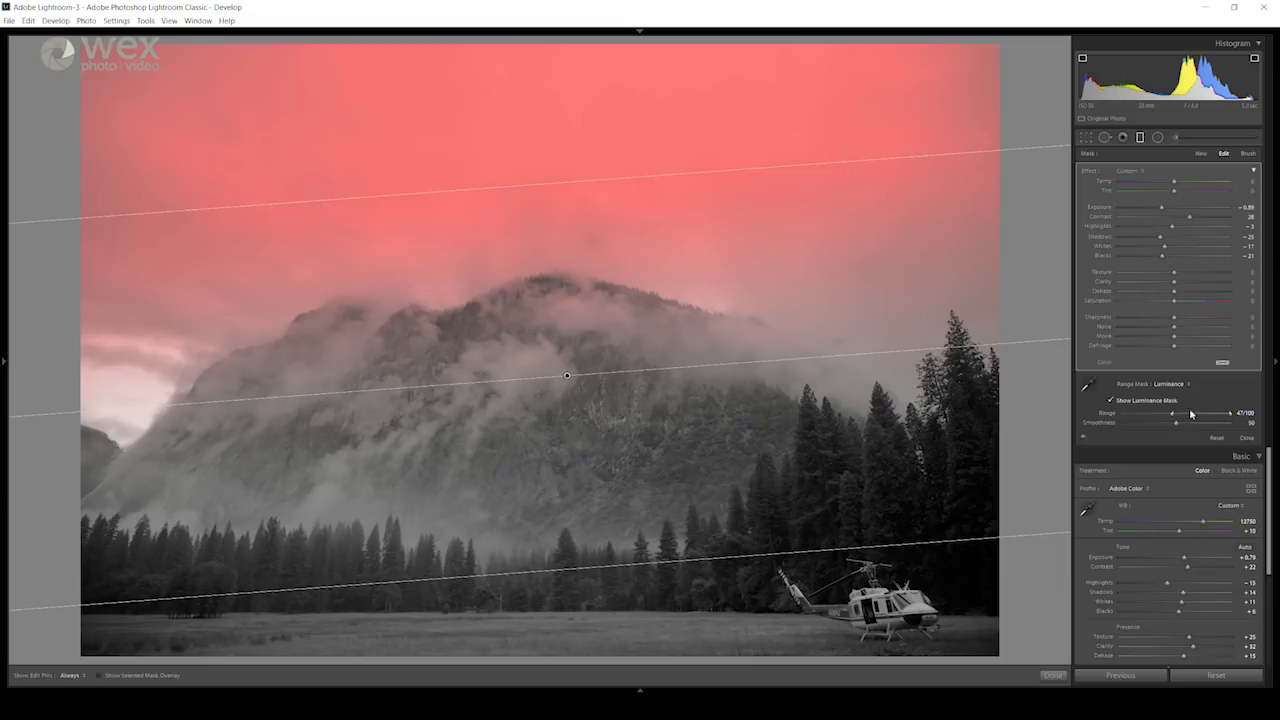
click(1111, 401)
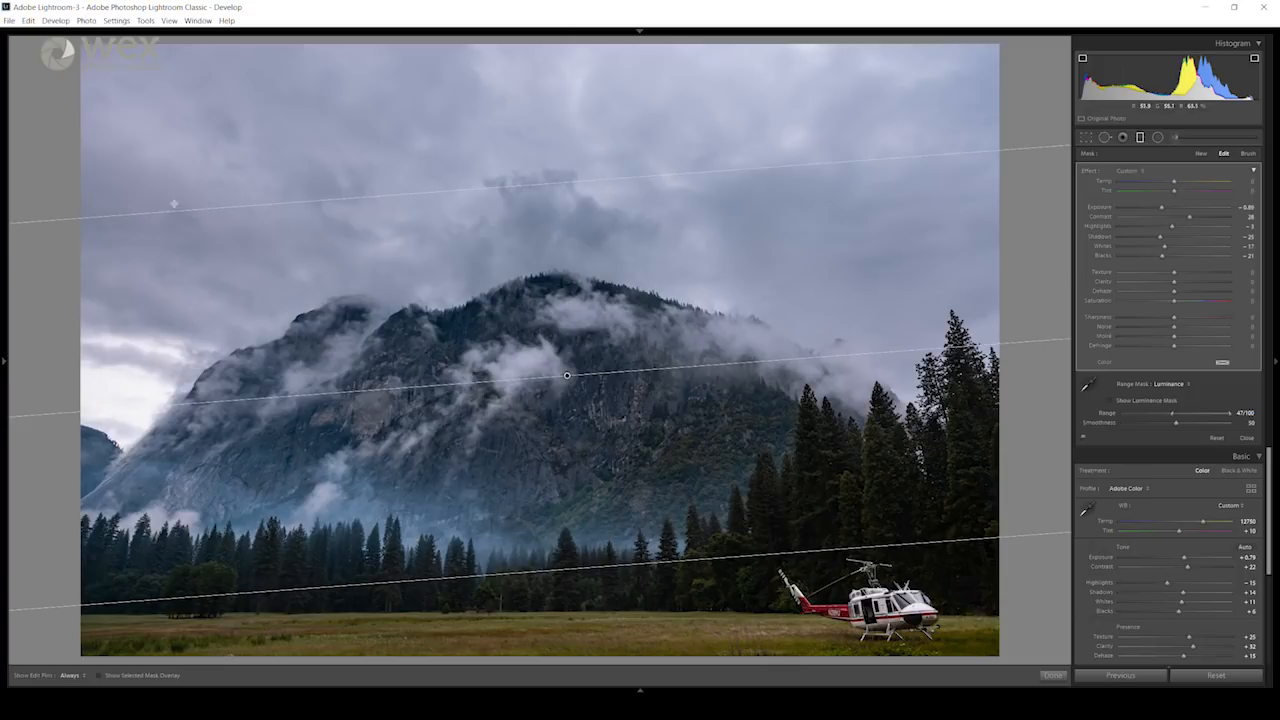
Step: Review the photo without the filter guides, and remove the graduated filter from the sky
click(1142, 140)
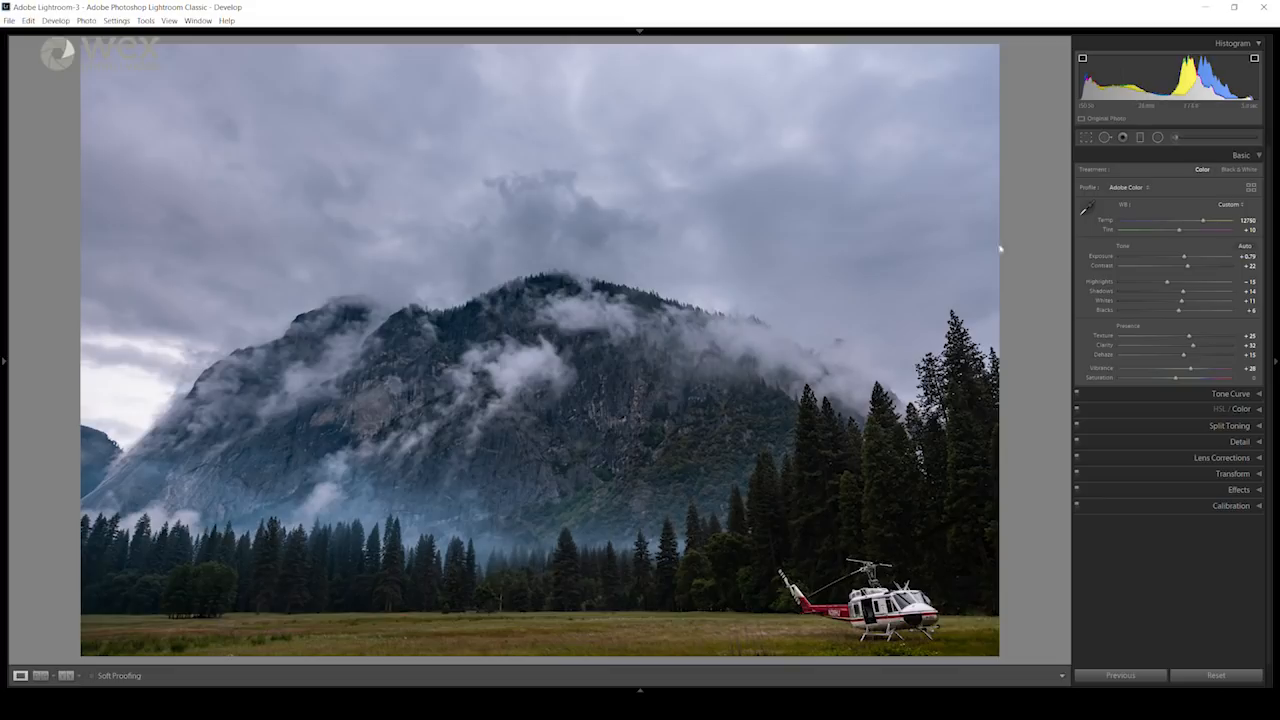
click(1140, 138)
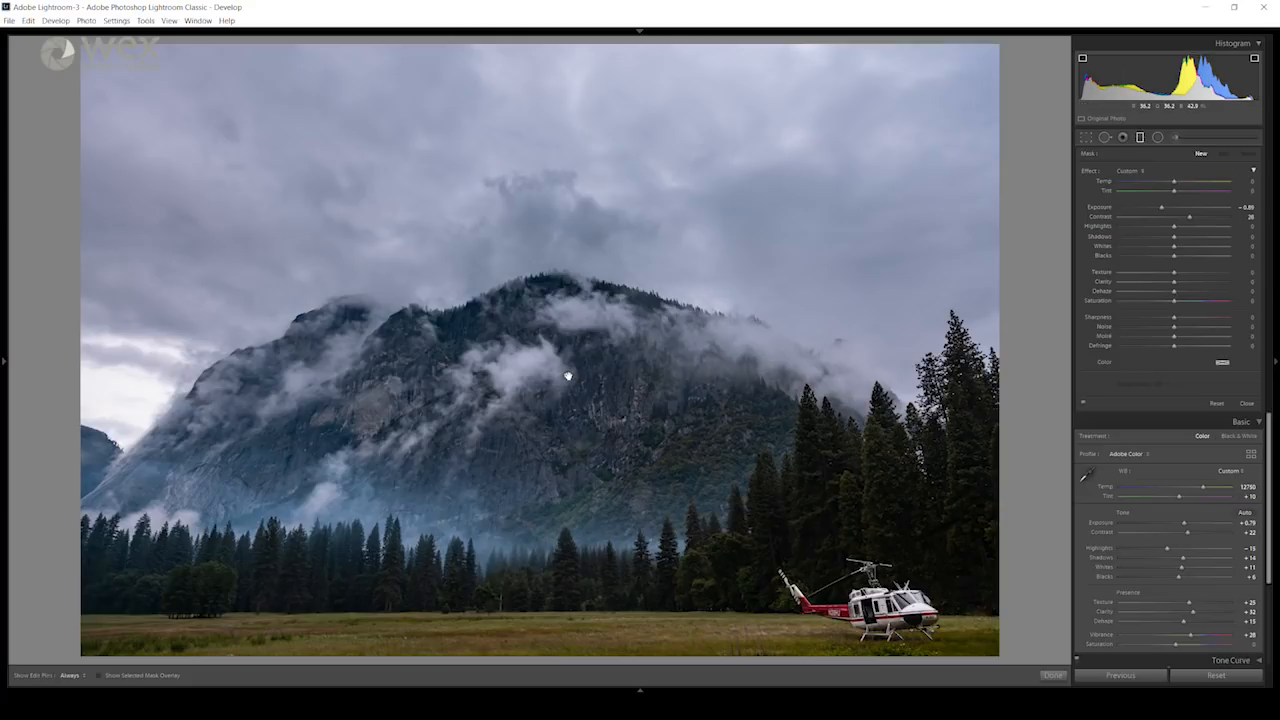
click(567, 376)
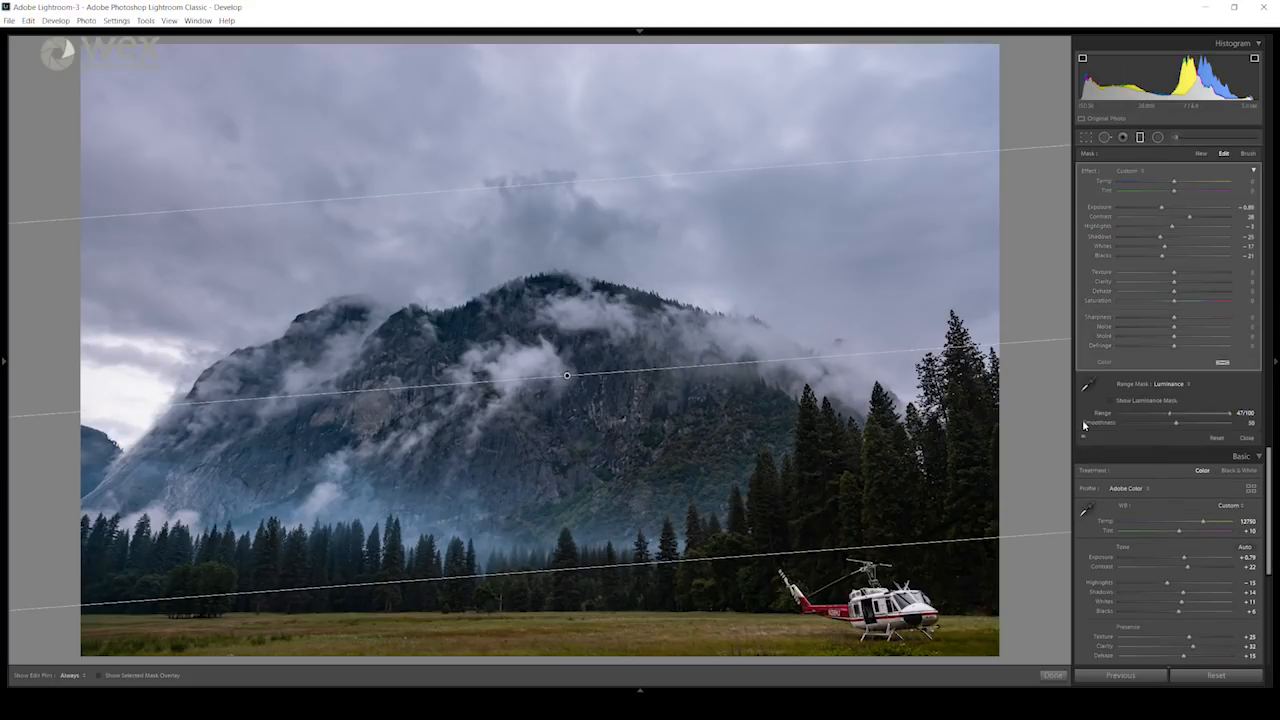
click(1083, 436)
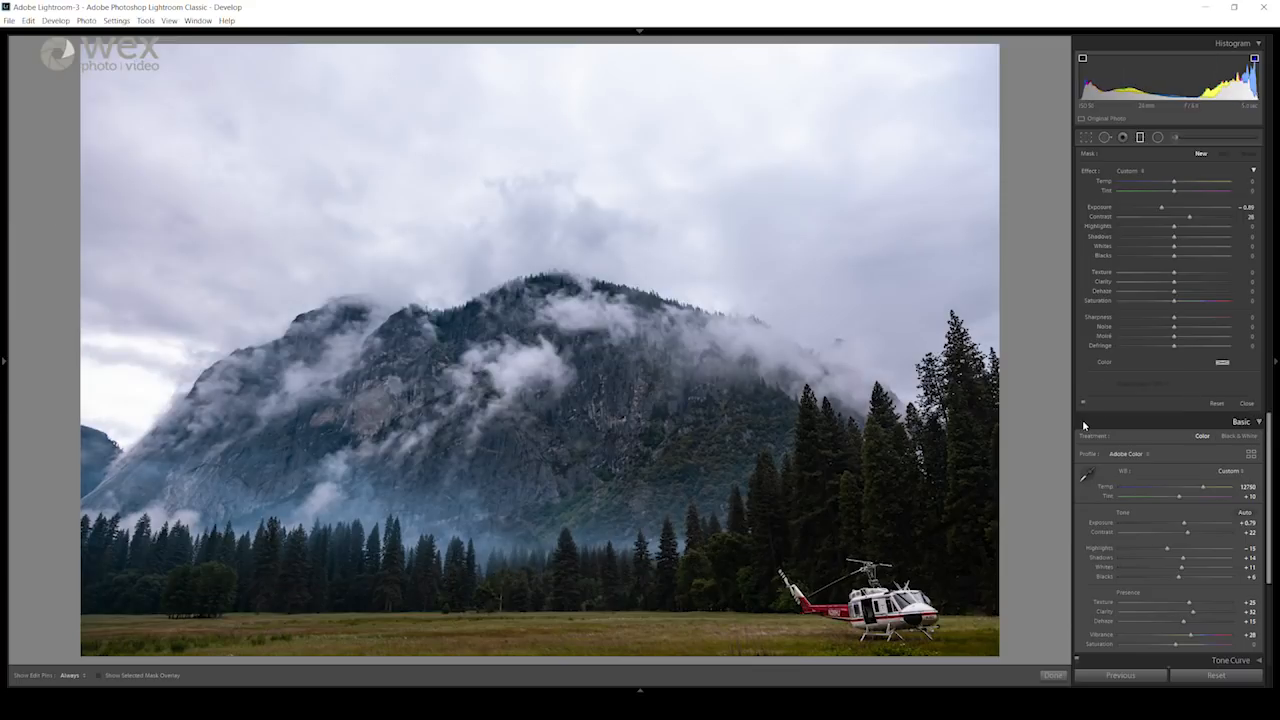
Step: Paint the whole sky down to the mountain ridge with an adjustment brush at Exposure -1.36 and Size 25, including the bright gap beside the slope
click(1177, 142)
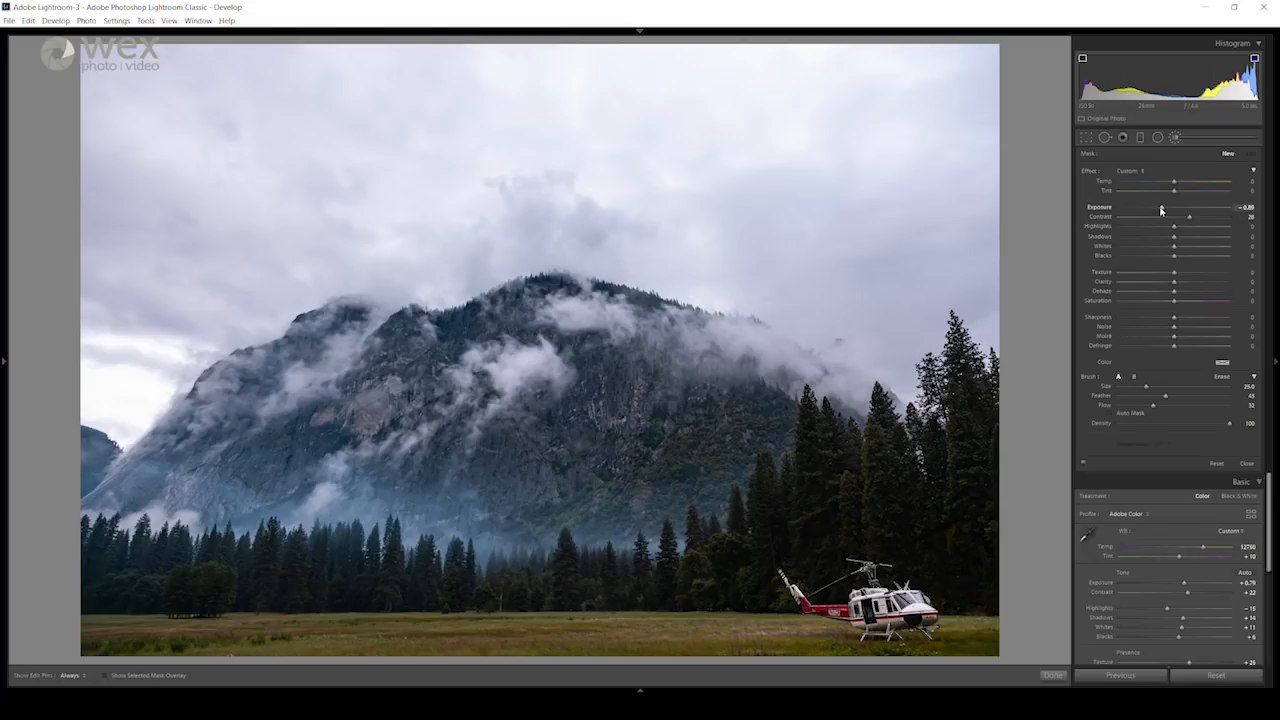
mouse_move(275, 108)
mouse_down()
mouse_move(78, 121)
mouse_move(450, 105)
mouse_move(413, 79)
mouse_move(595, 100)
mouse_move(640, 85)
mouse_move(915, 103)
mouse_move(900, 125)
mouse_move(290, 185)
mouse_move(98, 124)
mouse_move(98, 295)
mouse_move(65, 370)
mouse_move(70, 340)
mouse_move(340, 200)
mouse_move(507, 155)
mouse_move(605, 161)
mouse_move(370, 238)
mouse_move(708, 231)
mouse_move(783, 242)
mouse_move(865, 290)
mouse_move(685, 215)
mouse_move(899, 272)
mouse_move(979, 330)
mouse_move(980, 386)
mouse_move(951, 357)
mouse_move(970, 73)
mouse_up()
mouse_move(268, 88)
mouse_down()
mouse_move(116, 90)
mouse_move(97, 132)
mouse_move(114, 382)
mouse_move(187, 291)
mouse_up()
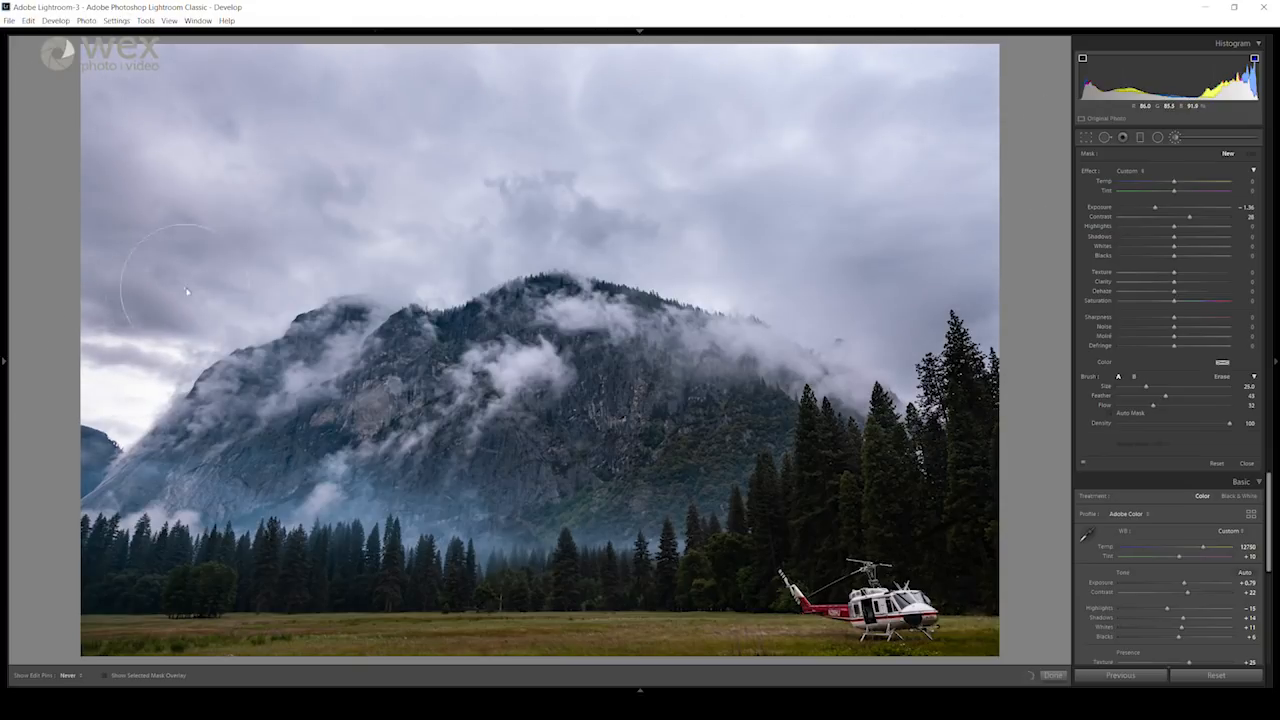
mouse_move(262, 274)
mouse_down()
mouse_move(642, 231)
mouse_move(560, 219)
mouse_move(376, 273)
mouse_move(636, 252)
mouse_move(772, 290)
mouse_move(808, 279)
mouse_move(547, 204)
mouse_move(393, 221)
mouse_move(860, 175)
mouse_up()
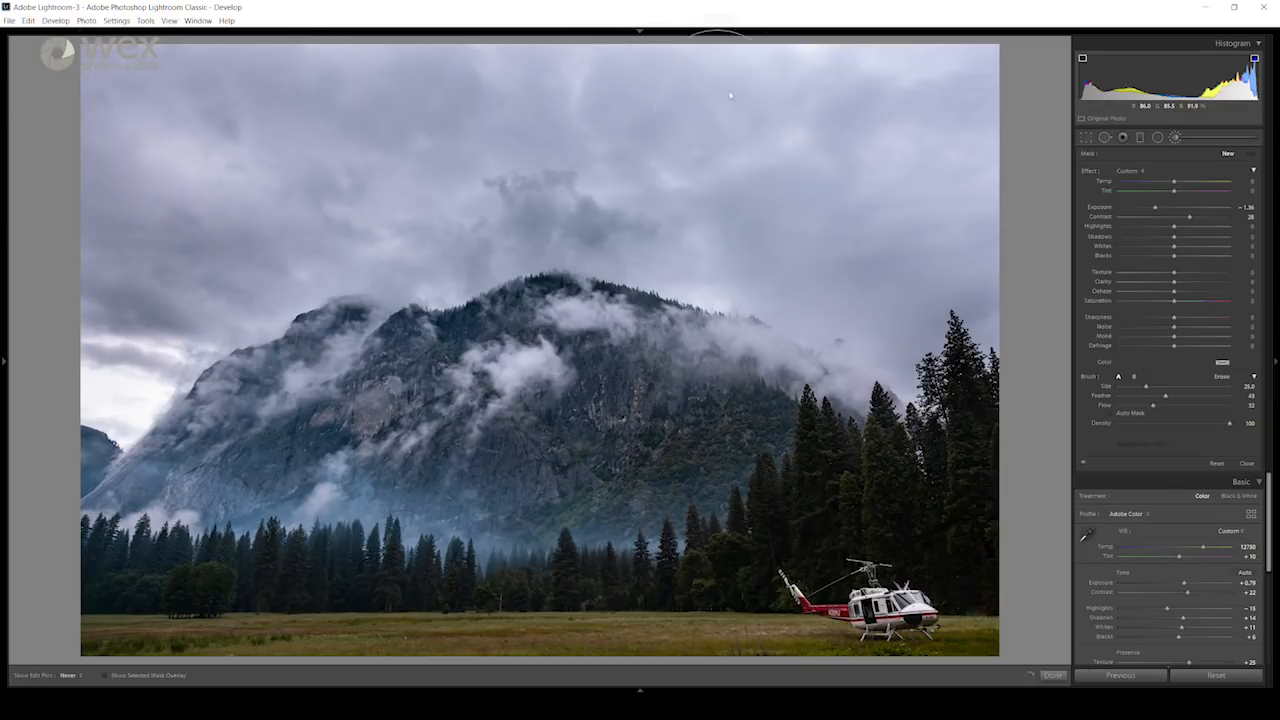
mouse_move(630, 107)
mouse_down()
mouse_move(827, 98)
mouse_move(584, 105)
mouse_up()
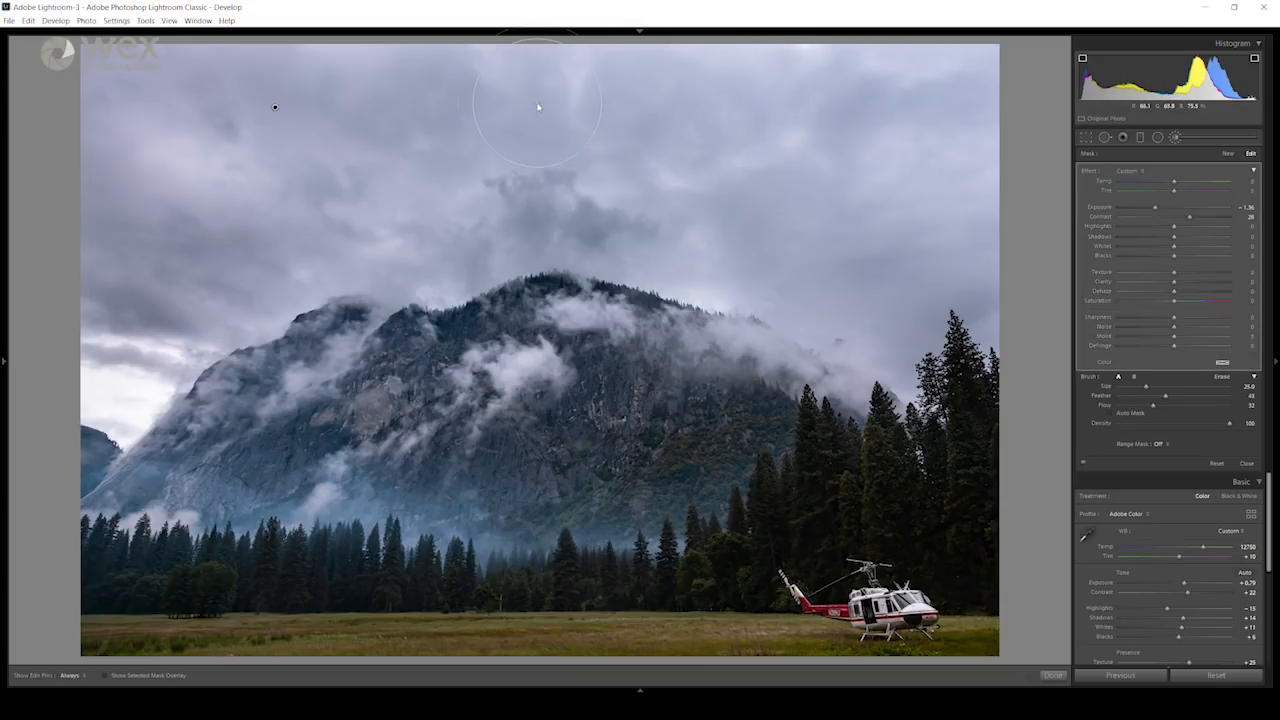
key(h)
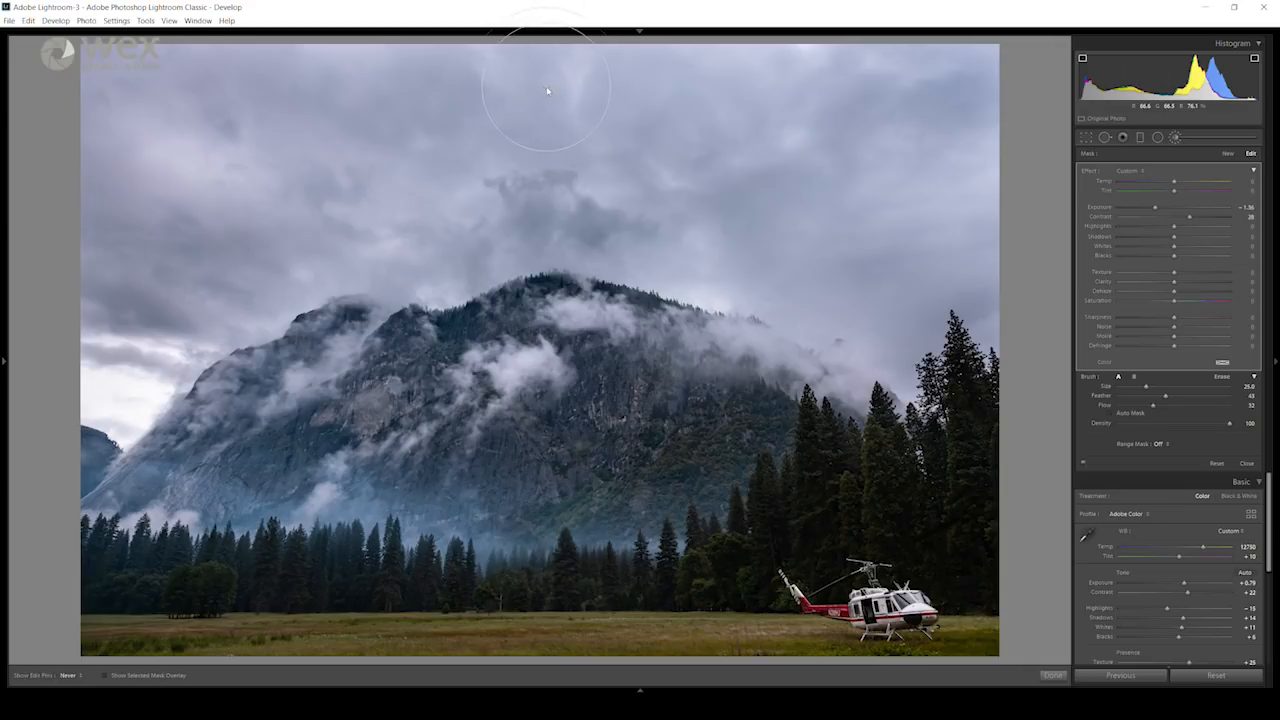
drag(546, 89, 544, 122)
key(h)
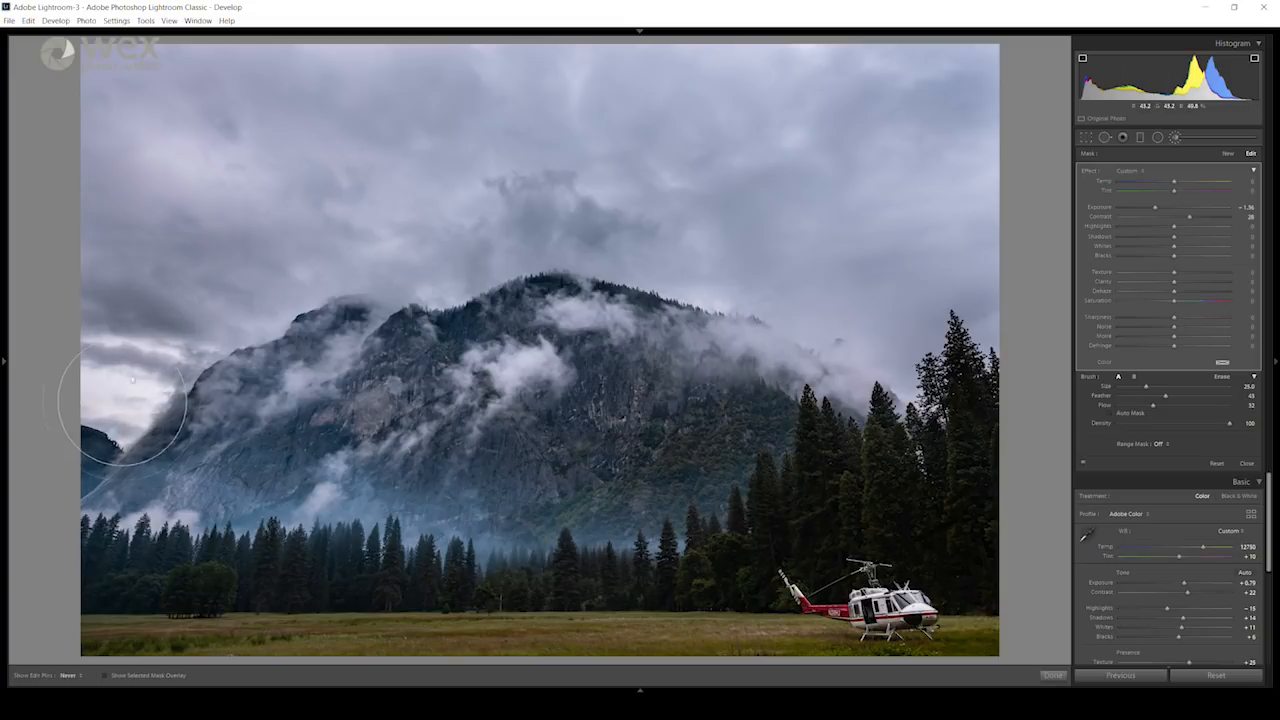
key(h)
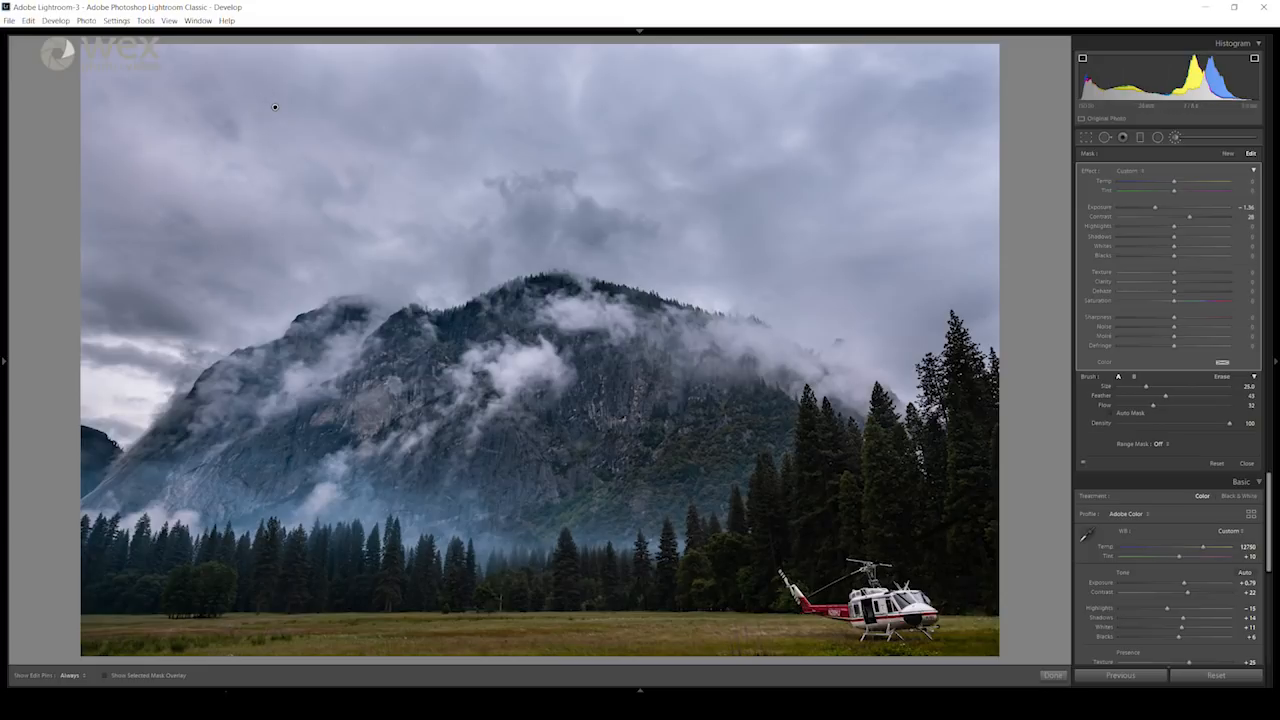
Step: Show the selected mask overlay and brush in the missed sky area along the photo's right edge
click(105, 676)
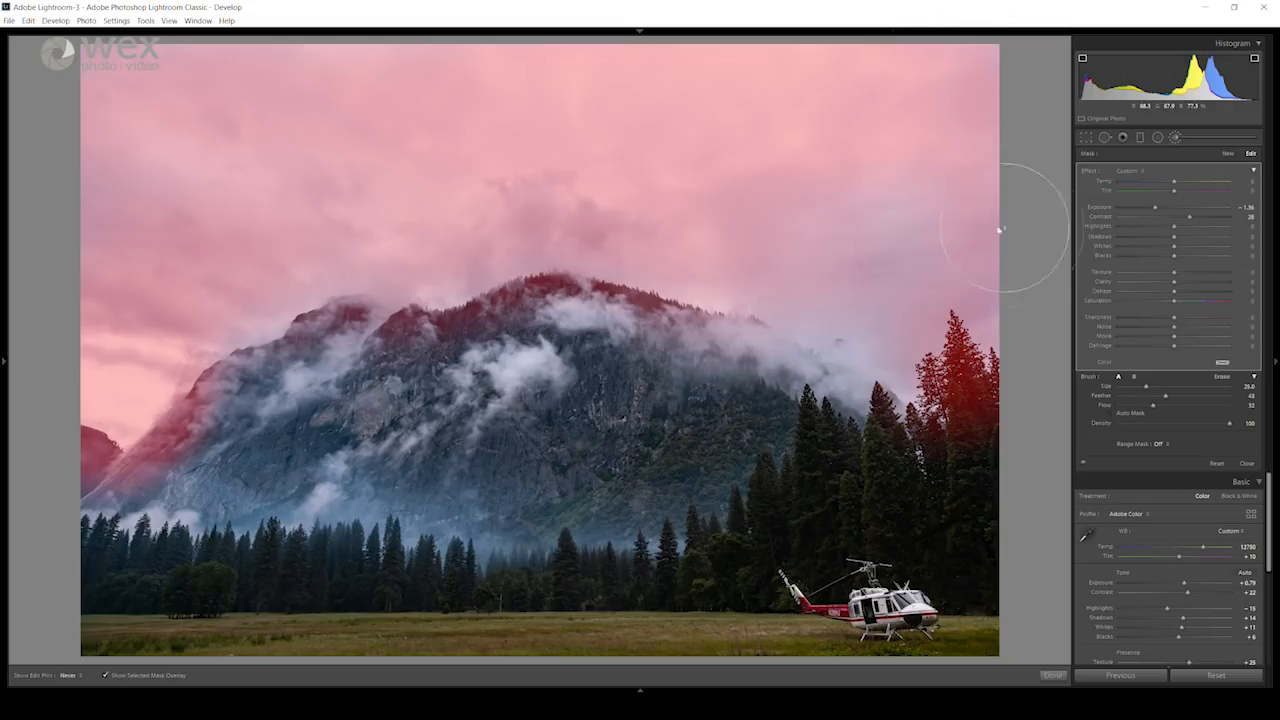
key(h)
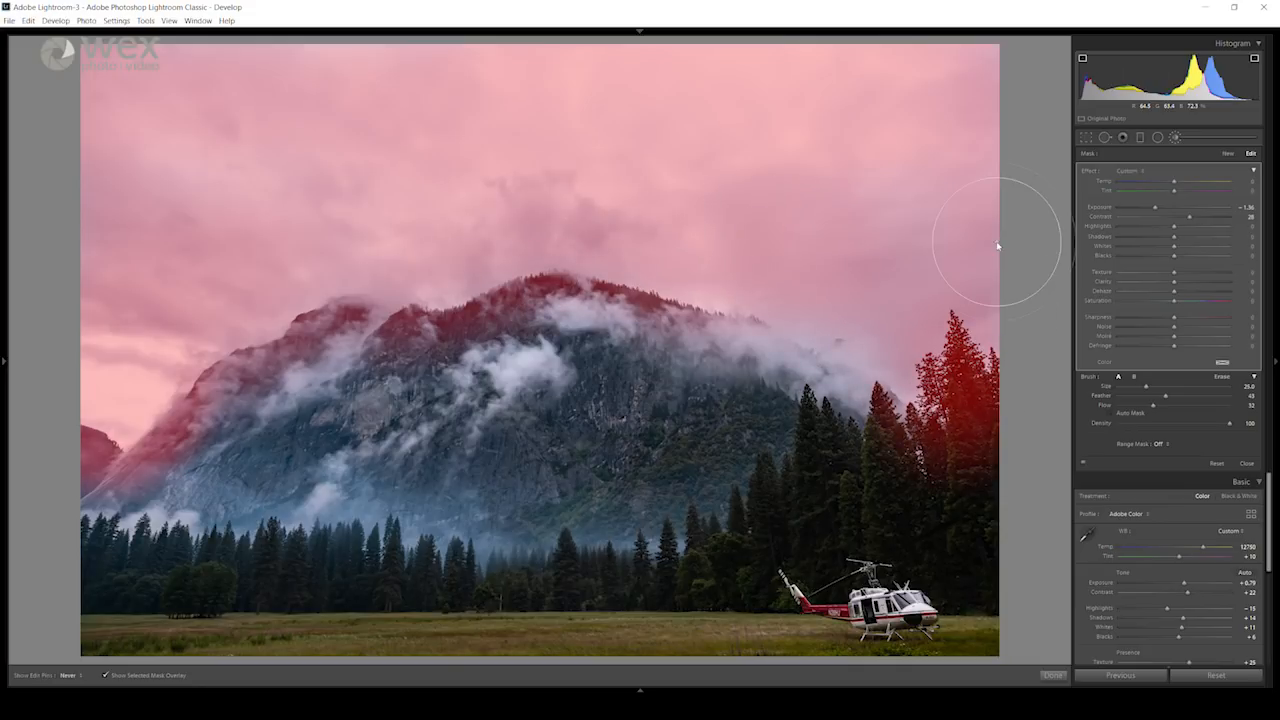
key(h)
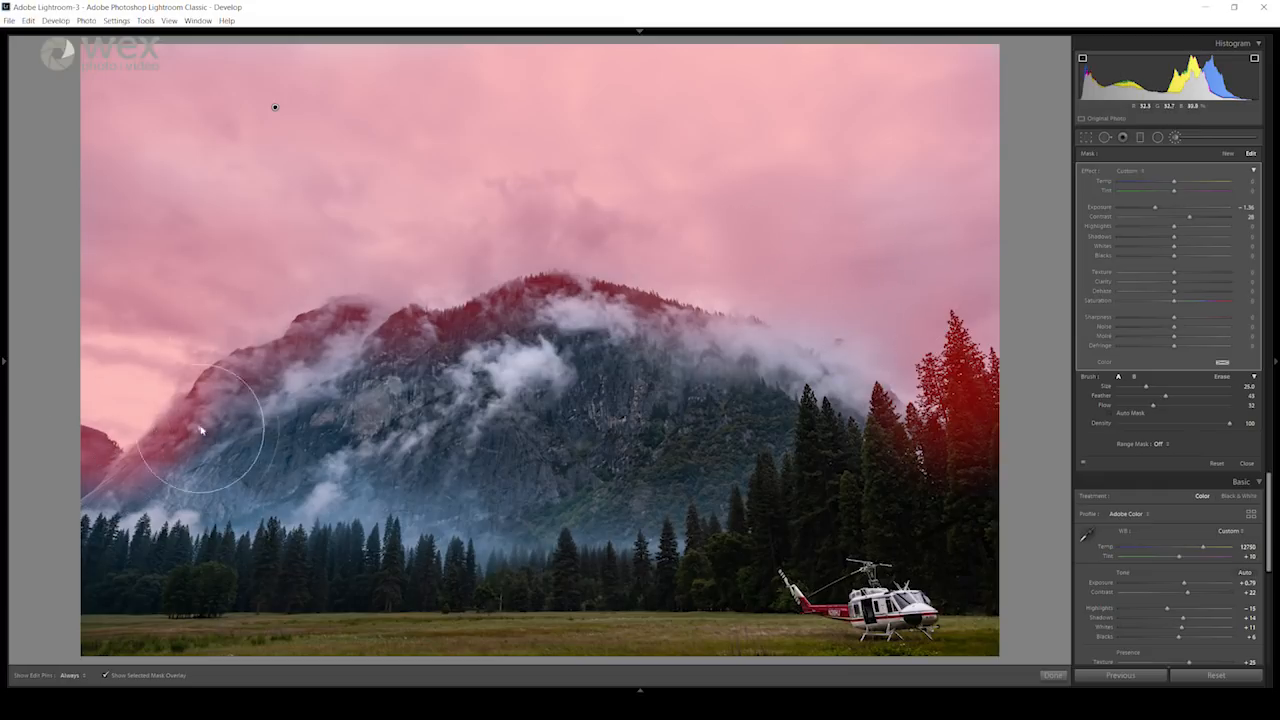
Step: Limit the brushed sky with a Luminance range mask at Range 36/100, leaving both mask overlays hidden
click(1160, 445)
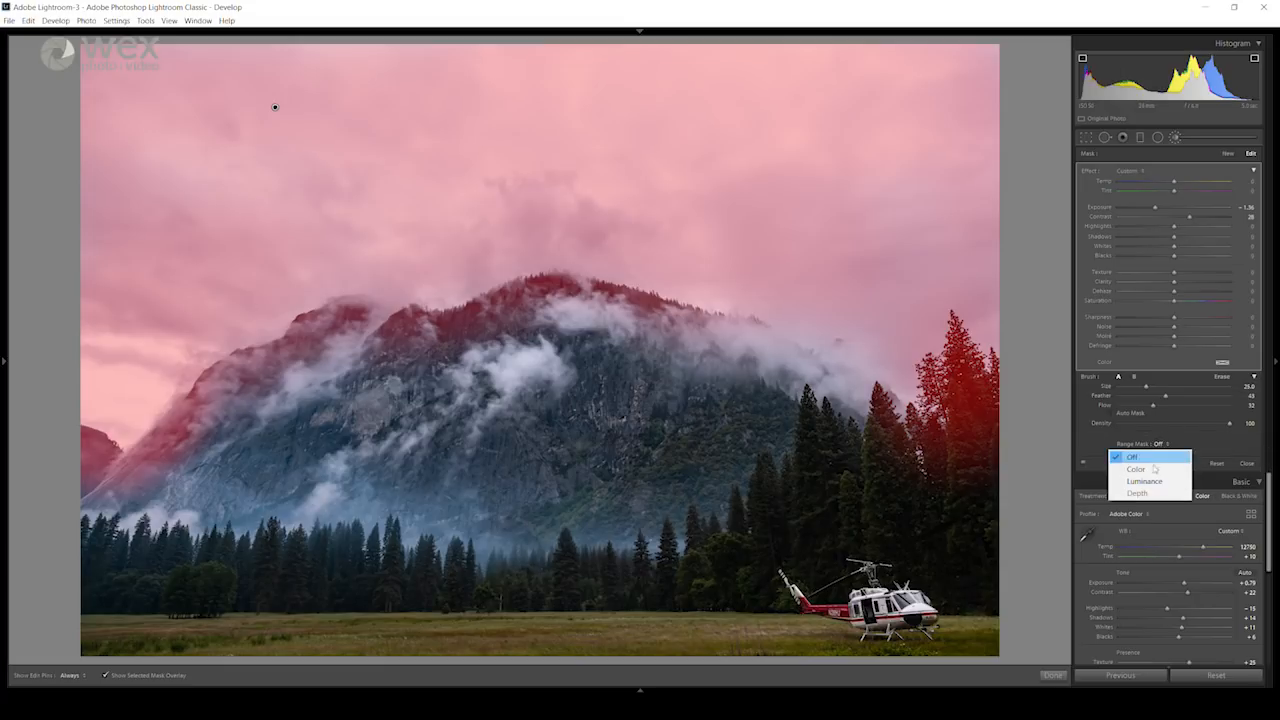
click(1146, 481)
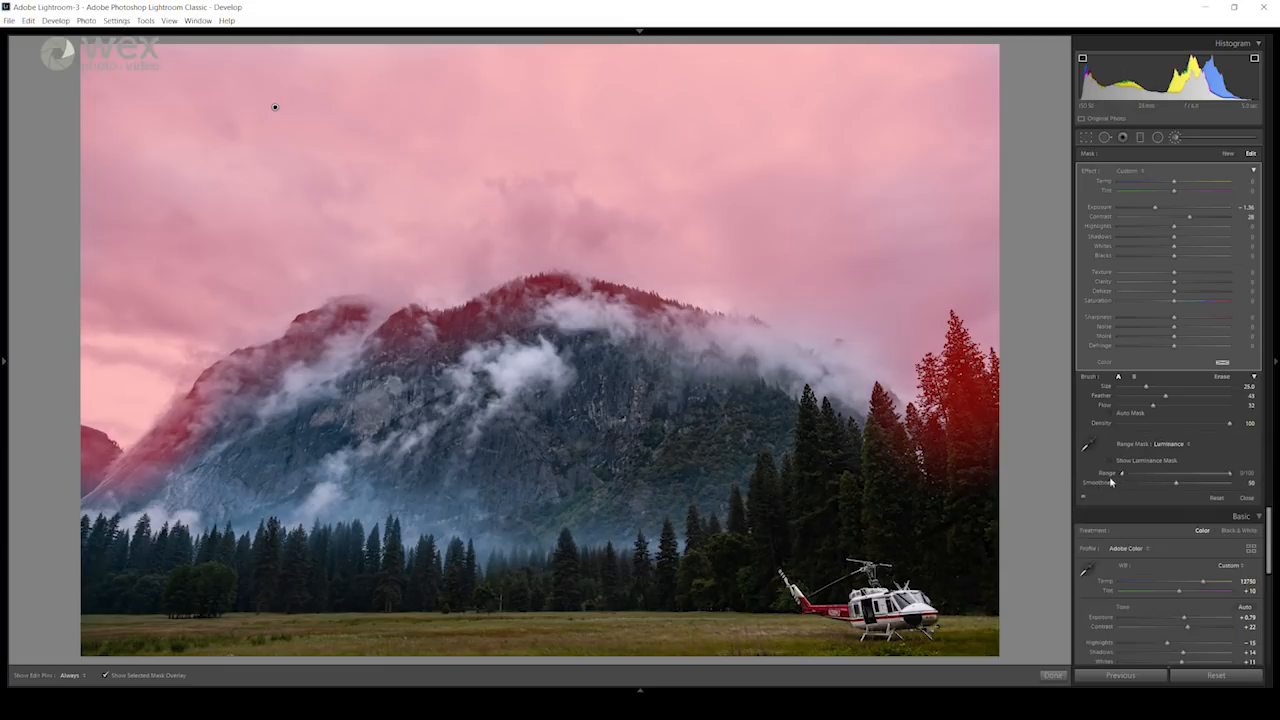
click(105, 677)
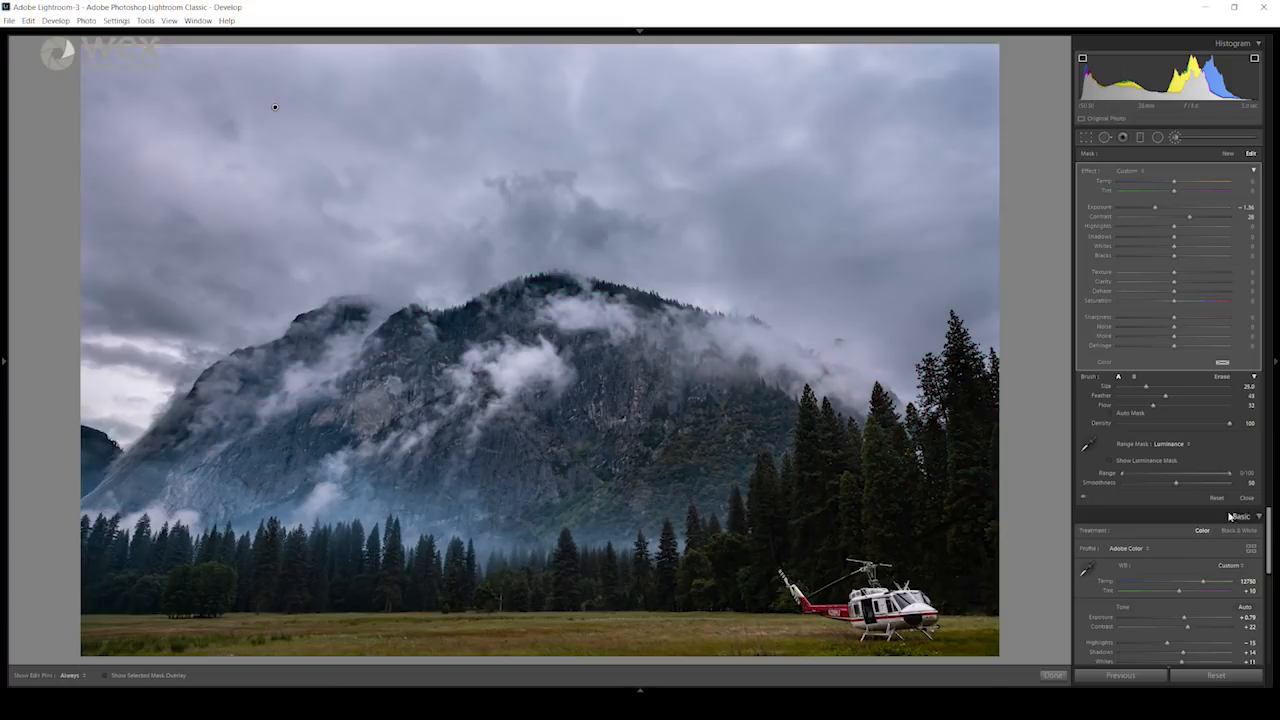
click(1110, 462)
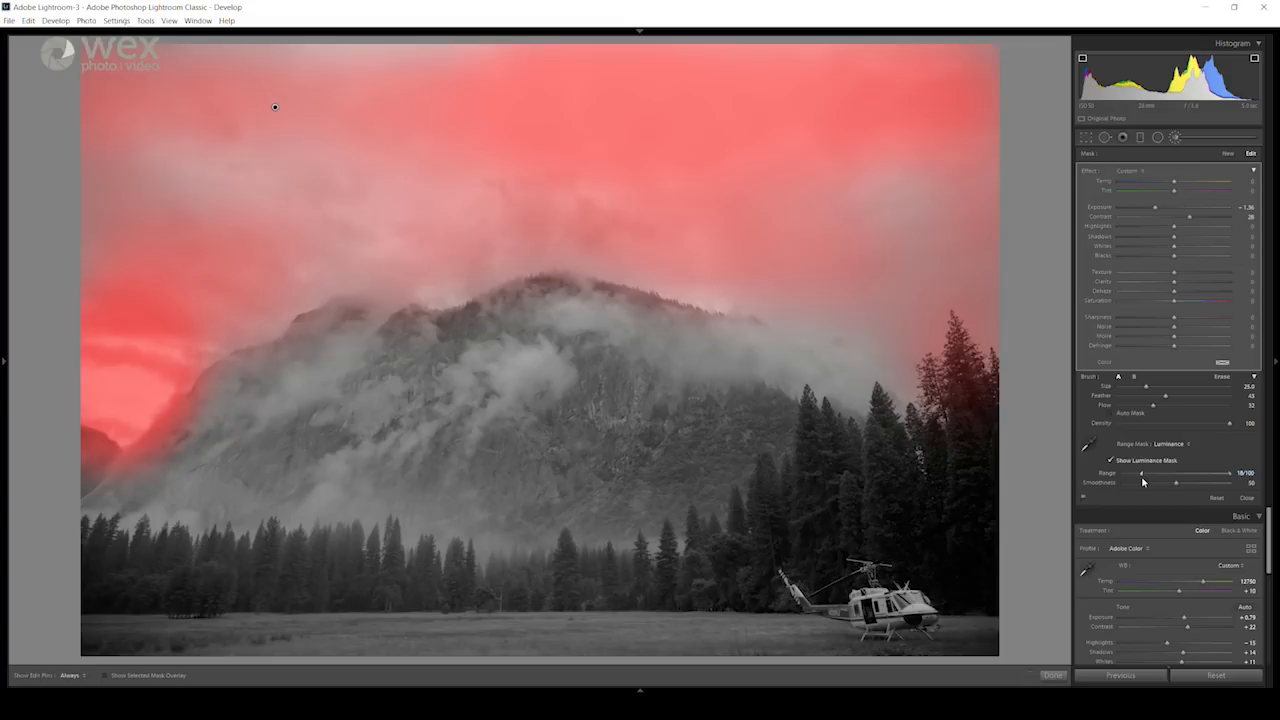
drag(1148, 479, 1161, 482)
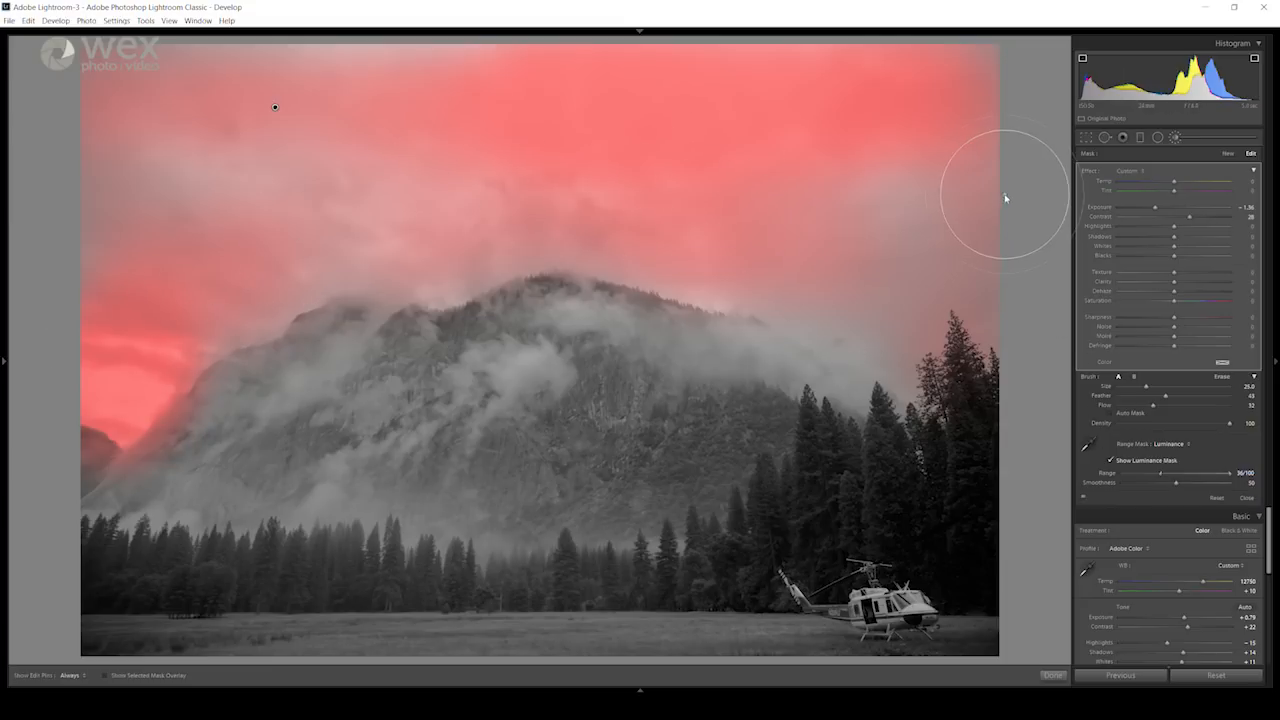
click(1112, 461)
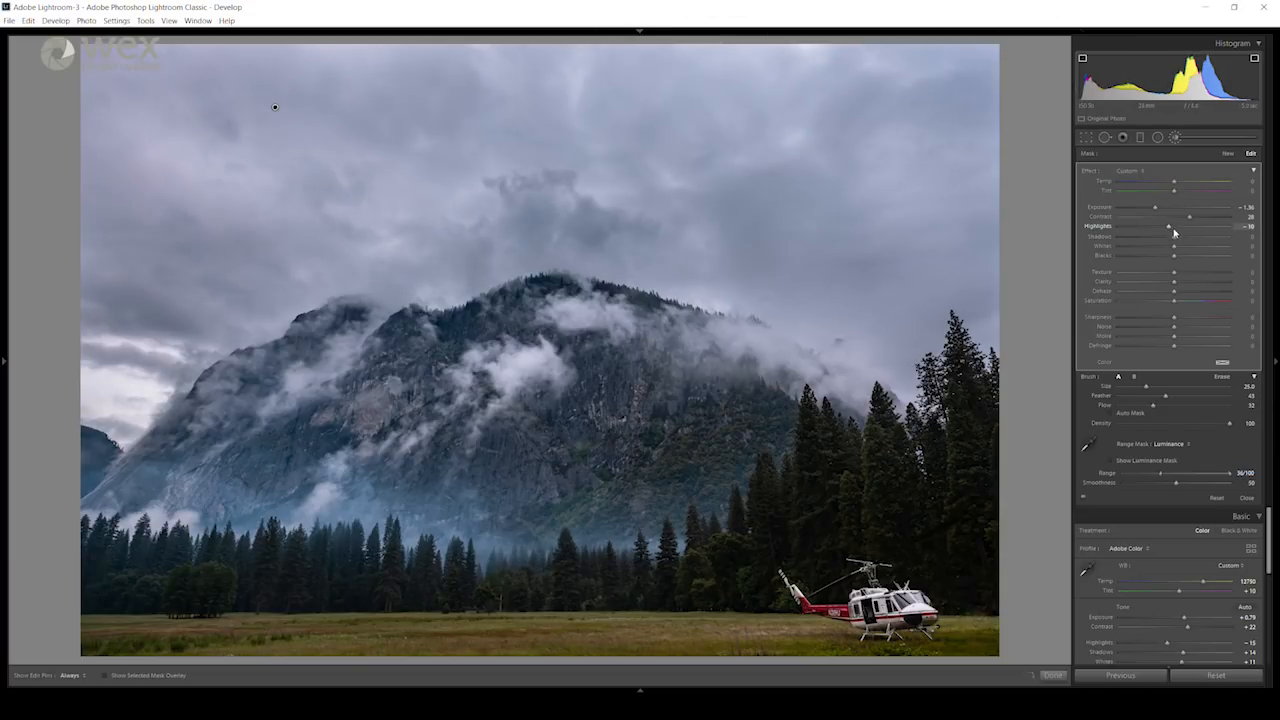
Step: Set the brushed sky's Highlights to -10, Shadows -37, Whites 12, Blacks -22, Texture 17, Clarity 19 and Dehaze 5, and raise Saturation slightly
drag(1175, 239, 1154, 240)
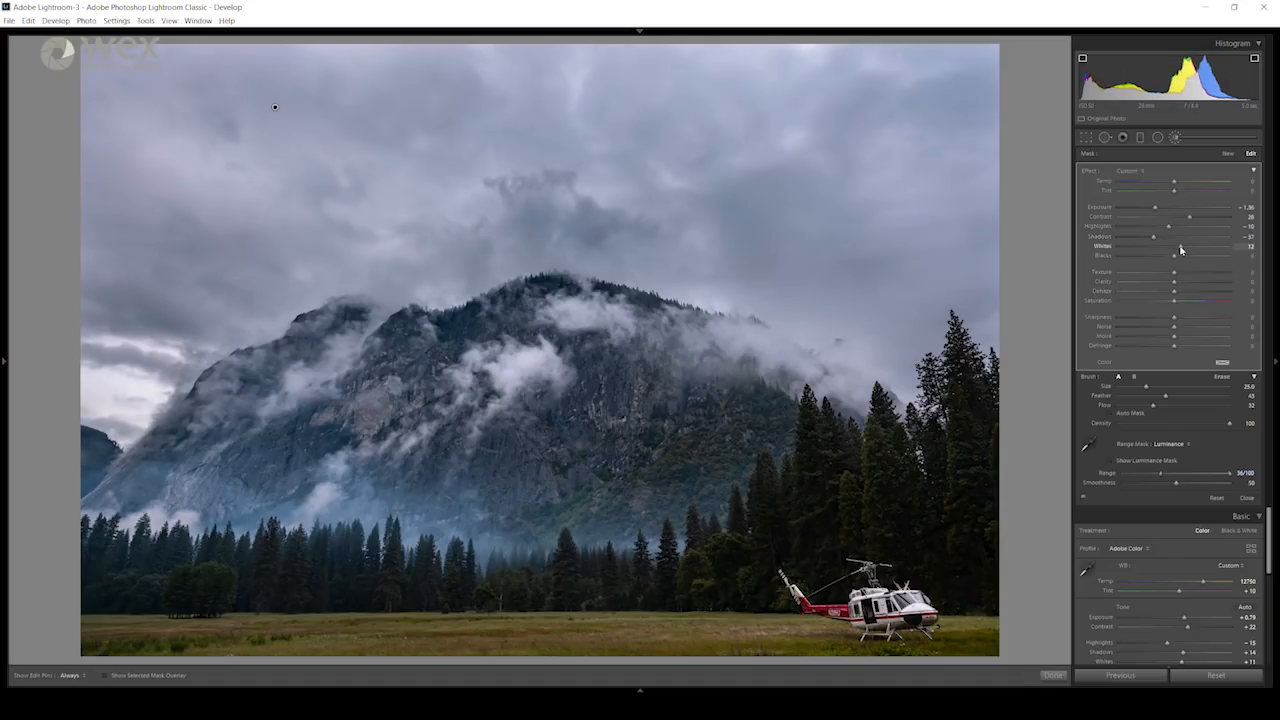
drag(1172, 257, 1184, 286)
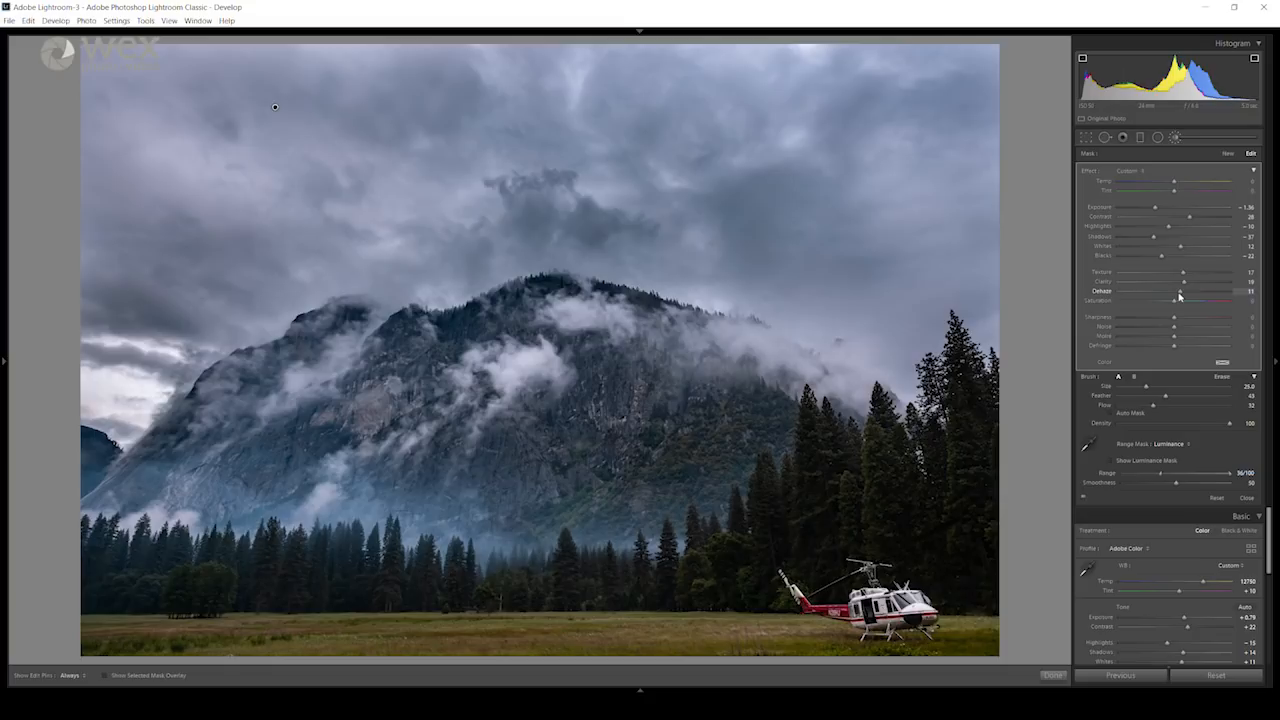
drag(1179, 297, 1179, 305)
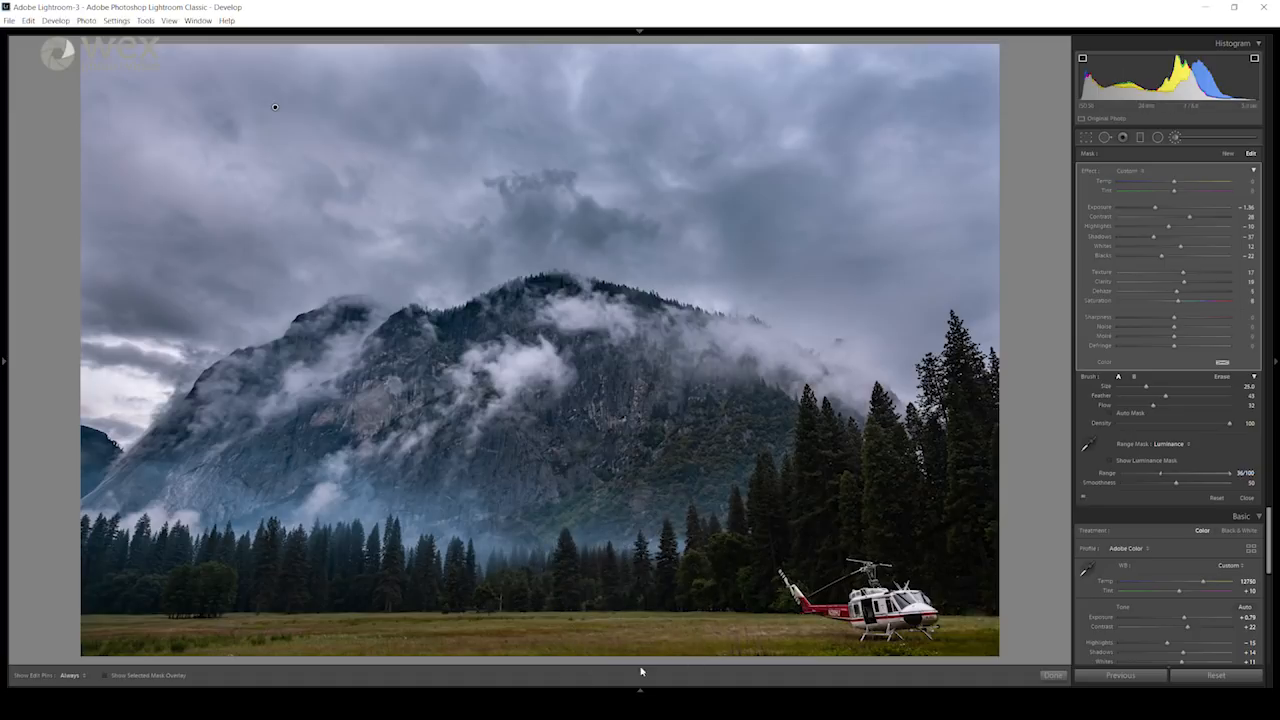
Step: Create a virtual copy of the edited helicopter photo from the filmstrip and switch between the neighbouring versions
mouse_move(640, 688)
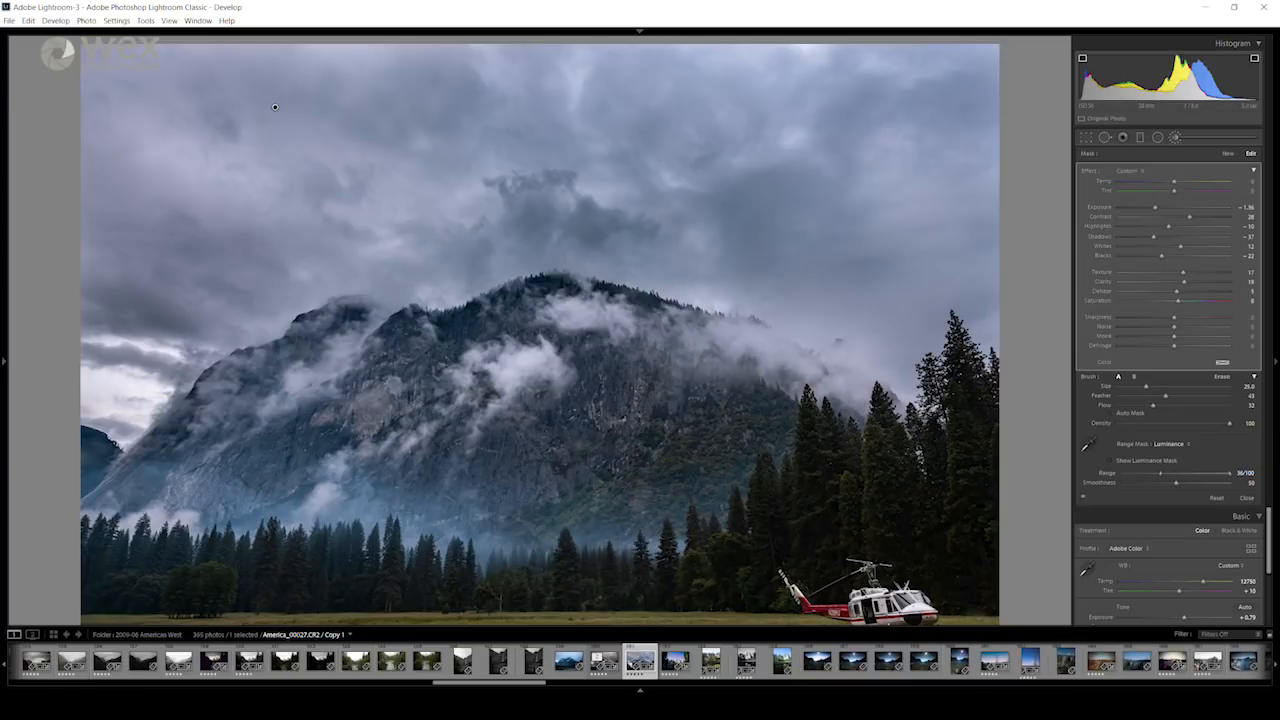
click(640, 690)
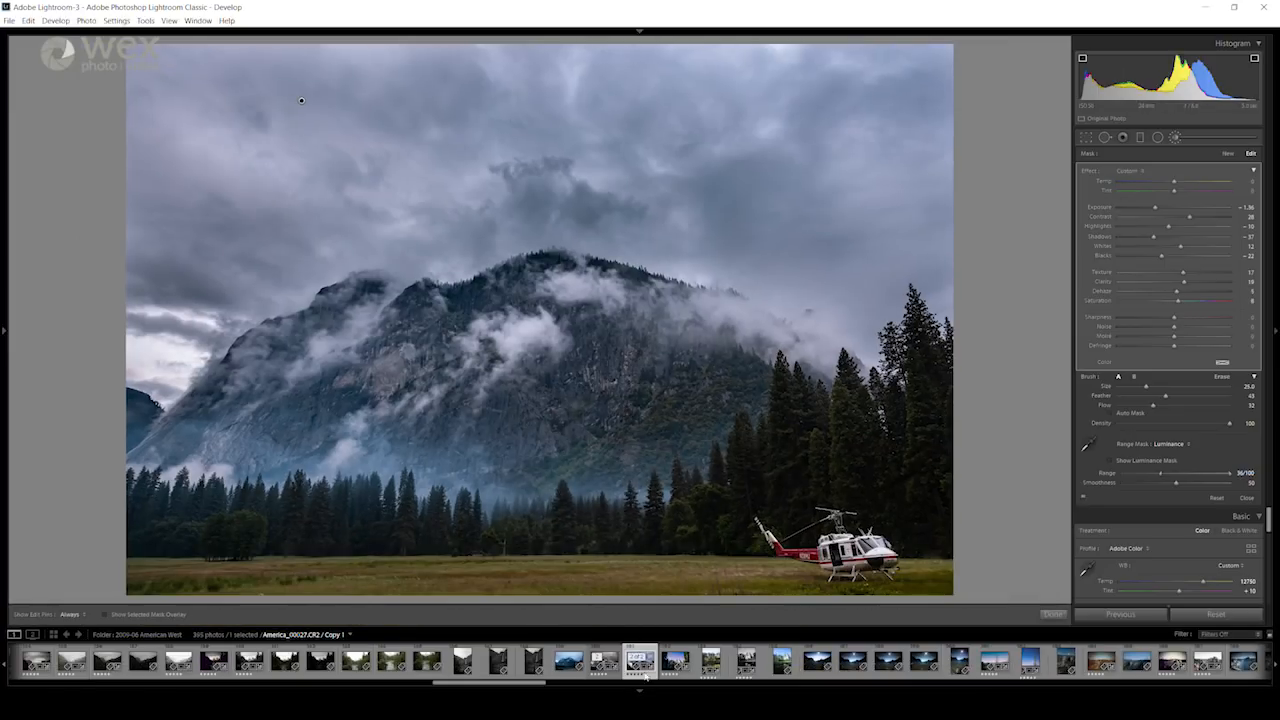
right_click(640, 658)
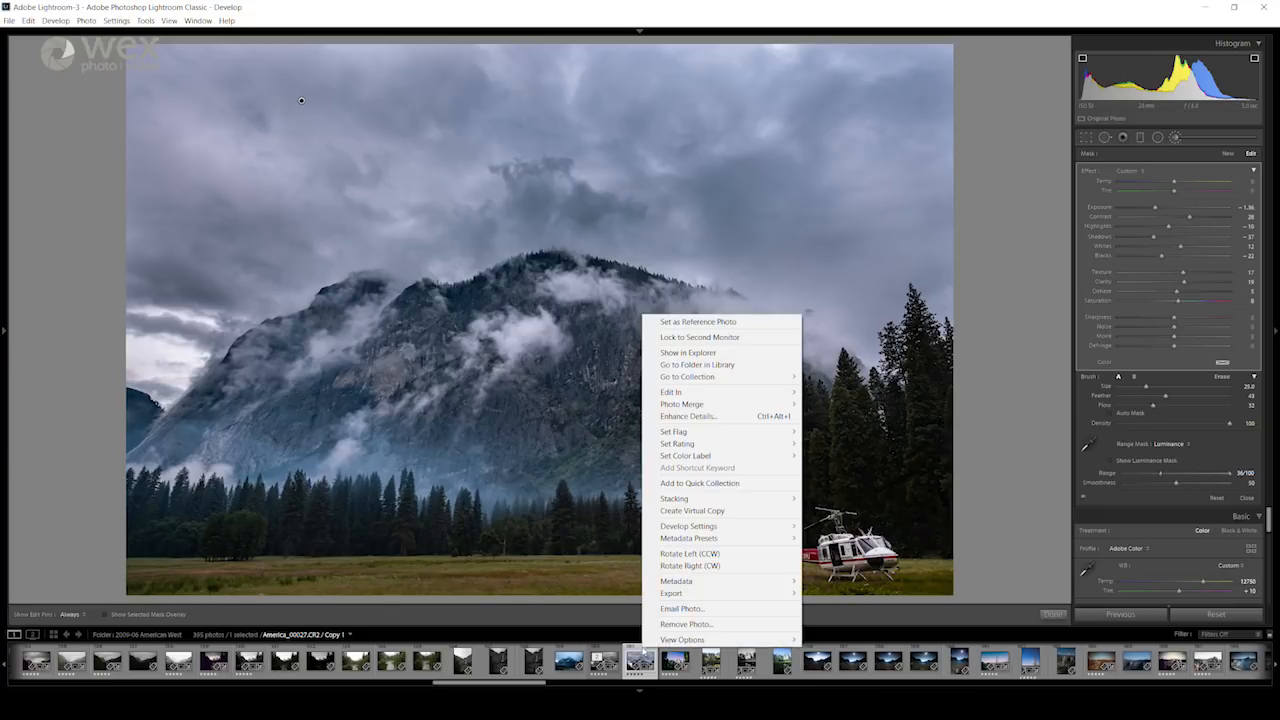
mouse_move(665, 640)
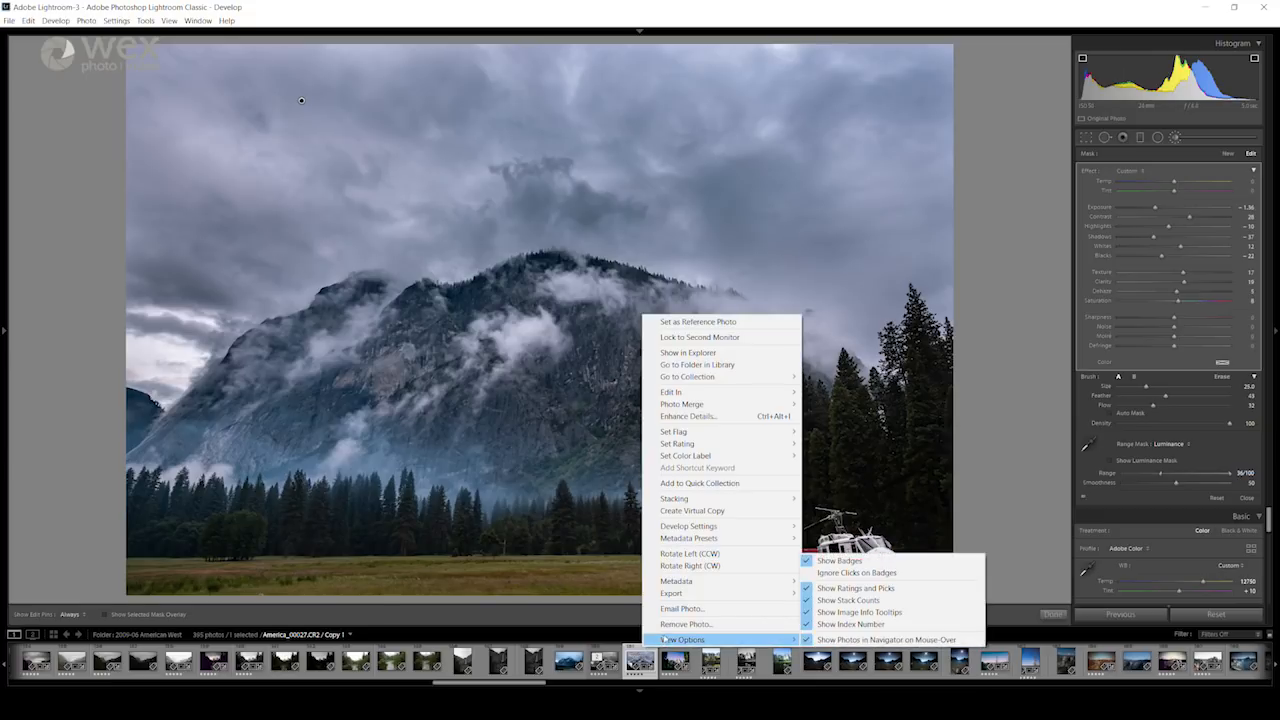
key(Escape)
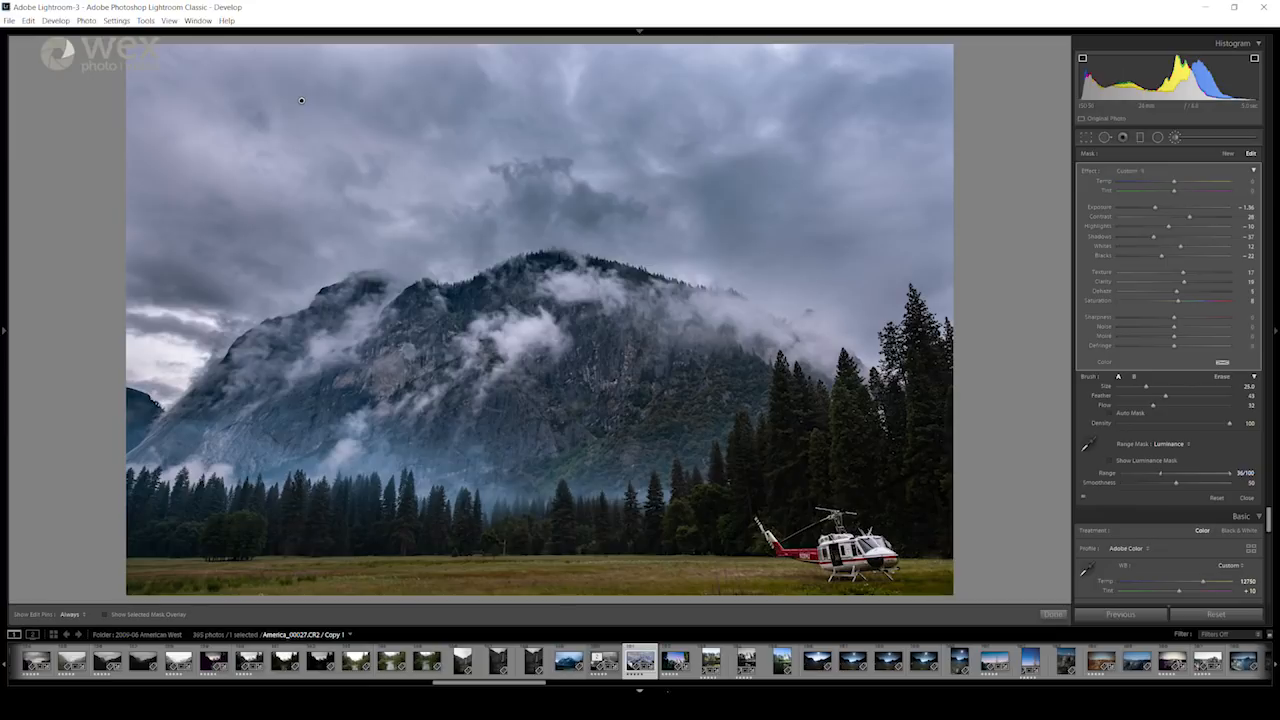
key(ctrl+apostrophe)
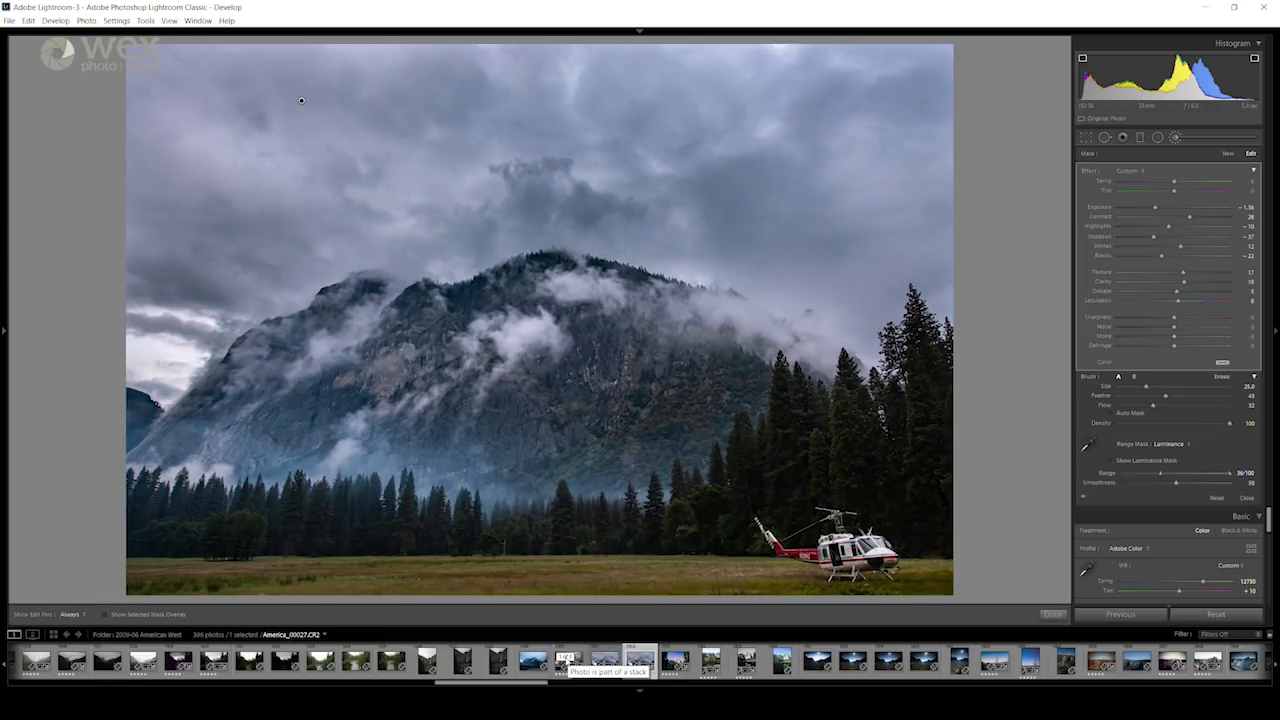
click(611, 655)
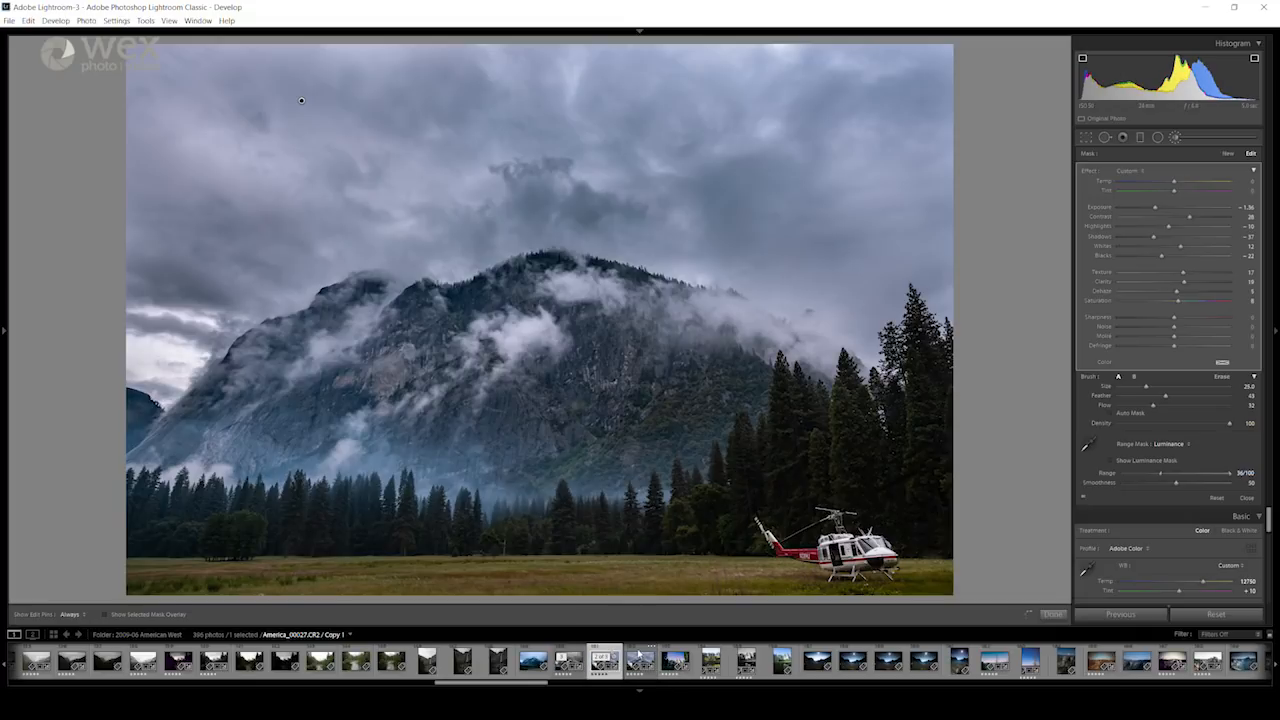
key(Right)
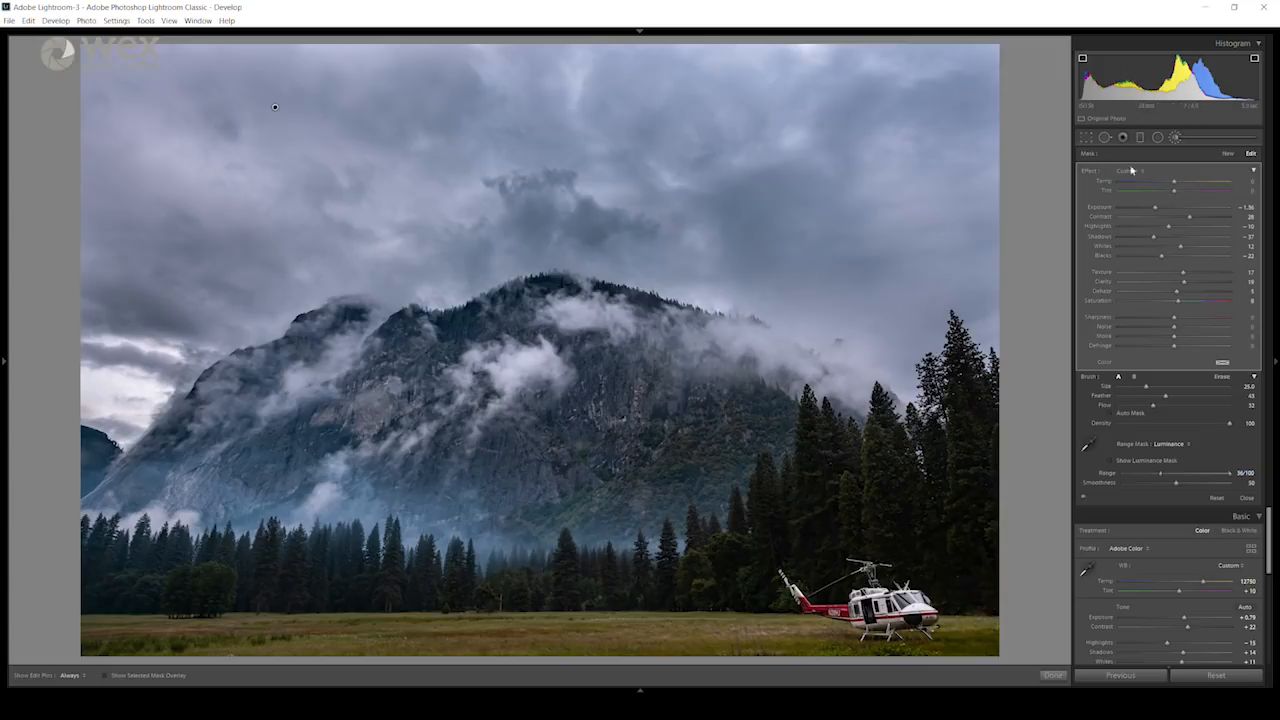
Step: Close the adjustment brush, convert the photo to Black & White, and reset Highlights, Shadows, Whites and Blacks to their defaults
click(1178, 140)
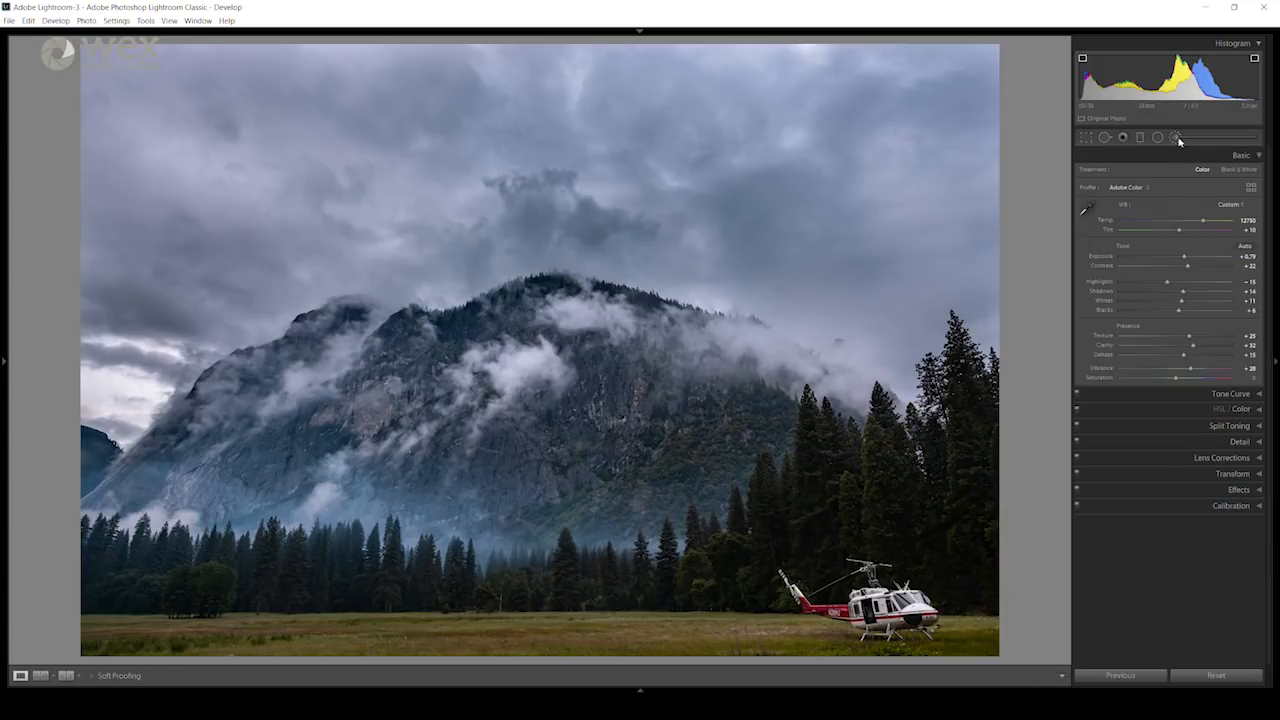
click(1242, 172)
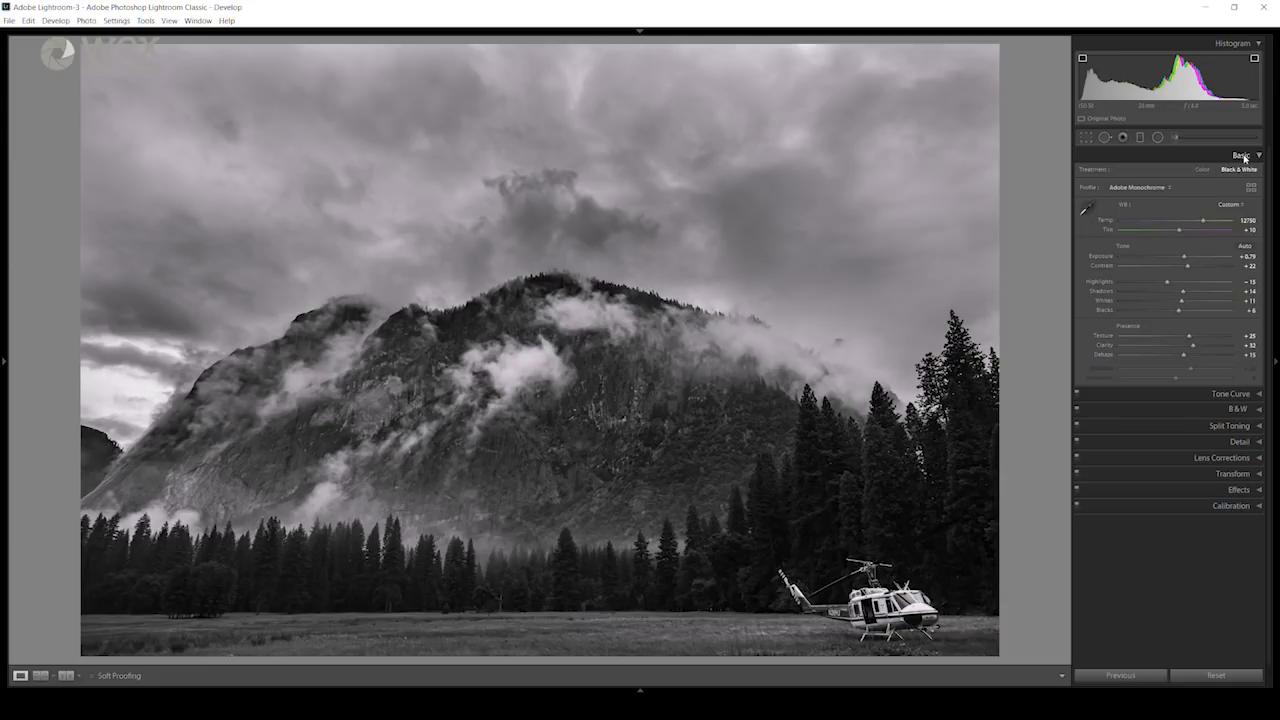
double_click(1101, 284)
double_click(1104, 300)
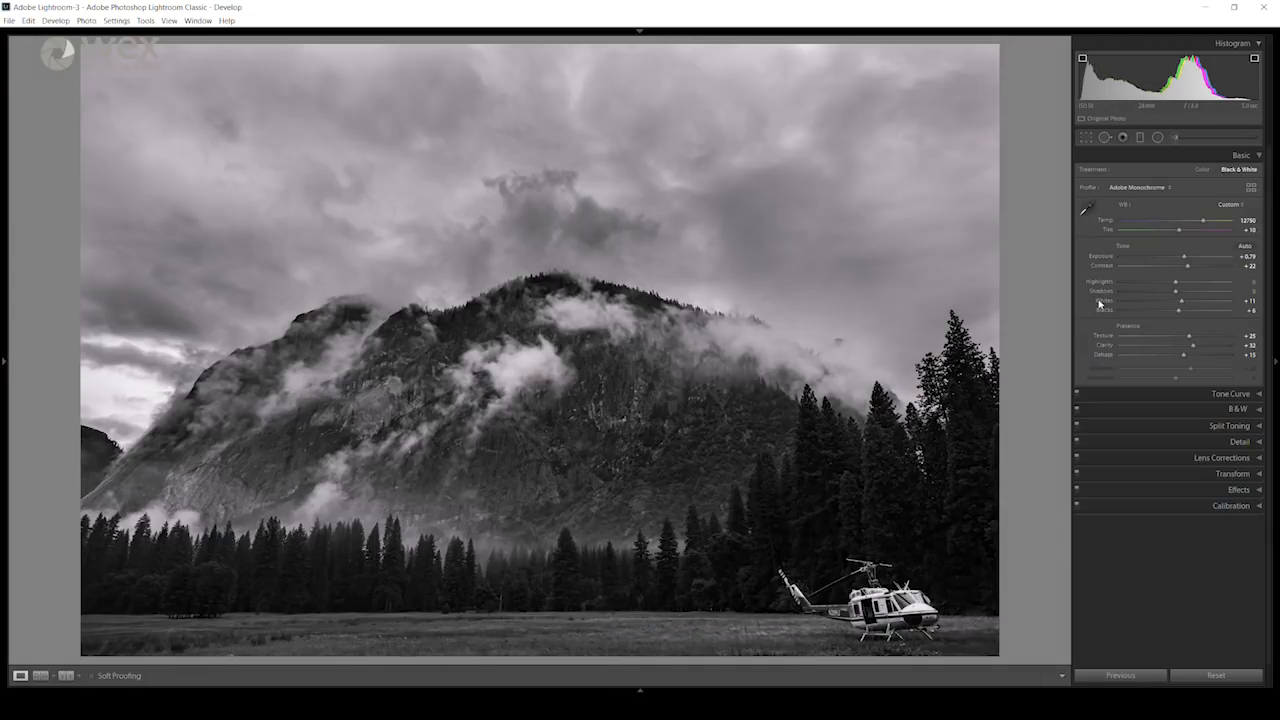
double_click(1104, 311)
Step: Reset the photo's point tone curve to Linear
click(1240, 156)
click(1243, 172)
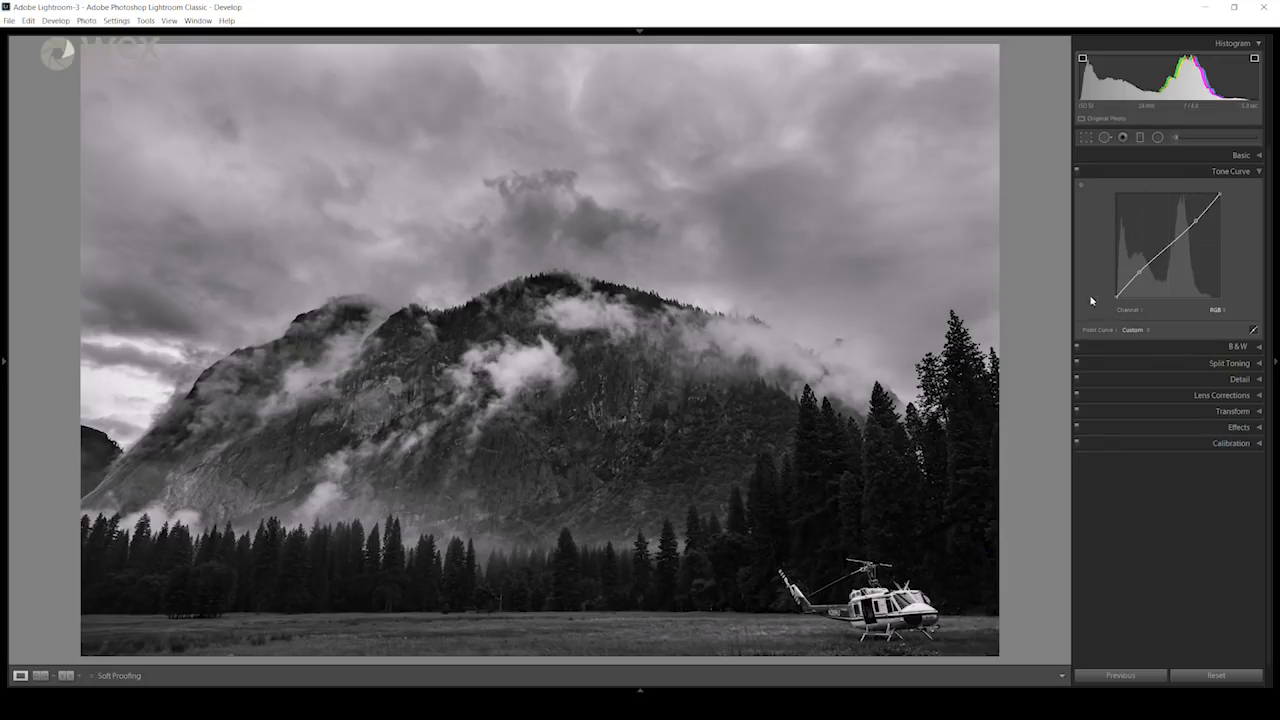
click(1147, 331)
click(1160, 343)
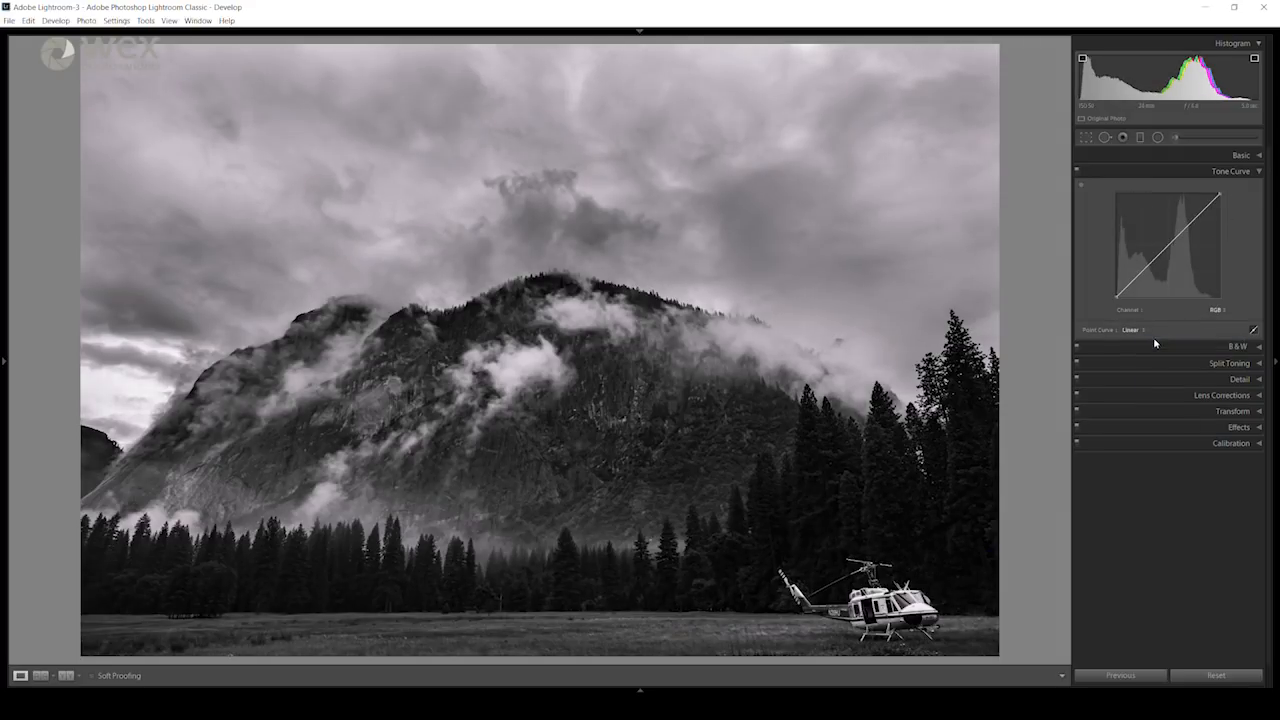
Step: Shape the RGB point curve into an S, adding points that lower the shadows and raise the midtones and highlights
click(1141, 271)
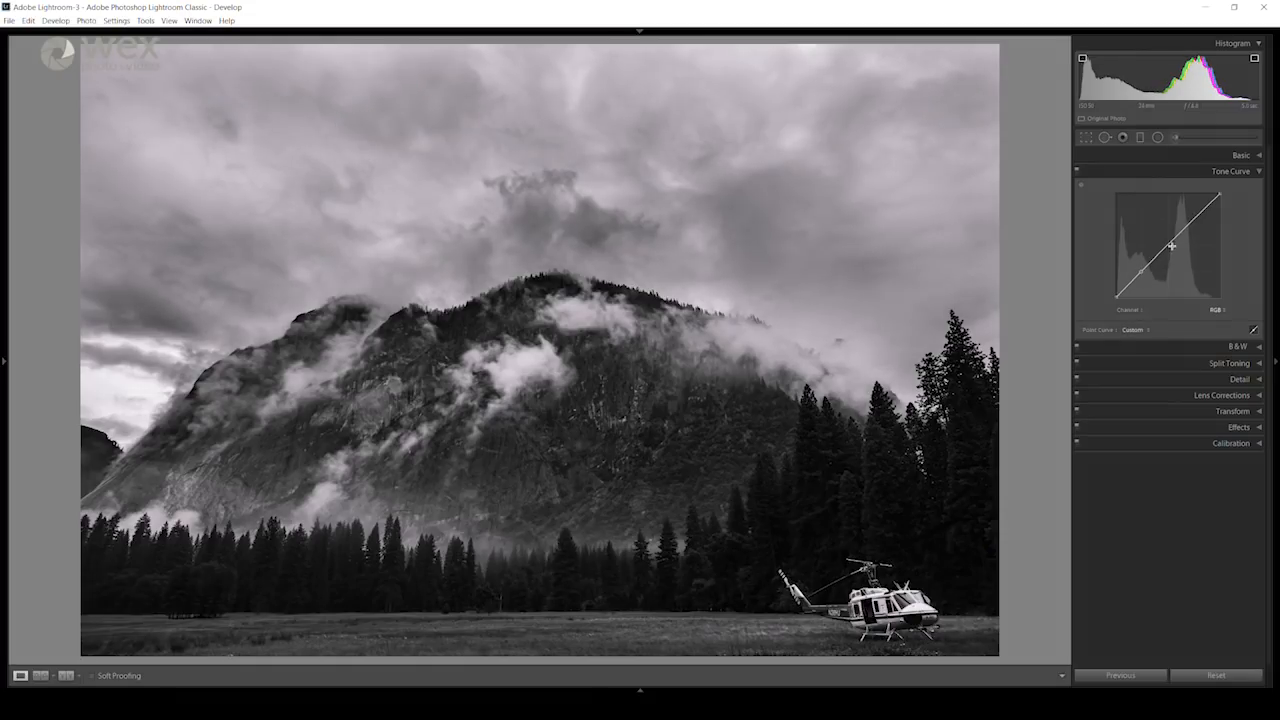
click(1164, 246)
click(1195, 215)
drag(1140, 271, 1140, 279)
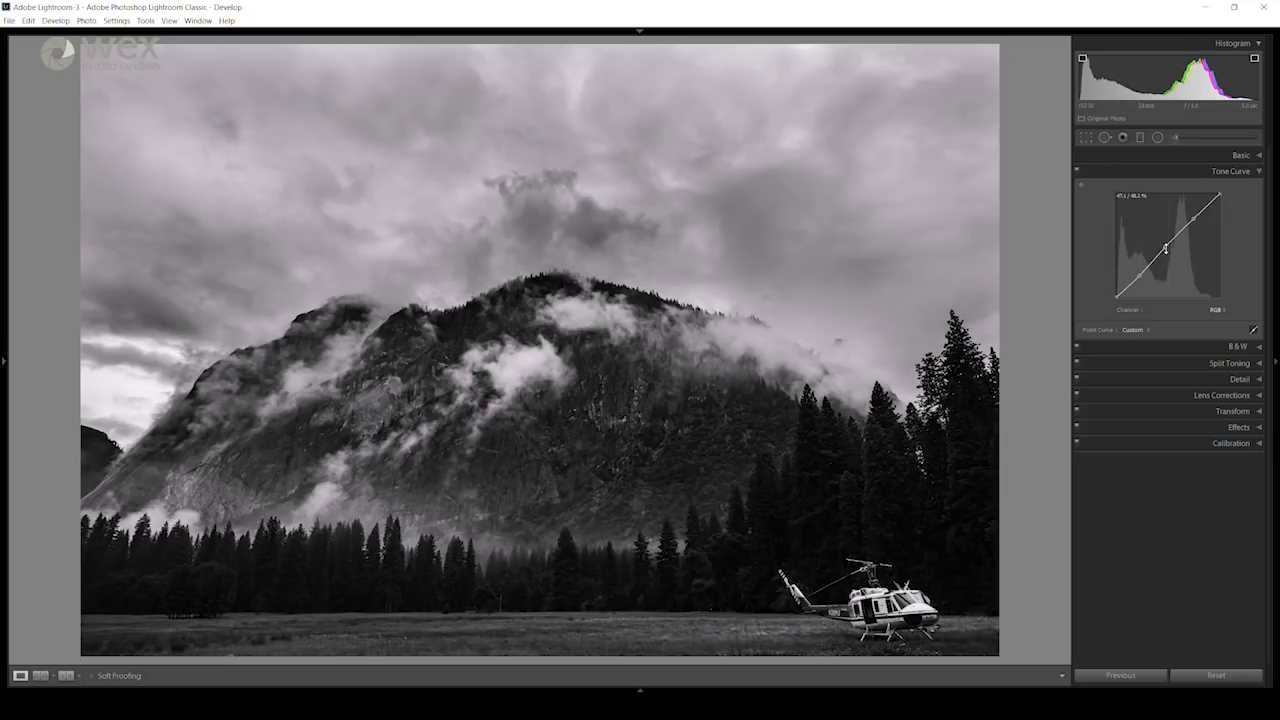
mouse_move(1165, 248)
mouse_down()
mouse_move(1178, 258)
mouse_move(1168, 241)
mouse_up()
drag(1193, 220, 1192, 212)
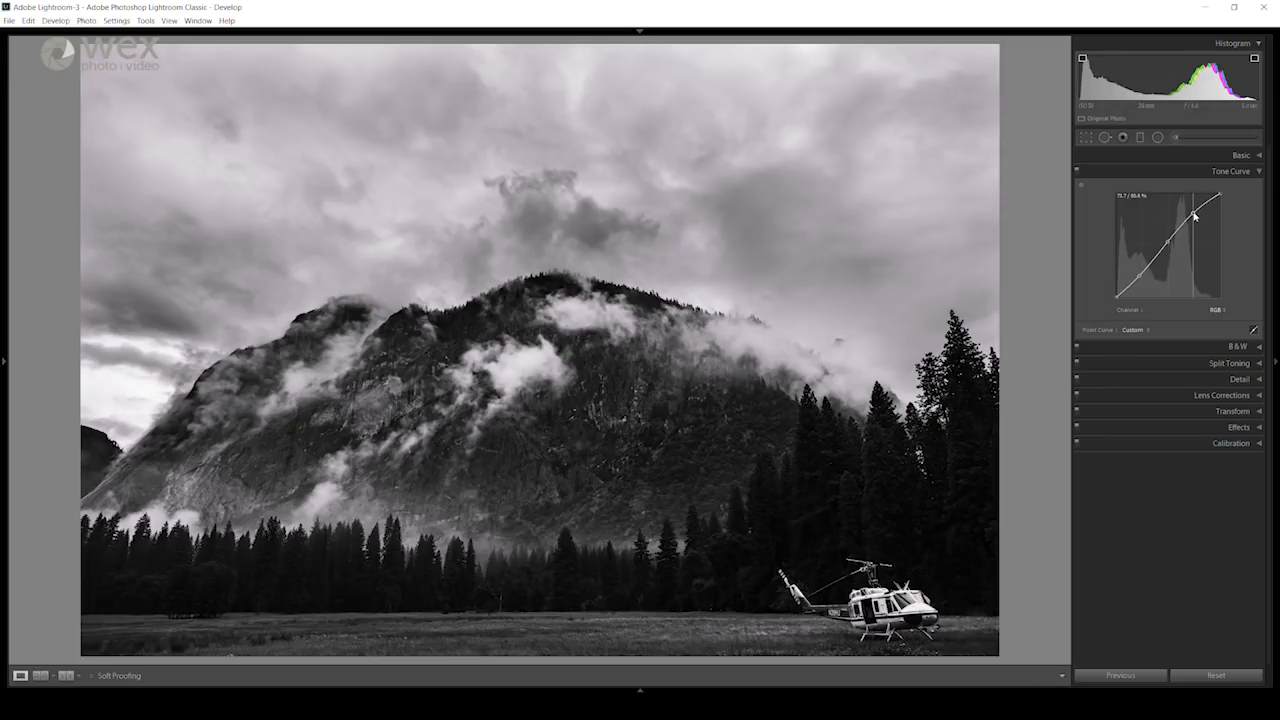
mouse_move(1142, 276)
mouse_down()
mouse_move(1132, 290)
mouse_move(1166, 241)
mouse_move(1134, 282)
mouse_up()
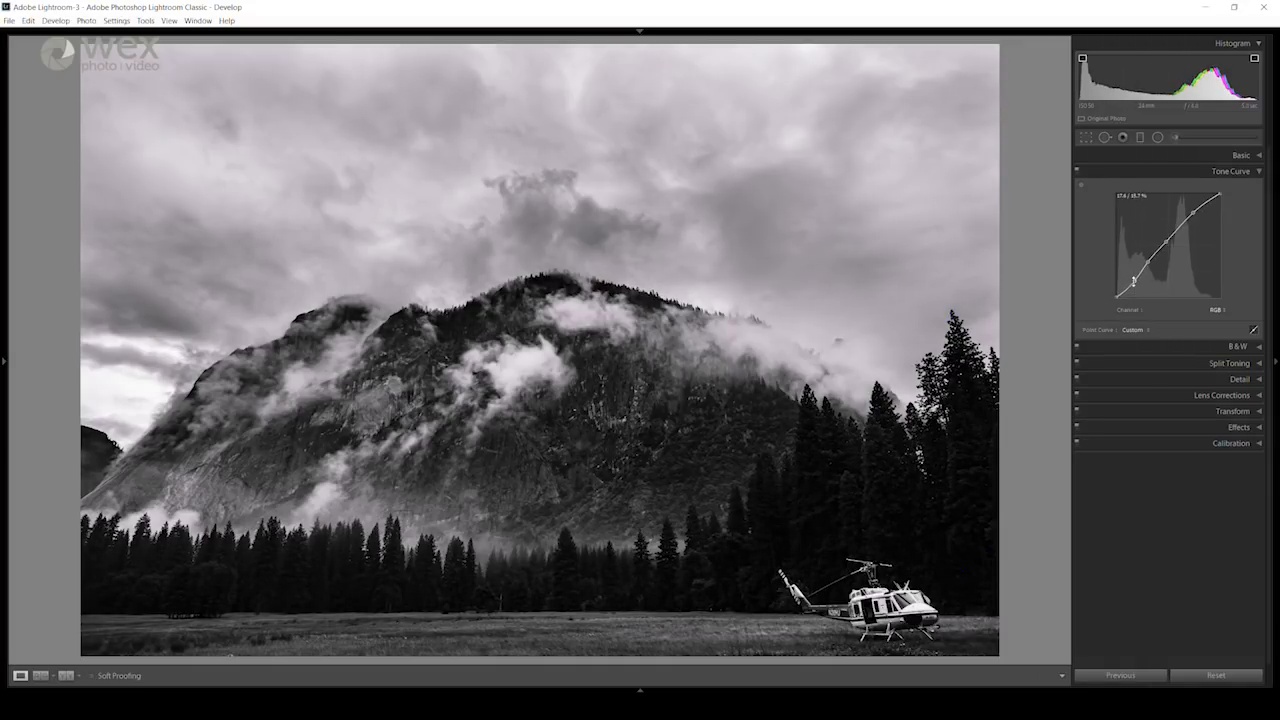
Step: Set the basic tone values to Highlights -7, Shadows +5, Whites +8 and Blacks +16
click(1240, 155)
drag(1176, 313, 1184, 314)
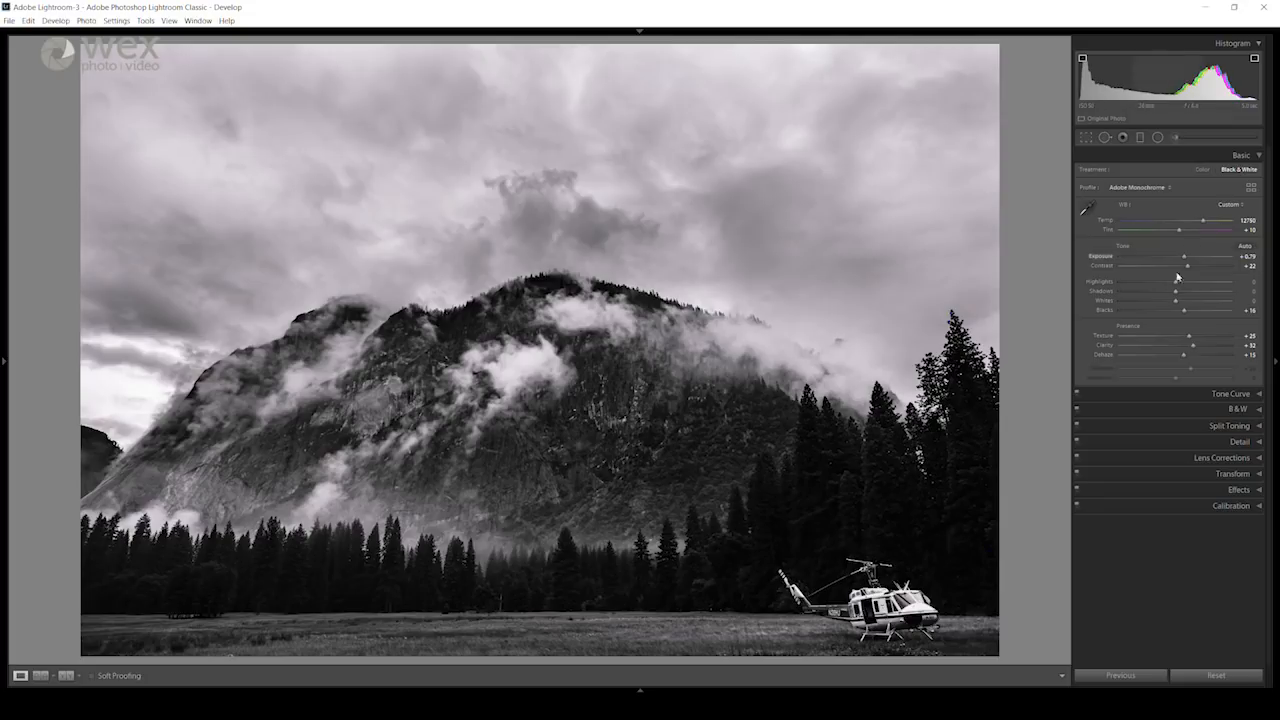
drag(1178, 301, 1174, 286)
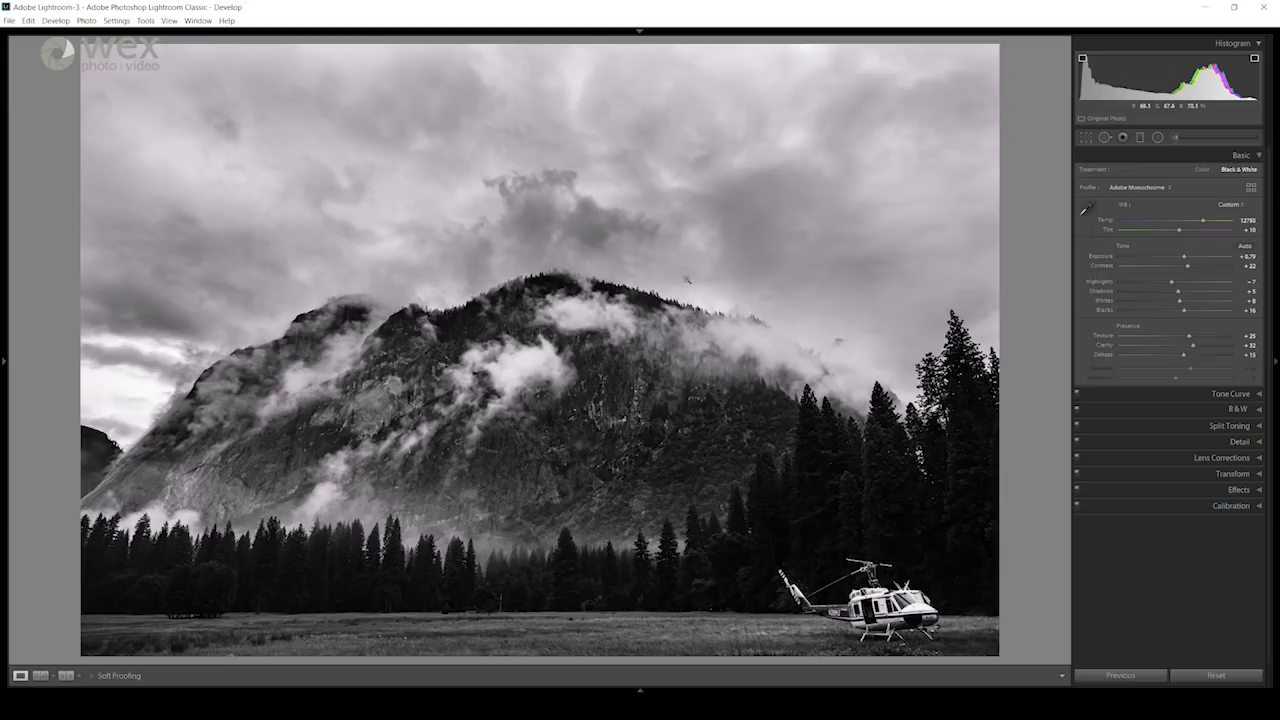
click(1243, 157)
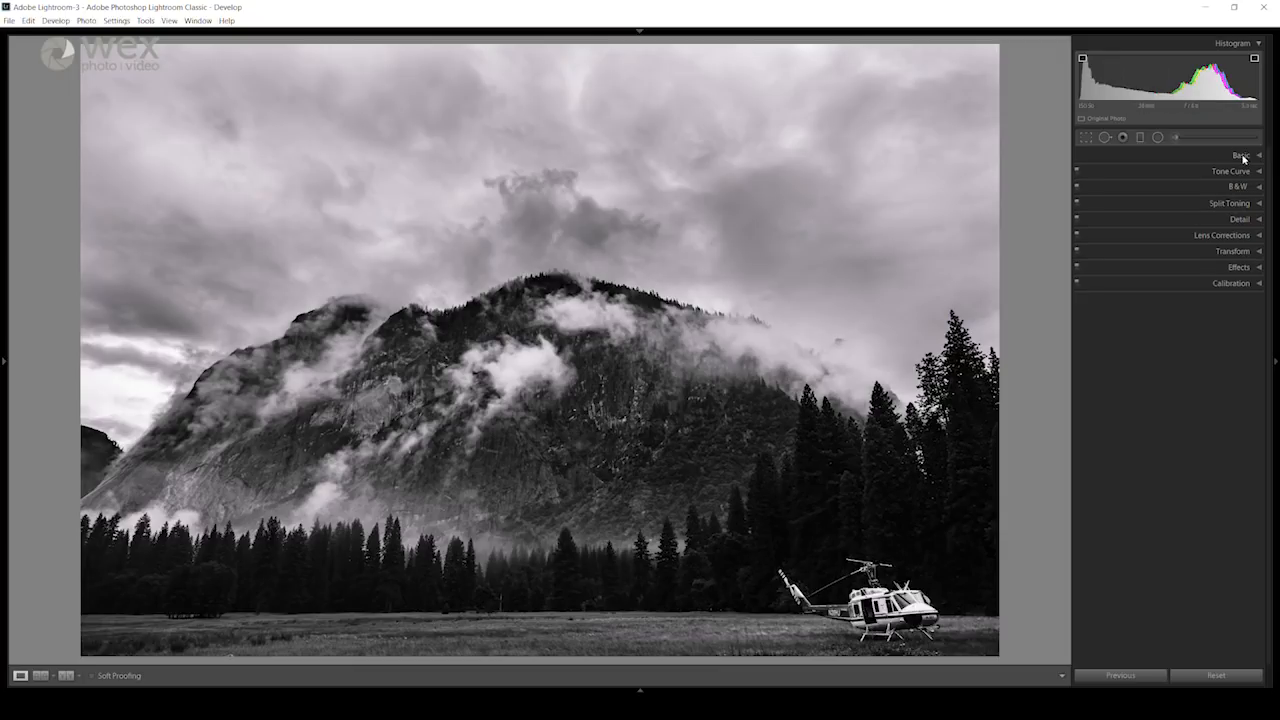
Step: Add film grain to the photo, judging a strong Amount on the treeline at full size before reducing it to a low one
click(1237, 268)
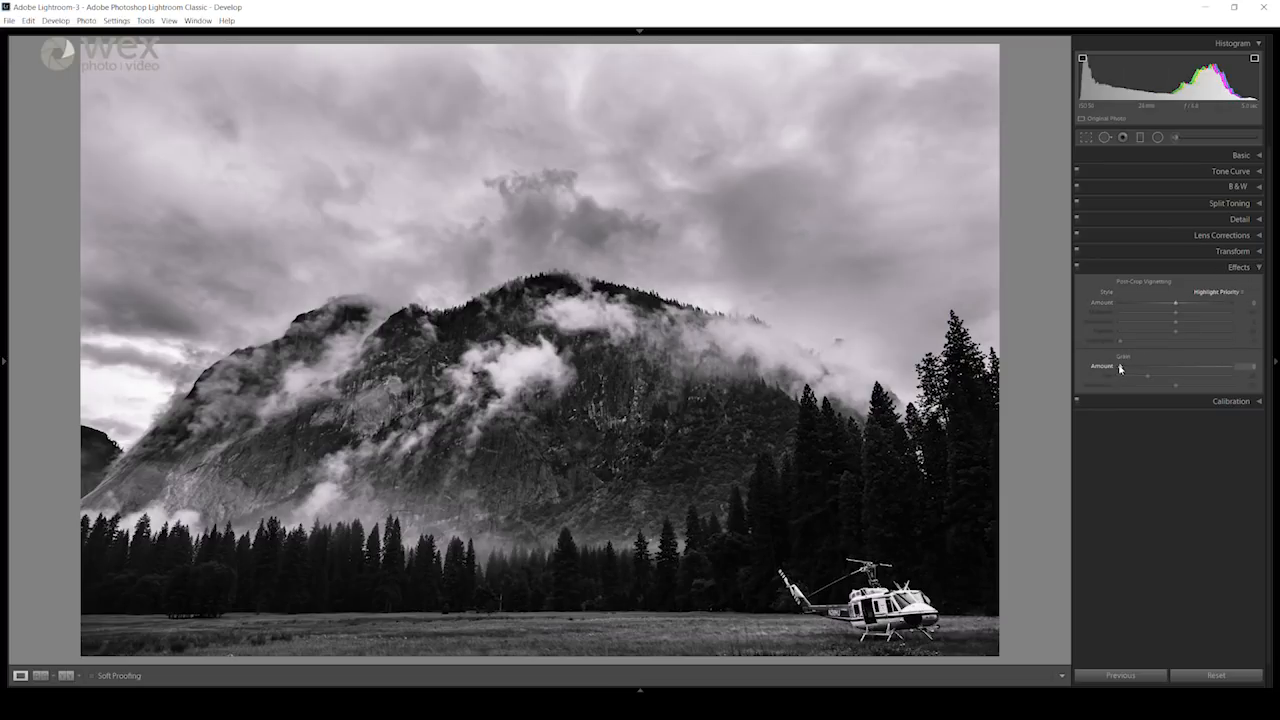
drag(1121, 369, 1135, 368)
click(441, 587)
click(521, 484)
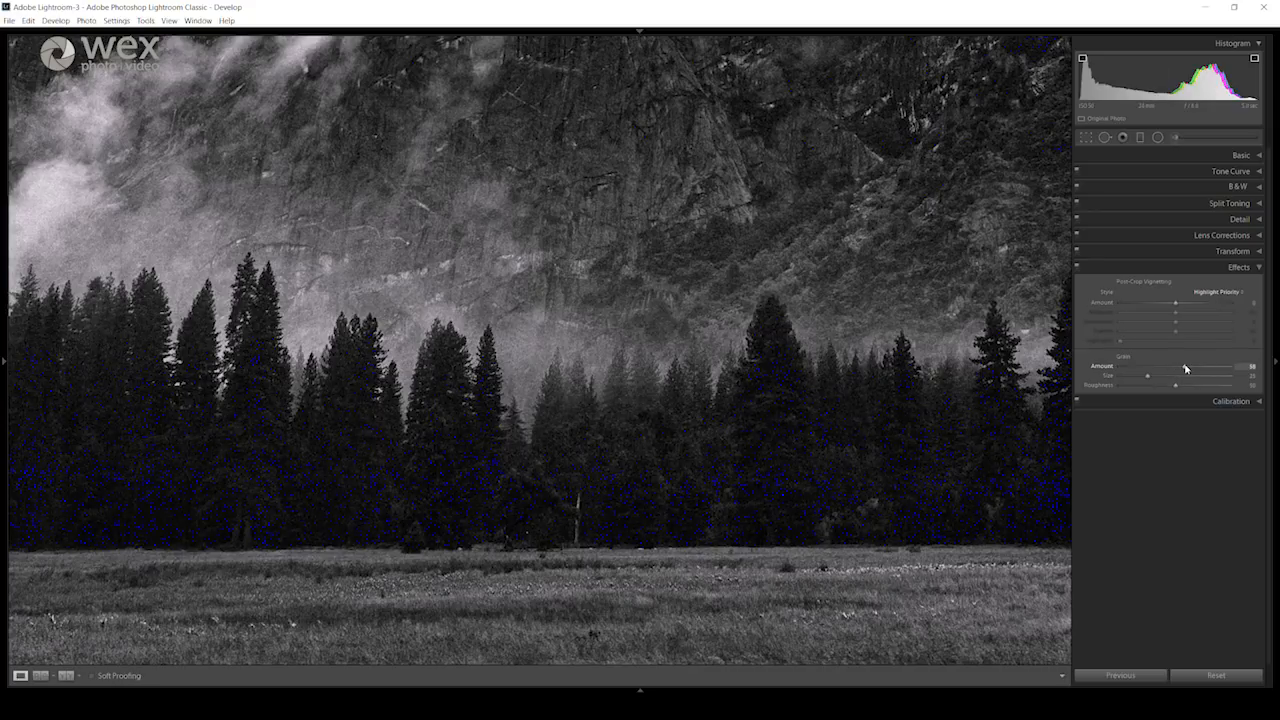
drag(1183, 370, 1141, 369)
click(1240, 269)
click(616, 341)
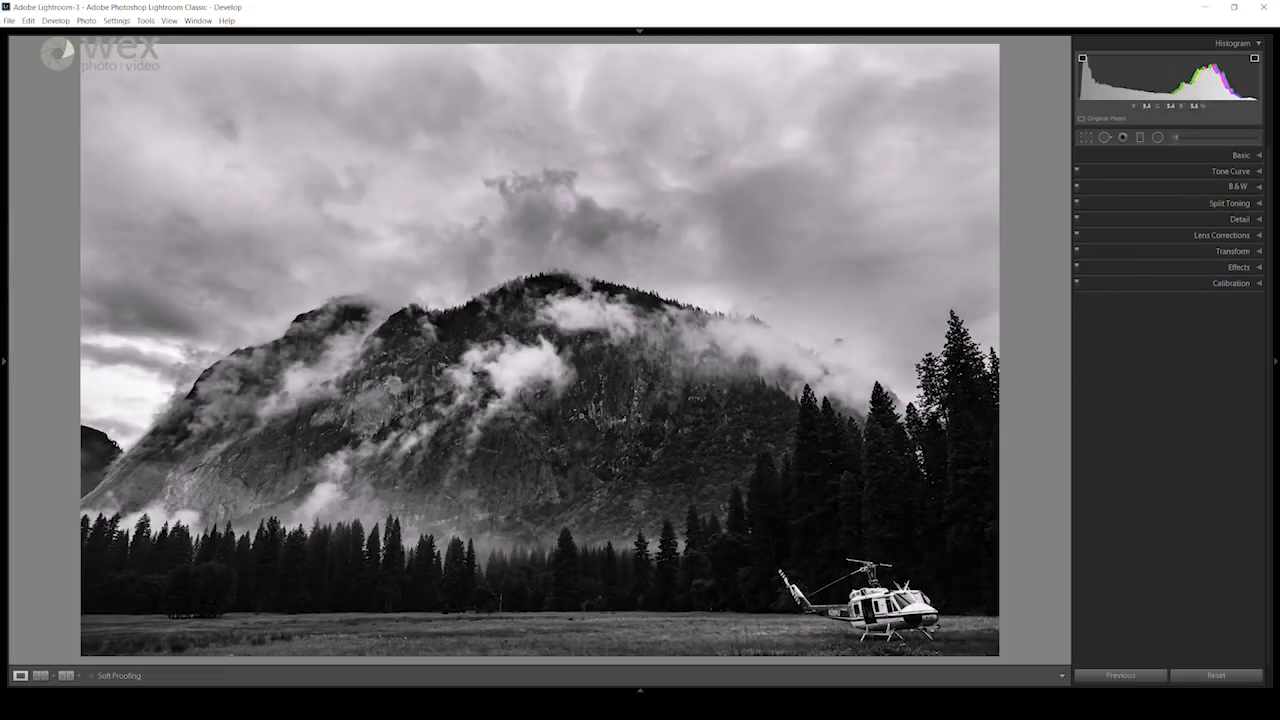
Step: Raise Texture to +37 and Clarity to +38 while checking the rock face at full size
click(1237, 156)
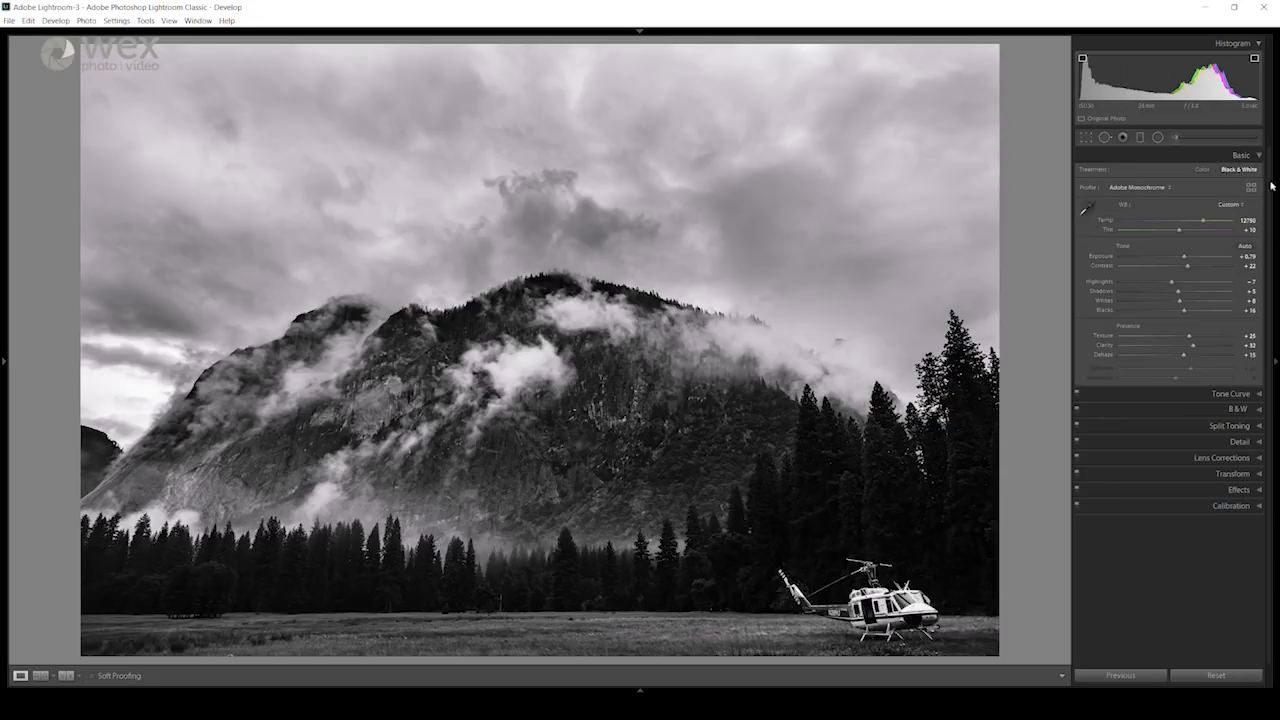
drag(1189, 338, 1193, 337)
click(577, 430)
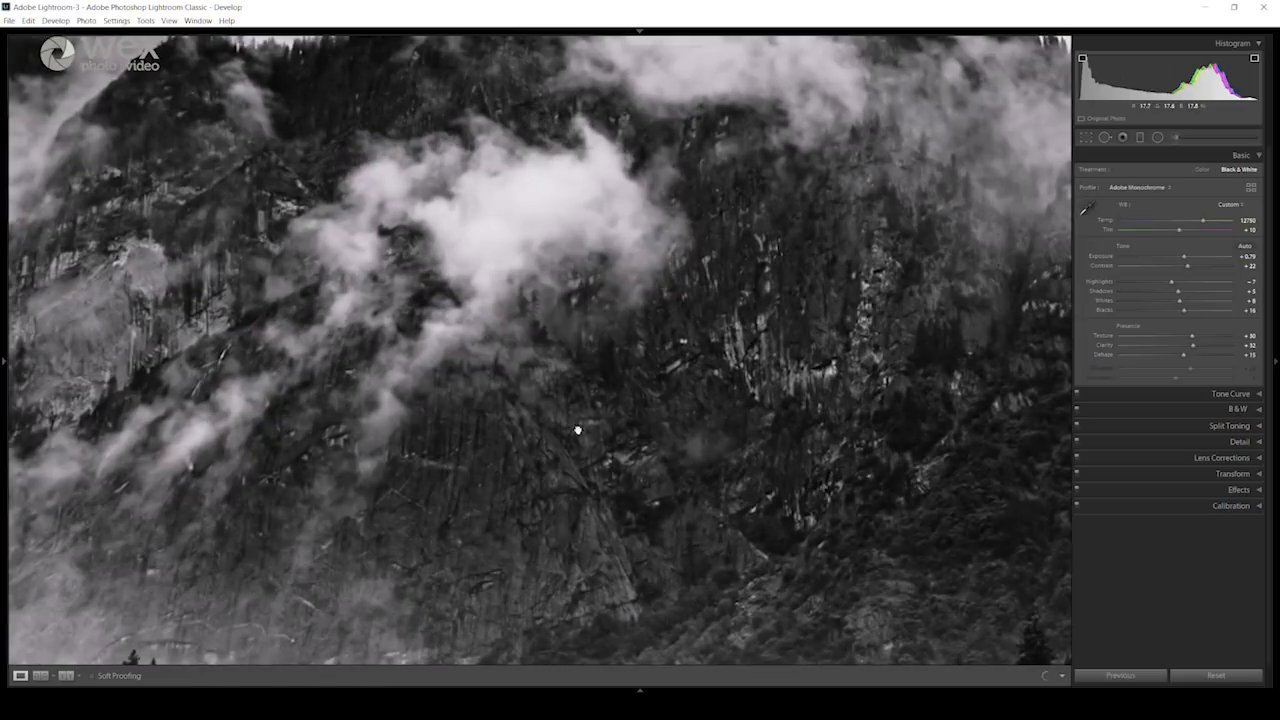
drag(638, 433, 608, 362)
mouse_move(1194, 338)
mouse_down()
mouse_move(1205, 339)
mouse_move(1182, 340)
mouse_move(1199, 348)
mouse_up()
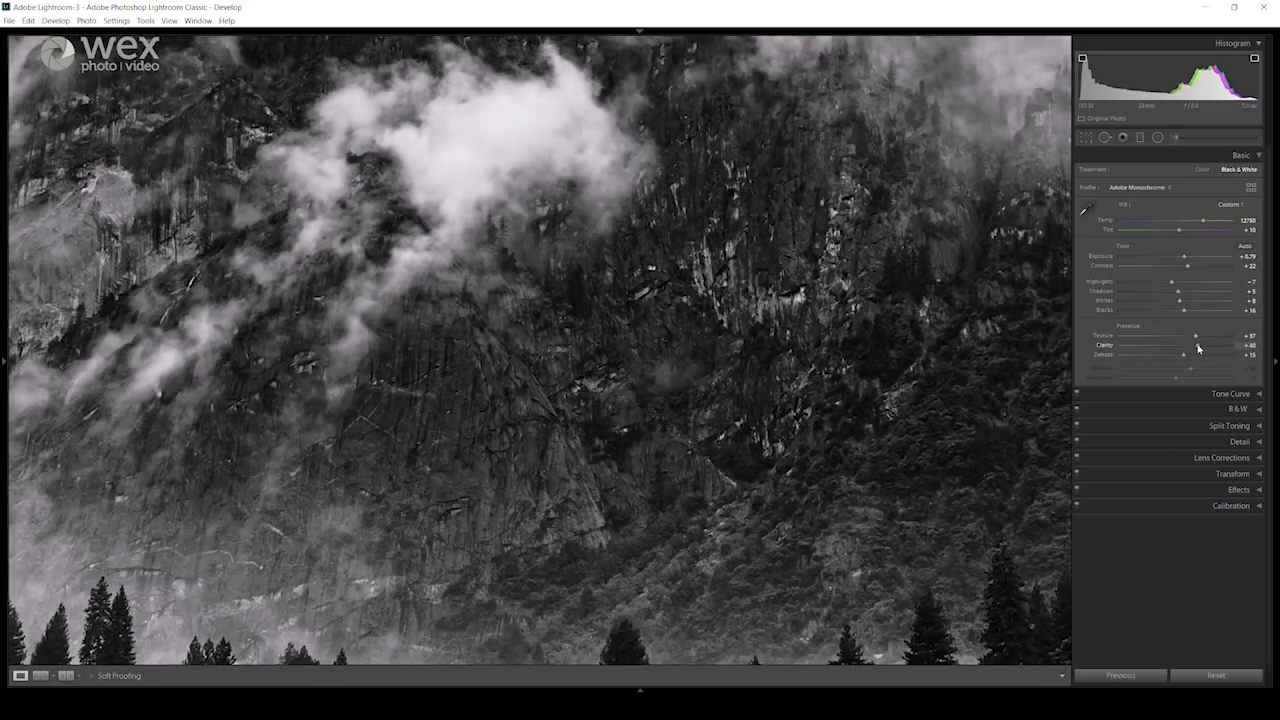
click(1241, 157)
click(744, 177)
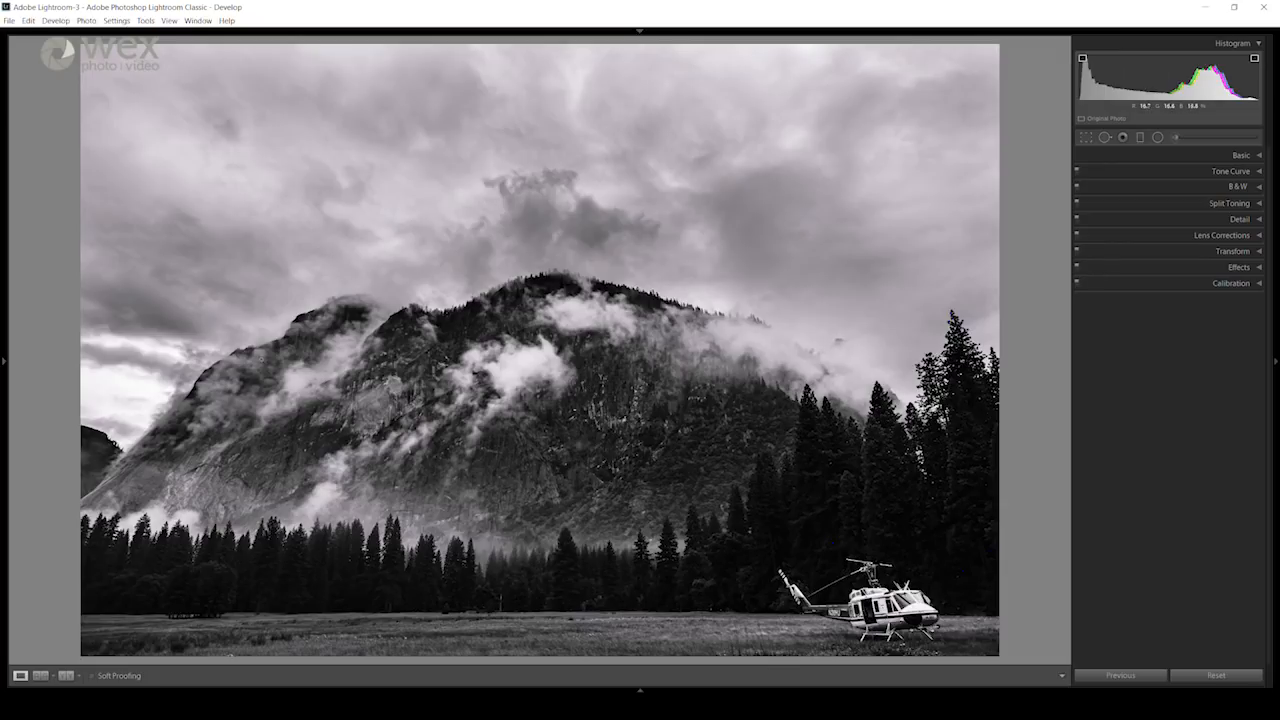
Step: Examine the mountain ridge, the clouded sky and the helicopter at full size in the black-and-white version
click(196, 384)
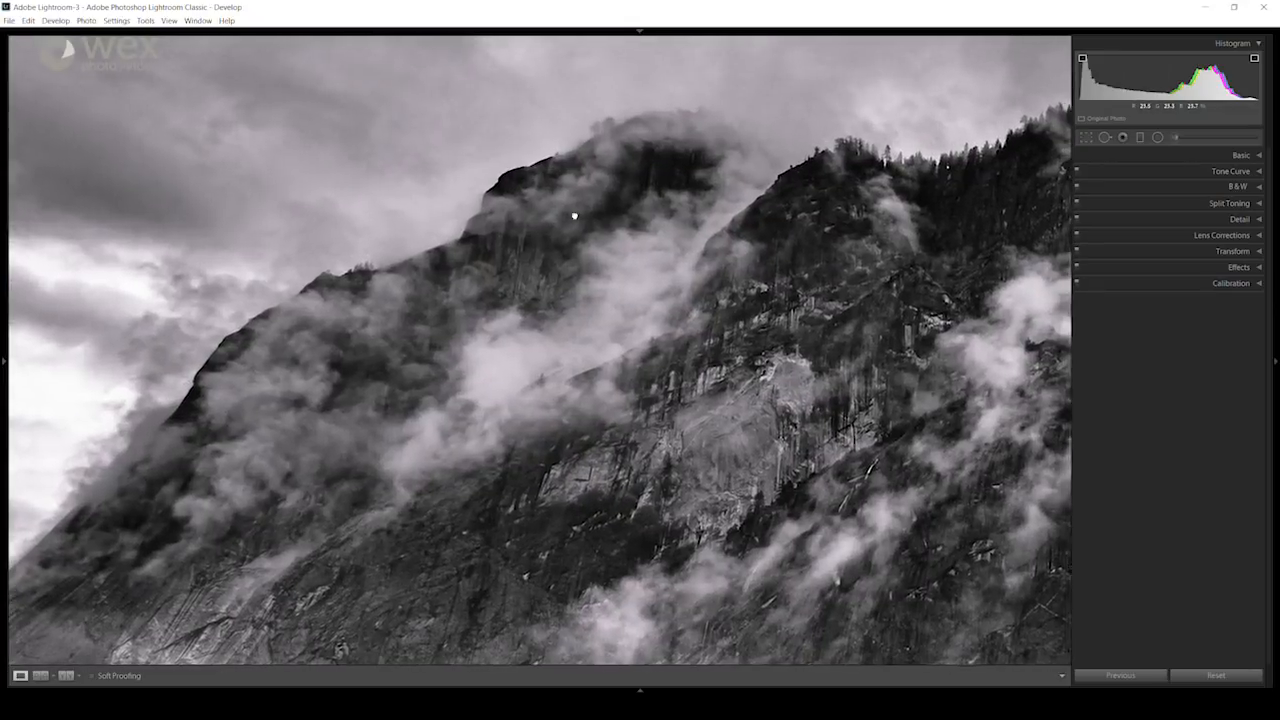
drag(574, 216, 474, 280)
drag(903, 226, 571, 343)
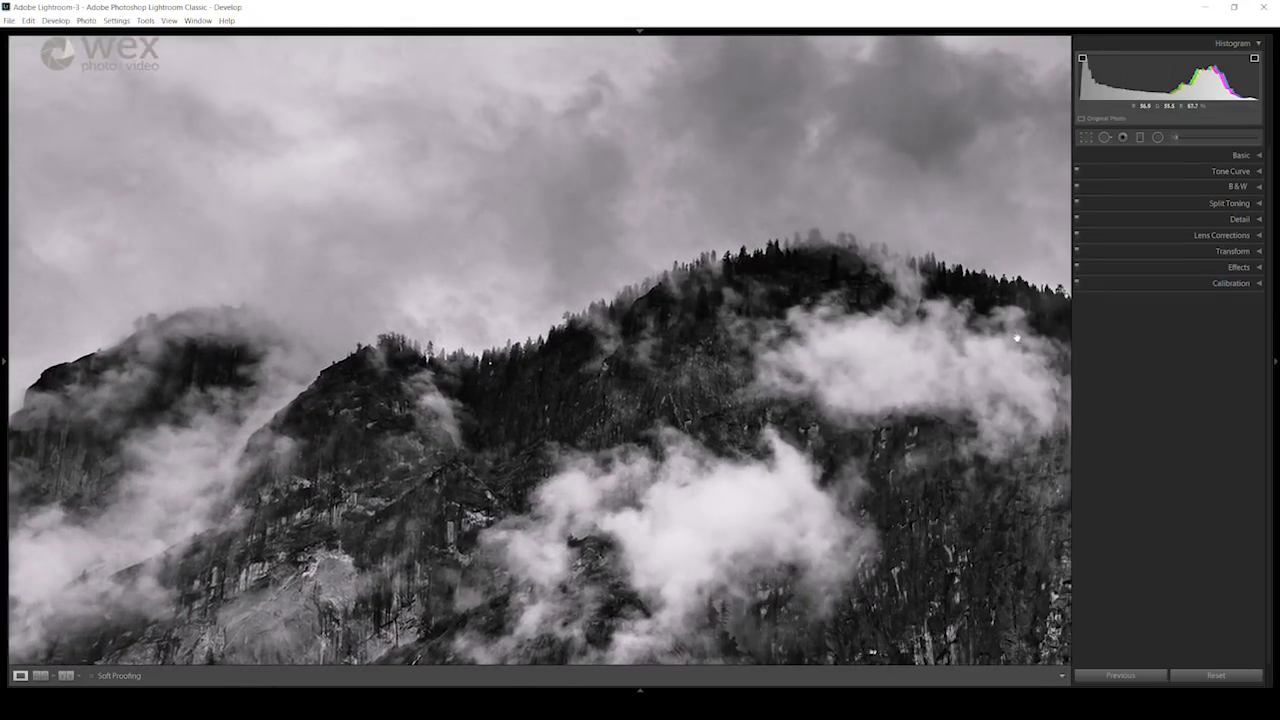
drag(1016, 338, 728, 300)
drag(950, 399, 700, 517)
drag(531, 240, 950, 418)
drag(211, 329, 559, 336)
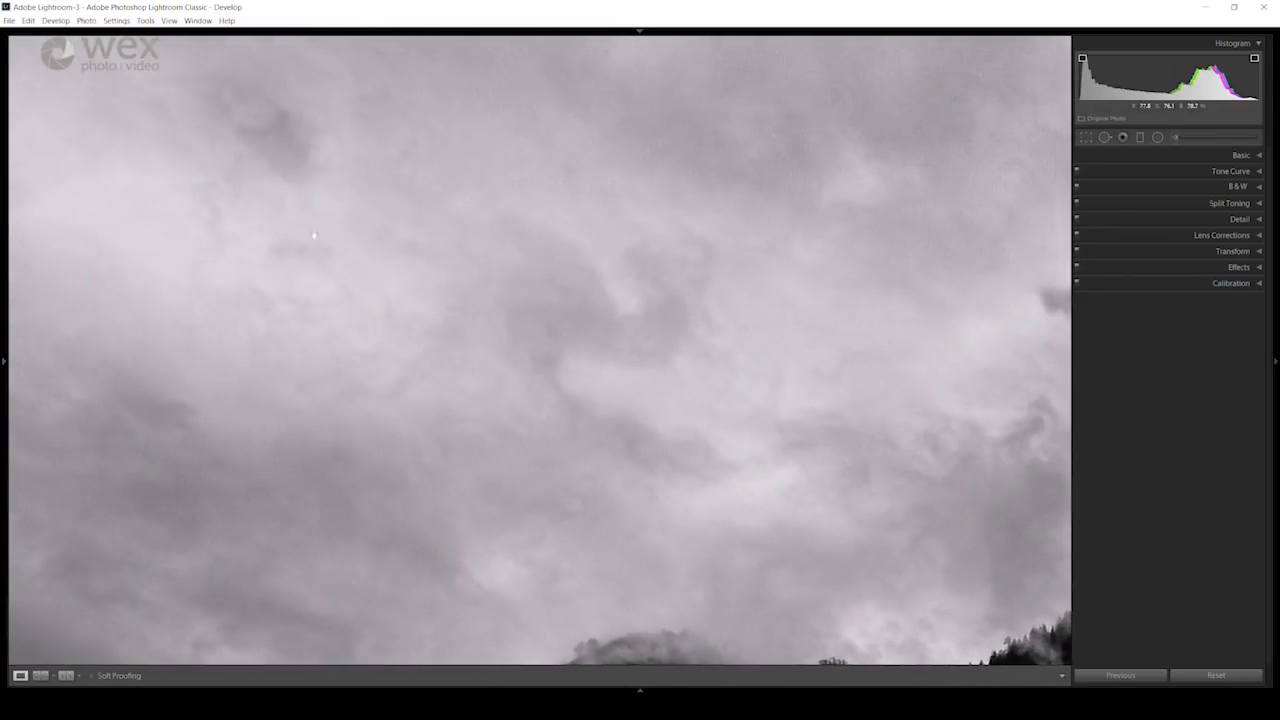
drag(312, 265, 651, 240)
drag(606, 295, 276, 414)
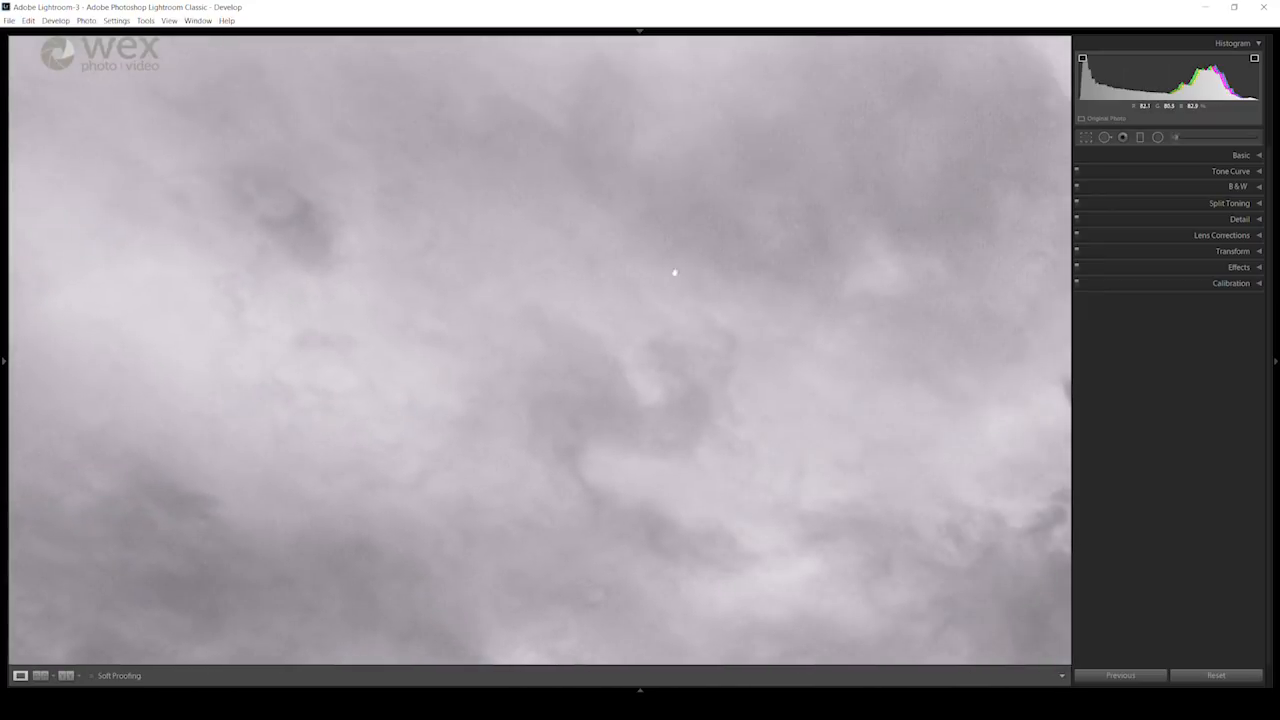
drag(662, 237, 764, 390)
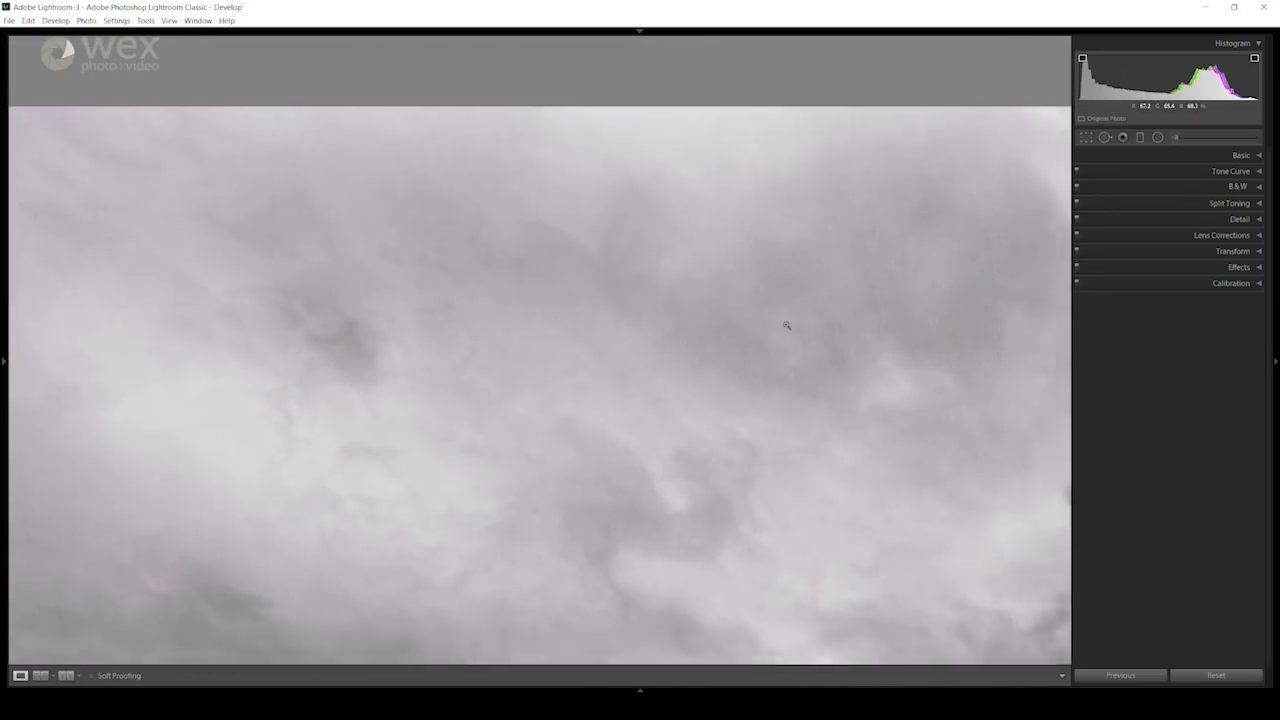
click(786, 323)
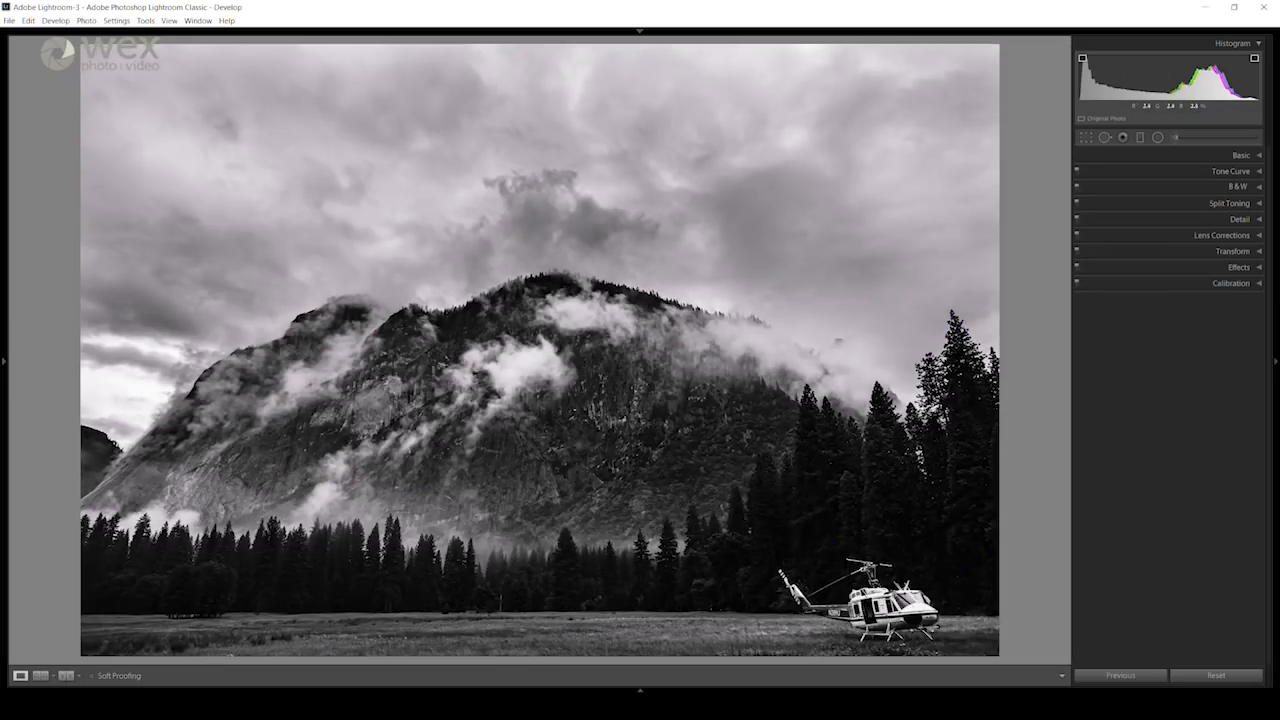
click(897, 610)
drag(931, 629, 816, 500)
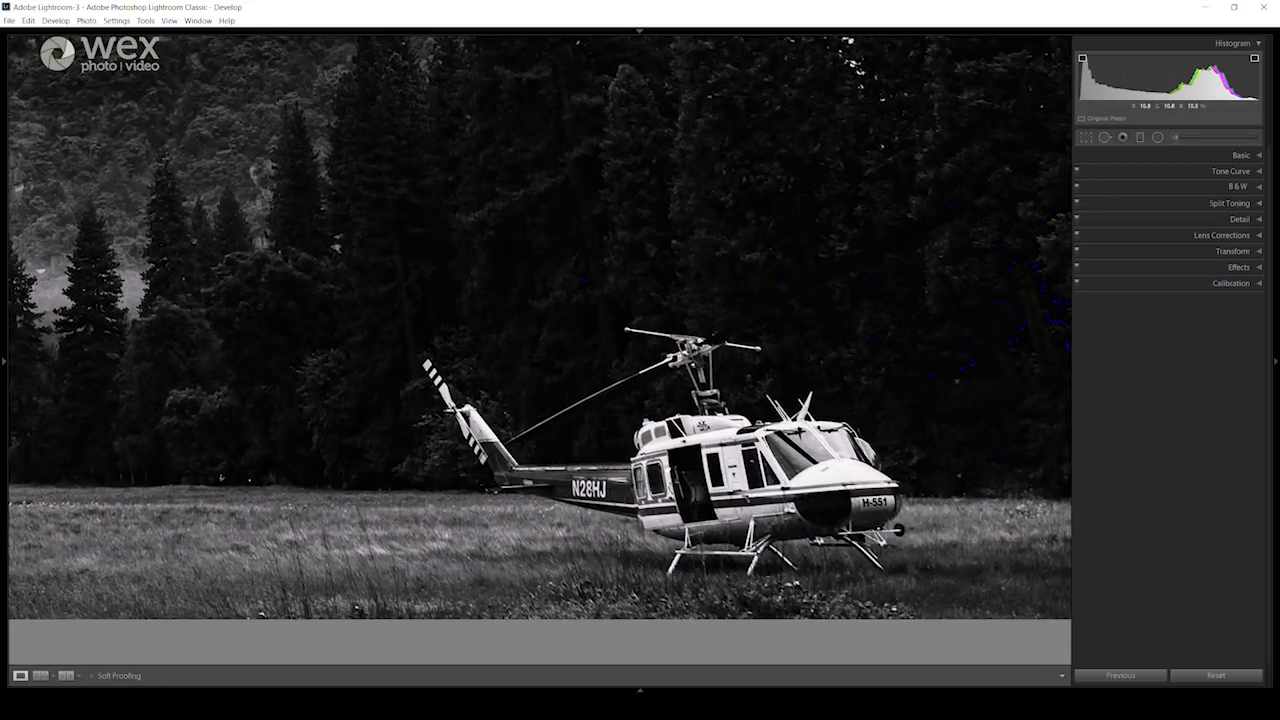
click(682, 482)
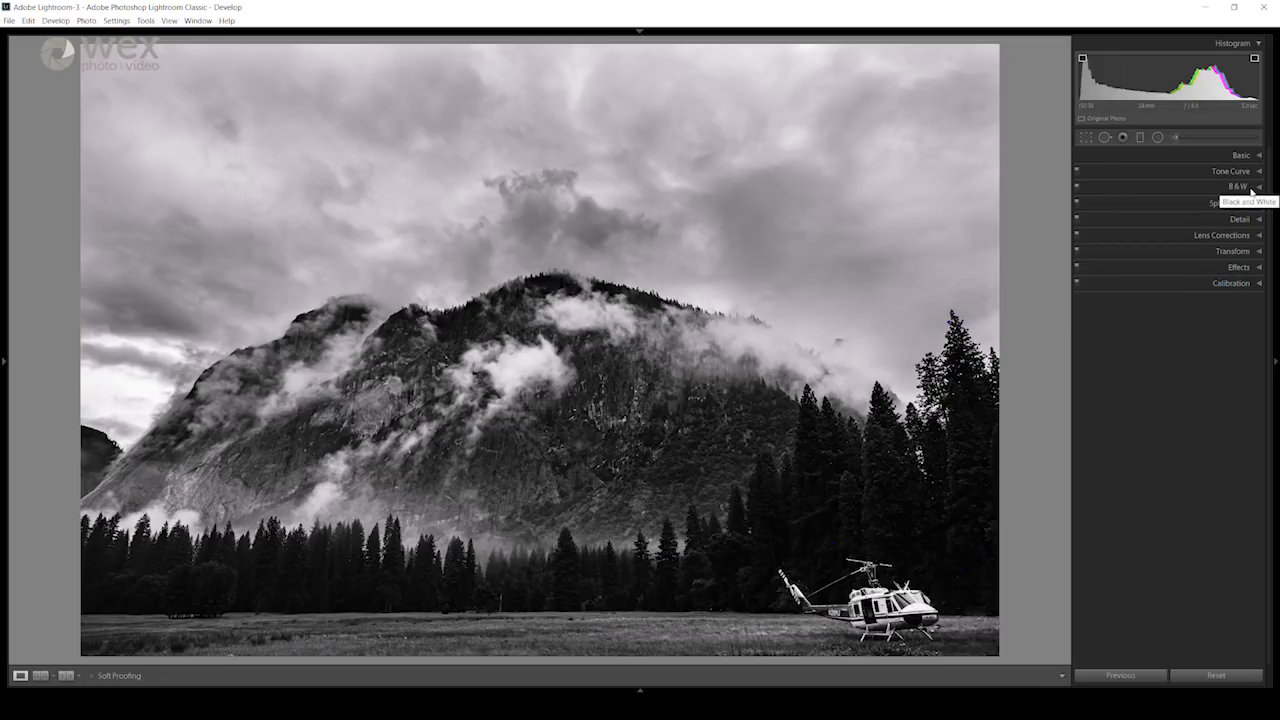
Step: Set the black-and-white mix to Red -11, Orange +3, Yellow +13, Green +16 and Purple +22, and fine-tune Blue
click(1254, 190)
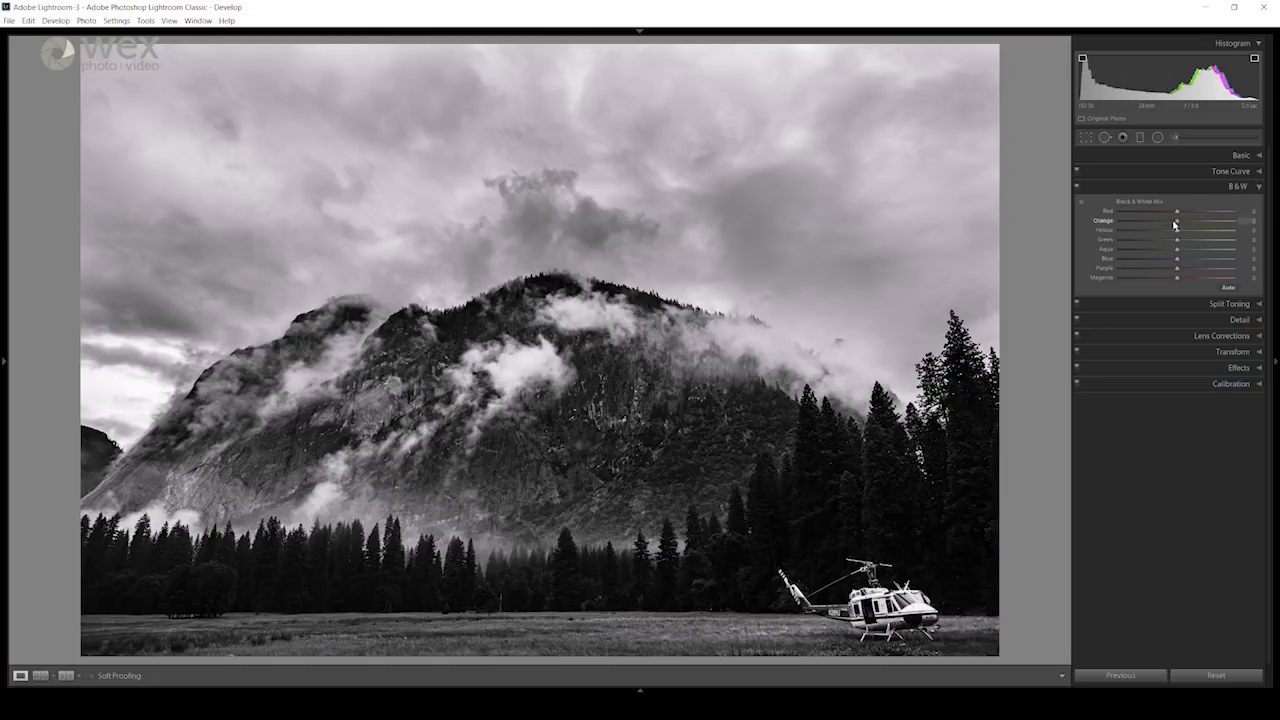
drag(1176, 212, 1193, 214)
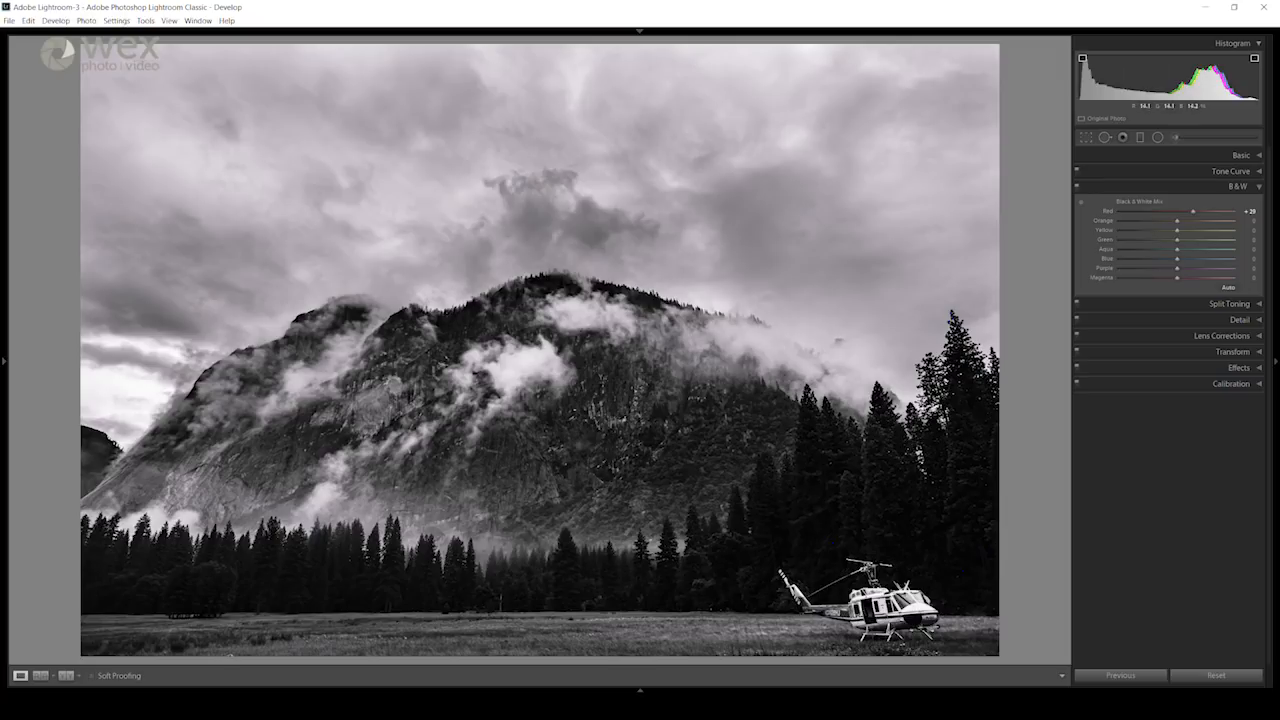
mouse_move(1193, 212)
mouse_down()
mouse_move(1214, 213)
mouse_move(1158, 216)
mouse_move(1171, 217)
mouse_up()
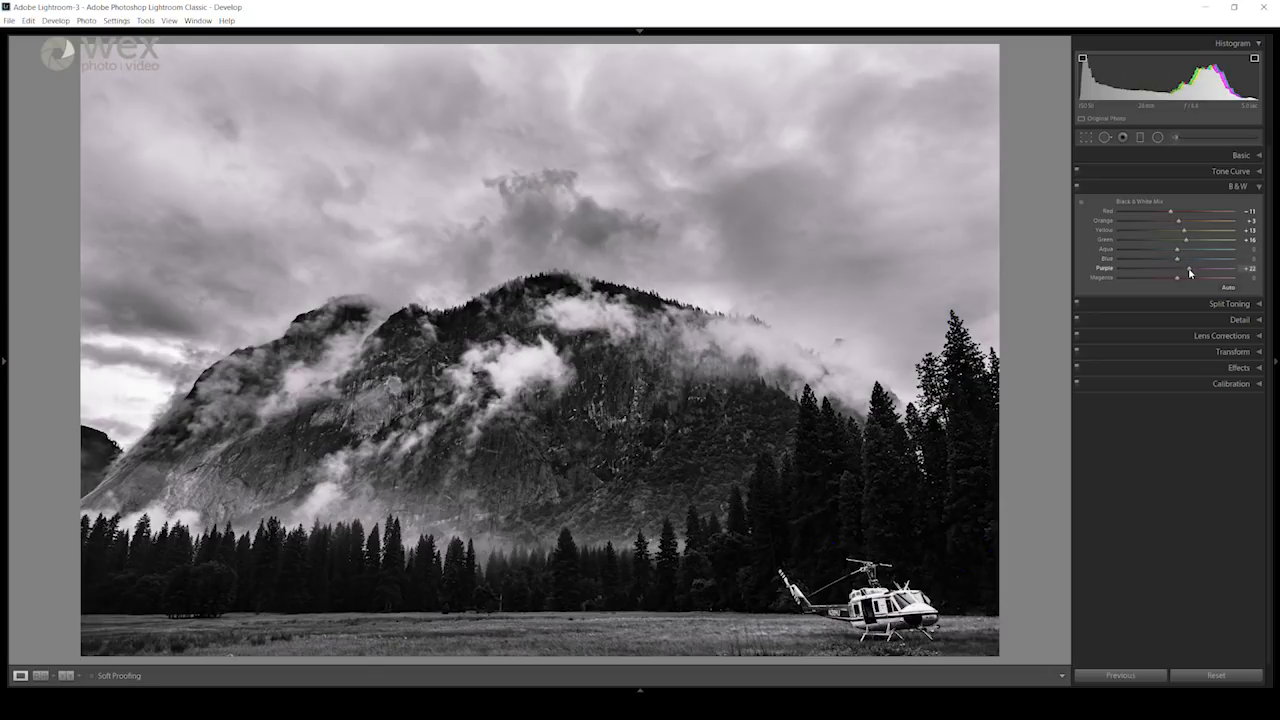
drag(1162, 260, 1175, 264)
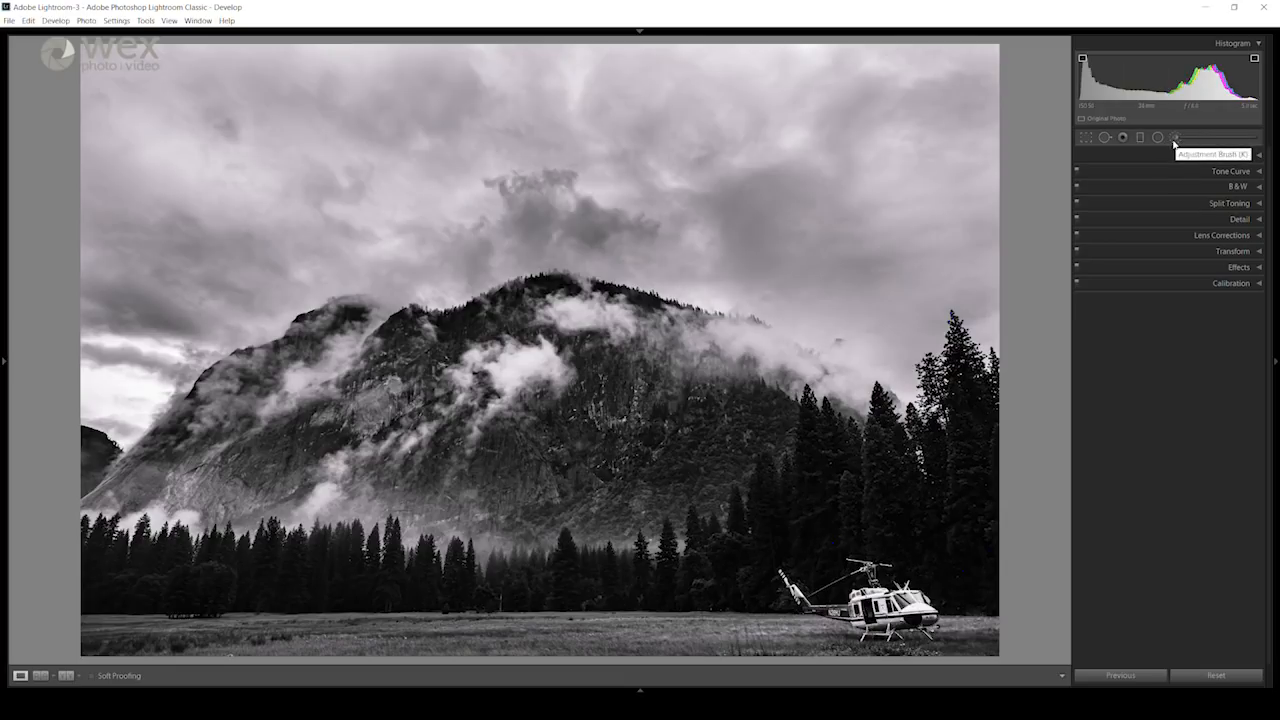
Step: Lower the Blacks and fine-tune the Exposure of the existing Adjustment Brush mask on the sky
click(1175, 138)
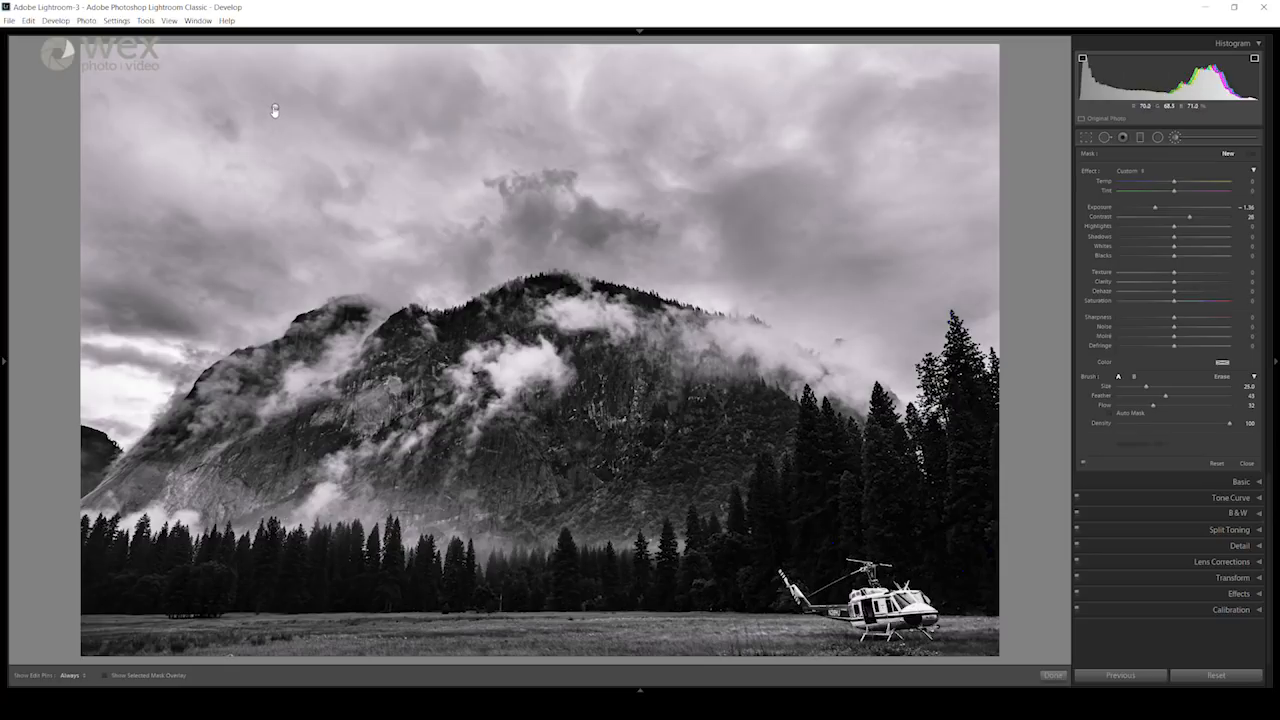
click(275, 109)
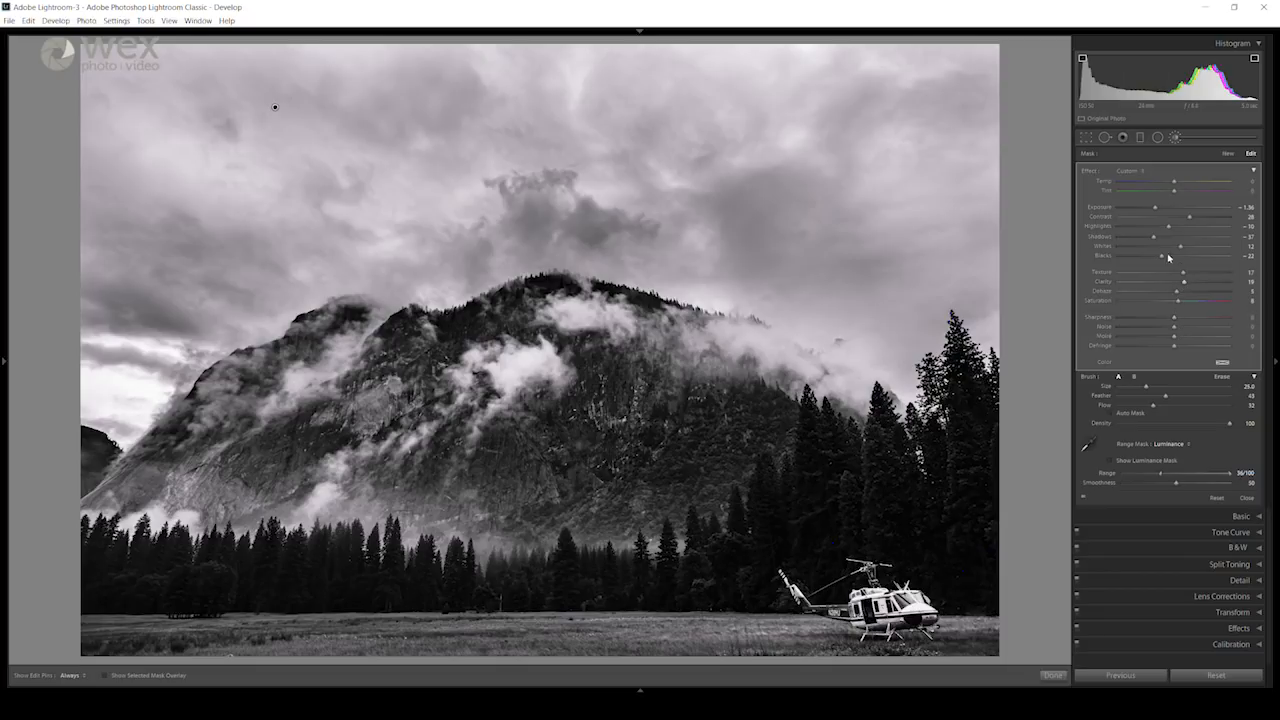
drag(1161, 255, 1150, 259)
drag(1150, 208, 1154, 208)
click(1176, 139)
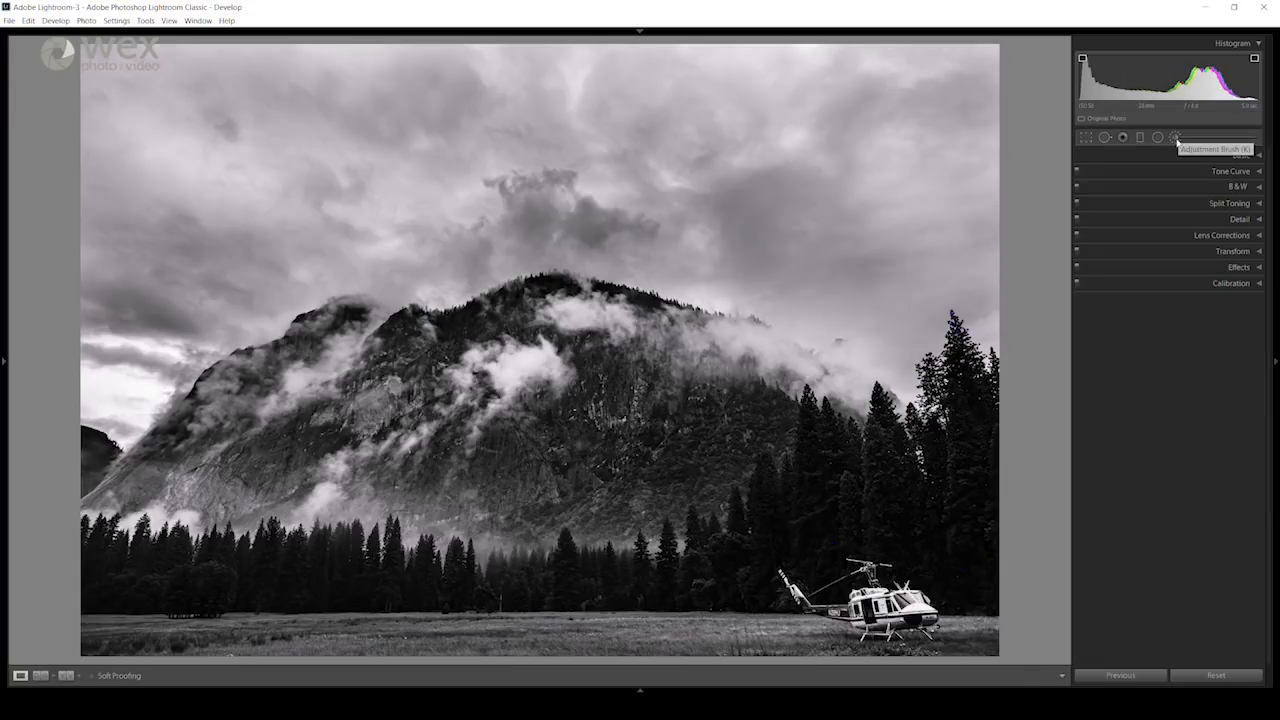